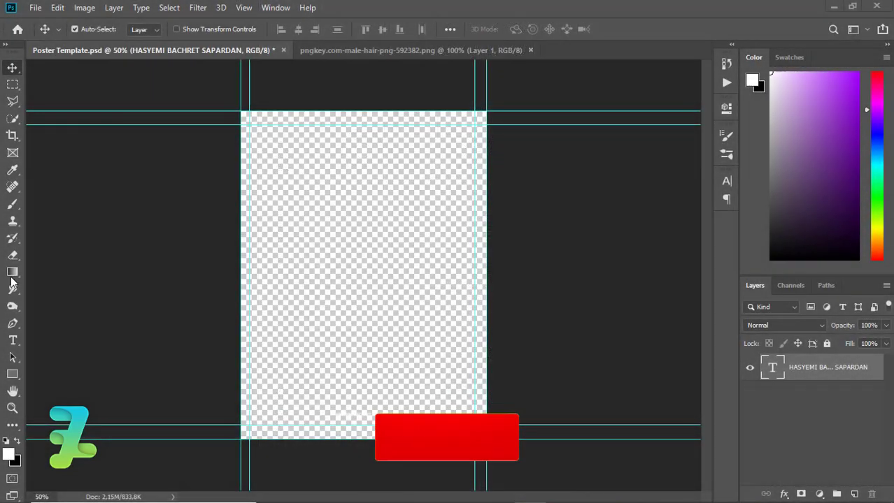
Add a new Layer 1 beneath the name text layer, with the Paint Bucket ready
click(13, 272)
click(63, 285)
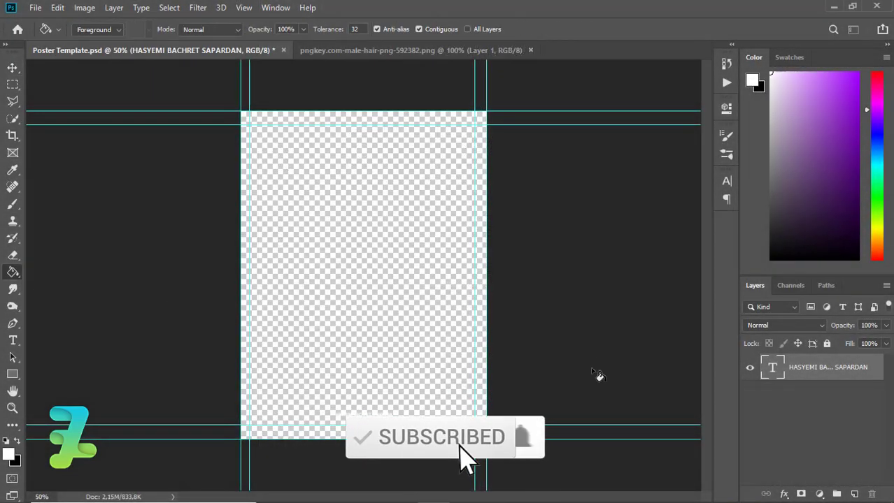
click(854, 493)
drag(790, 368, 784, 398)
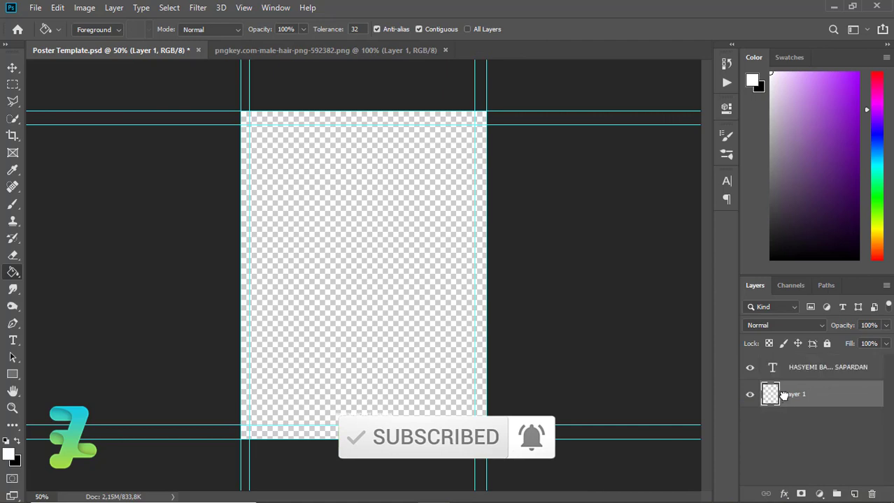
Fill the whole poster on Layer 1 with light grey #e1e1e1
click(12, 458)
mouse_move(205, 244)
mouse_down()
mouse_move(200, 251)
mouse_move(190, 224)
mouse_up()
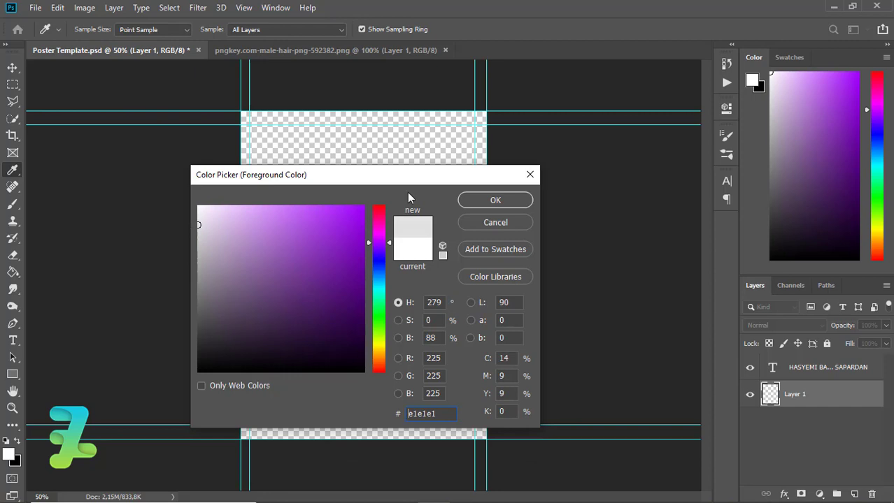
click(494, 200)
key(g)
click(330, 259)
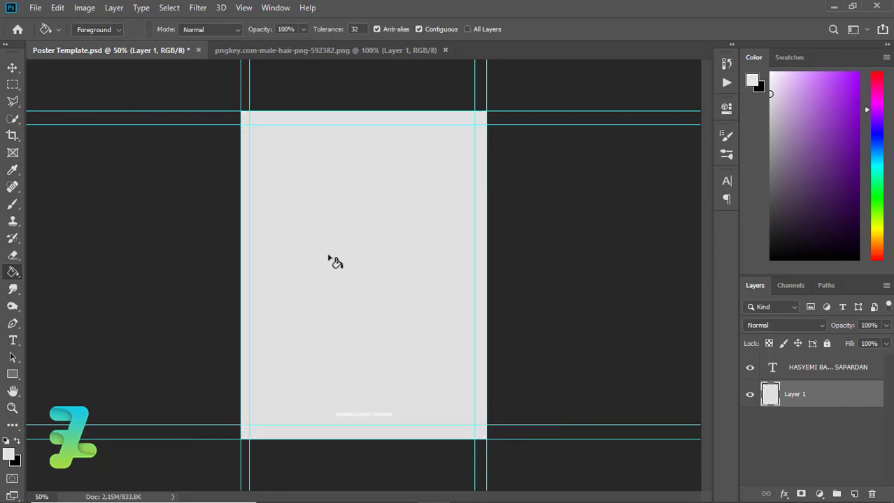
click(12, 68)
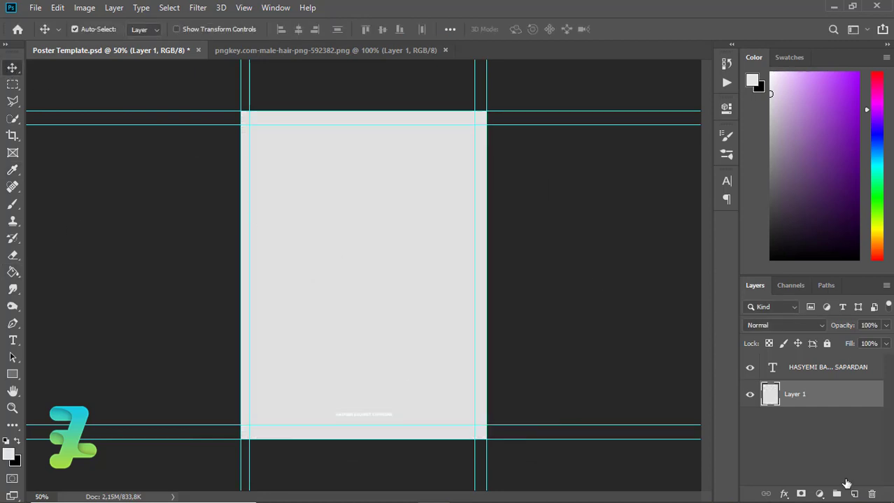
On a new layer, draw a tall rounded rectangle on the poster's left side
click(853, 495)
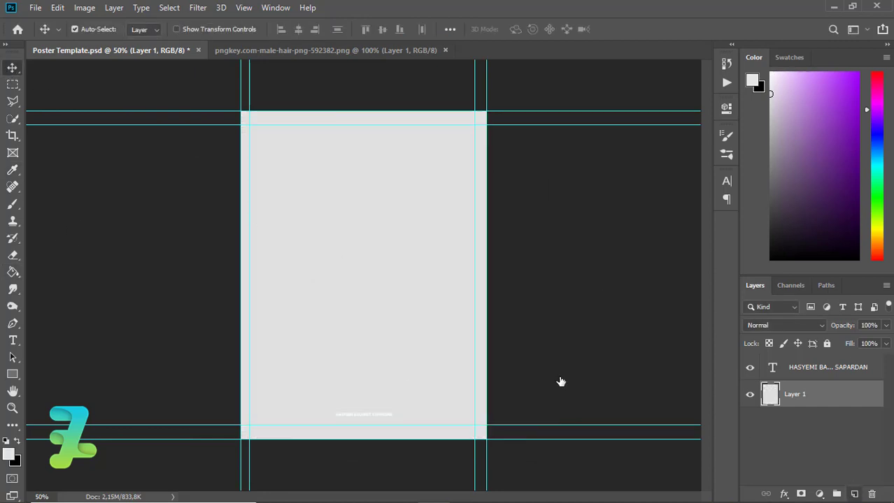
click(15, 374)
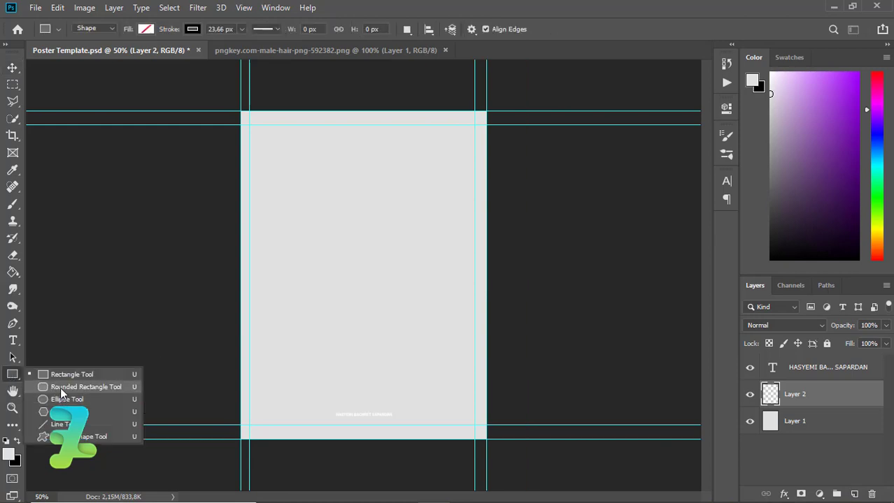
click(60, 387)
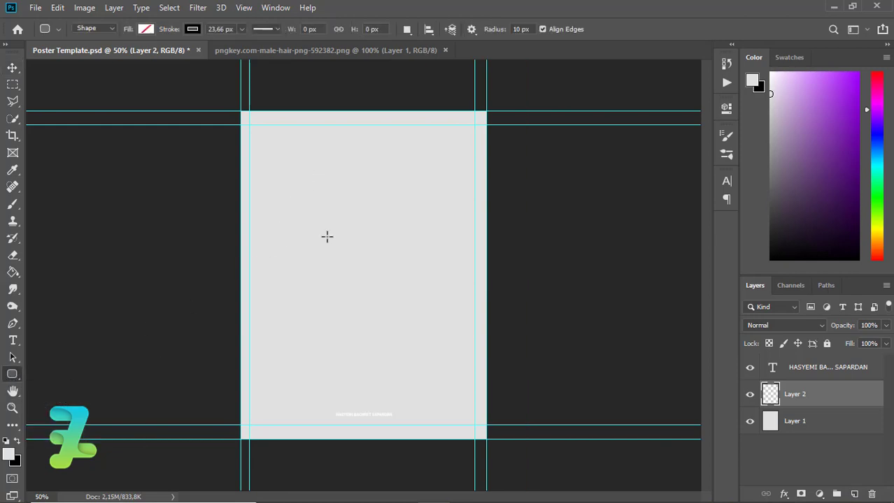
drag(329, 392, 332, 462)
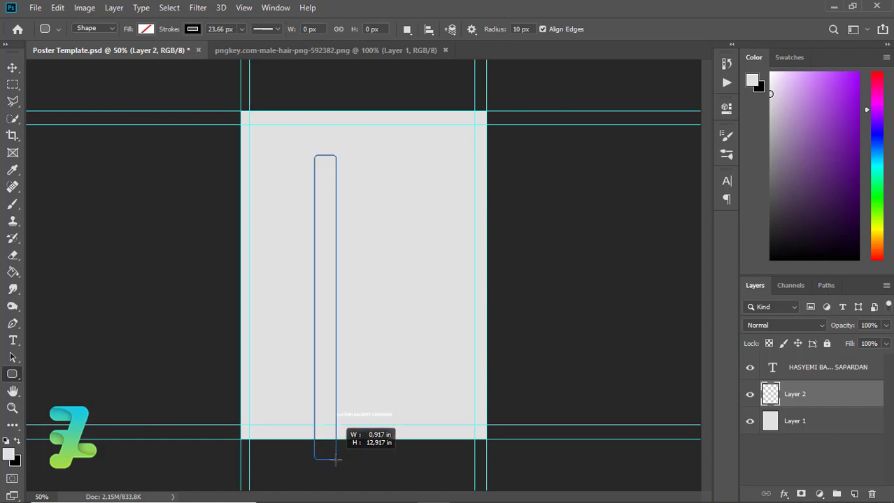
drag(332, 461, 332, 461)
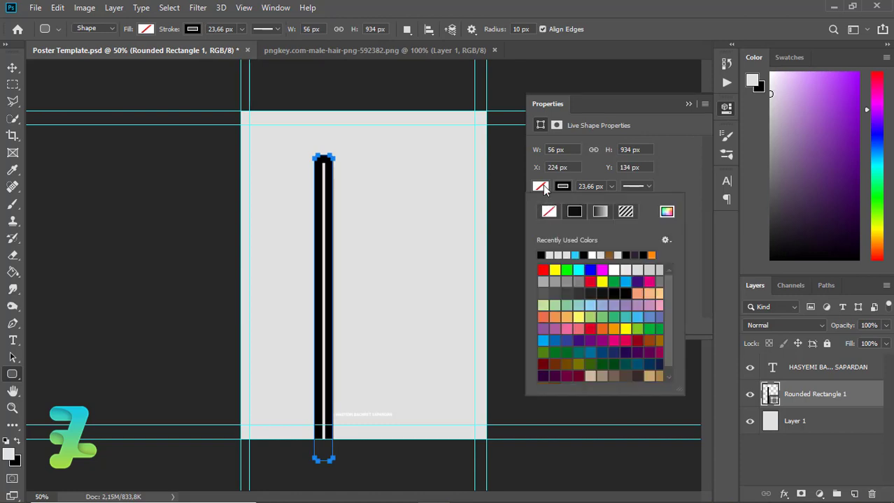
Give the rounded bar no stroke and a hot pink #ff005a fill
click(549, 211)
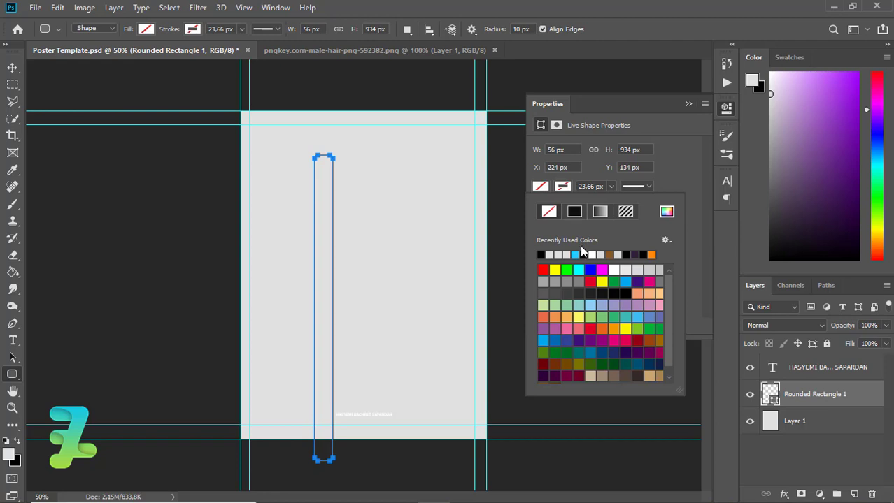
click(666, 212)
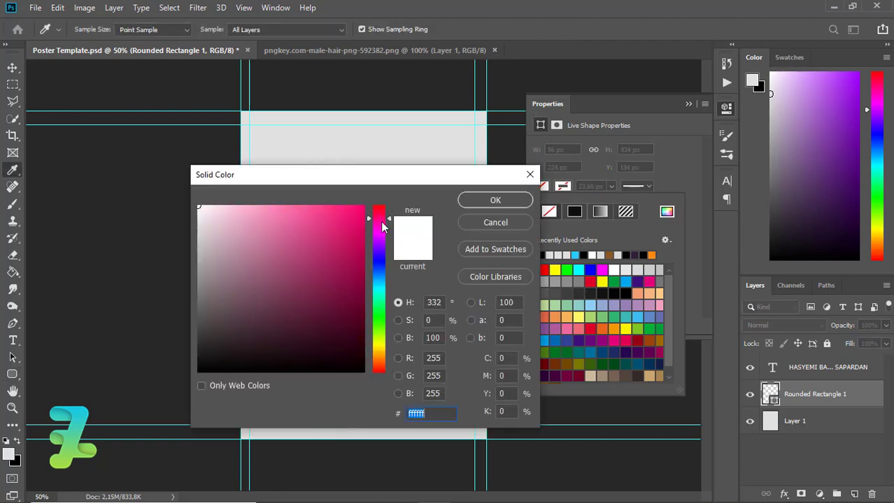
mouse_move(337, 241)
mouse_down()
mouse_move(367, 183)
mouse_move(374, 215)
mouse_up()
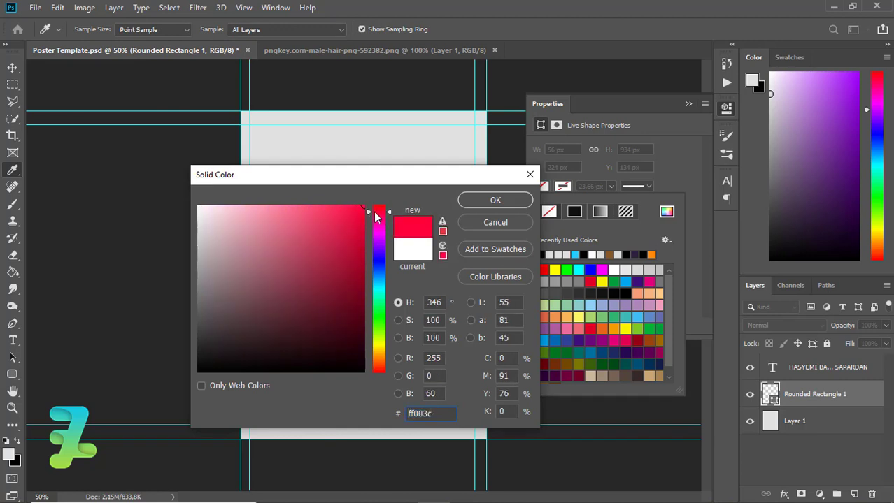
click(471, 203)
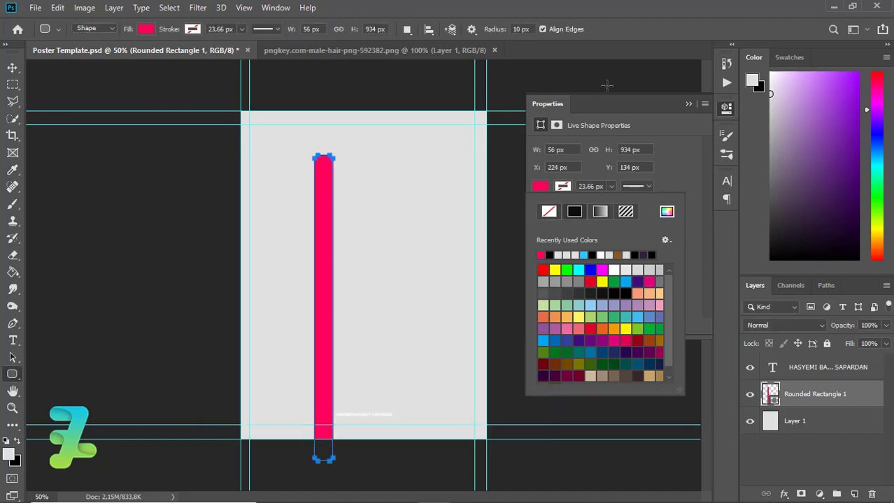
click(685, 104)
click(12, 68)
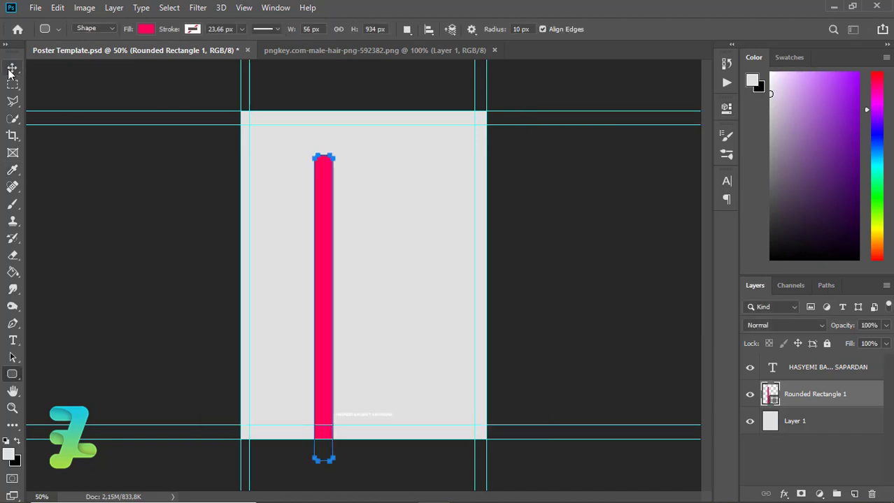
Move the pink bar slightly right and up on the poster
click(11, 375)
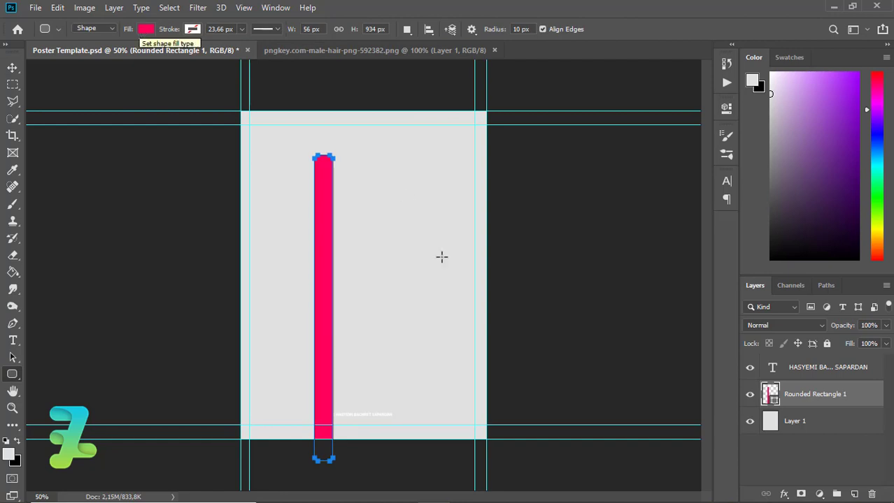
double_click(769, 395)
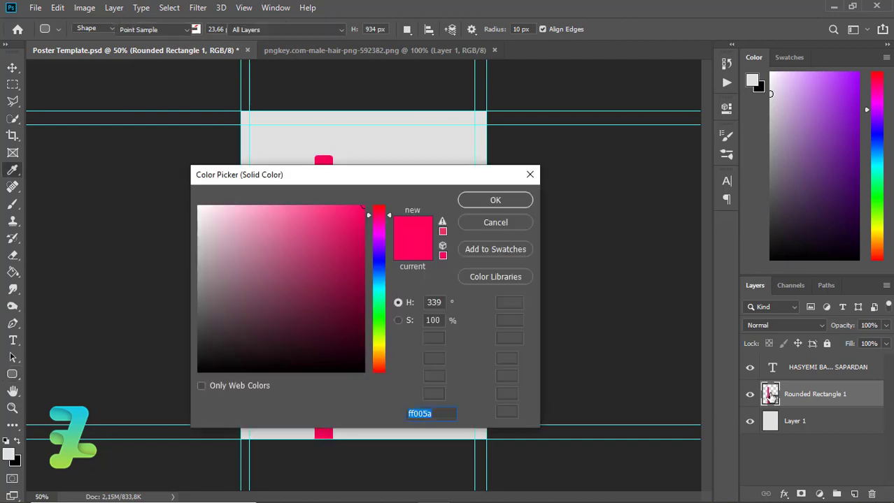
key(Return)
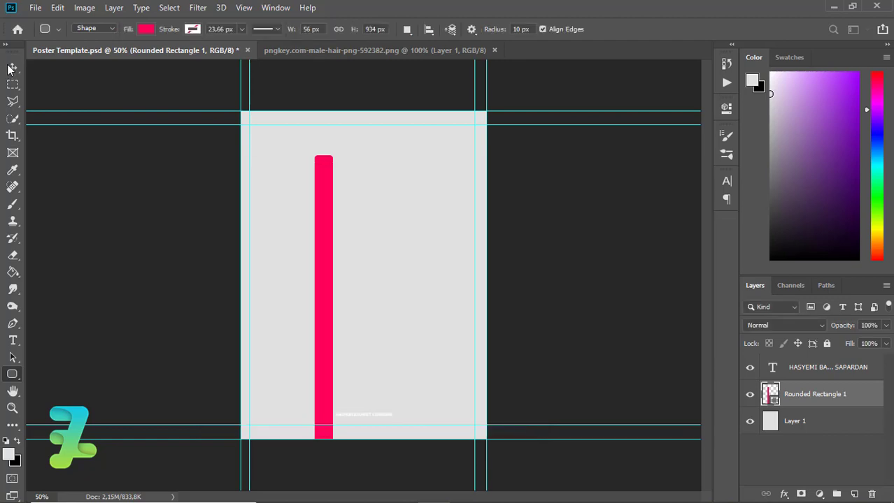
click(12, 68)
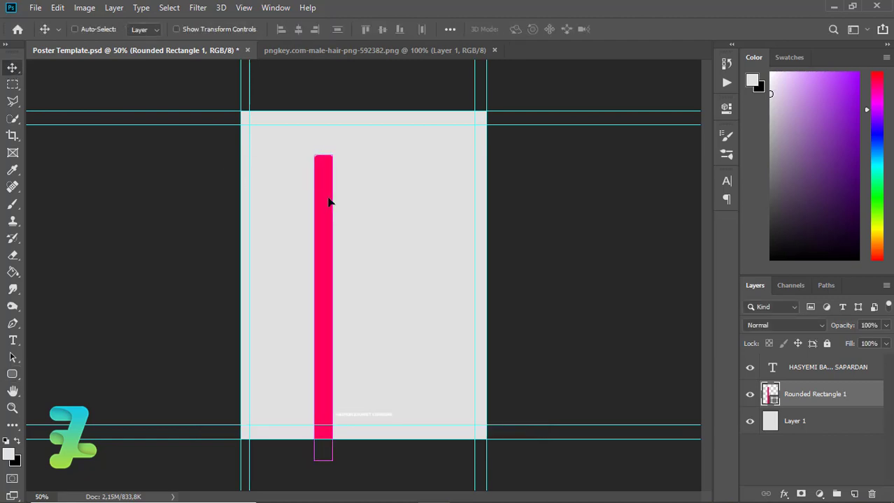
drag(327, 200, 347, 190)
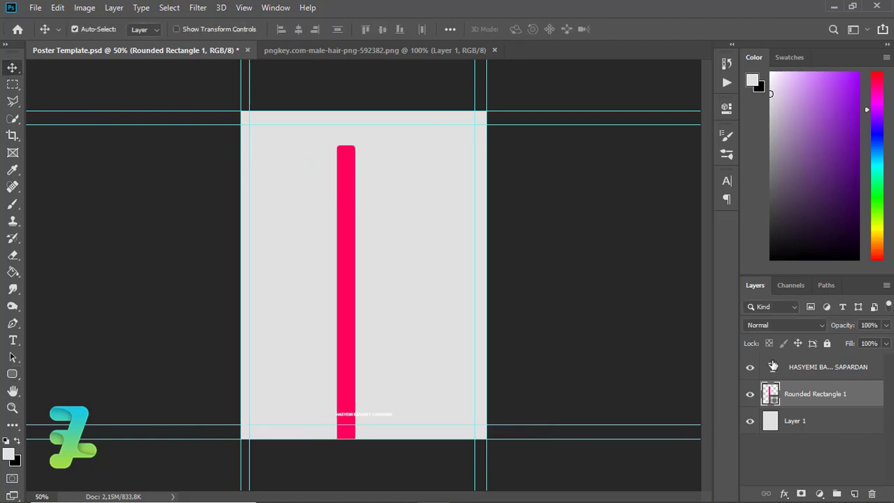
Inspect the bar's fill colour and layer name, leaving both unchanged
double_click(770, 395)
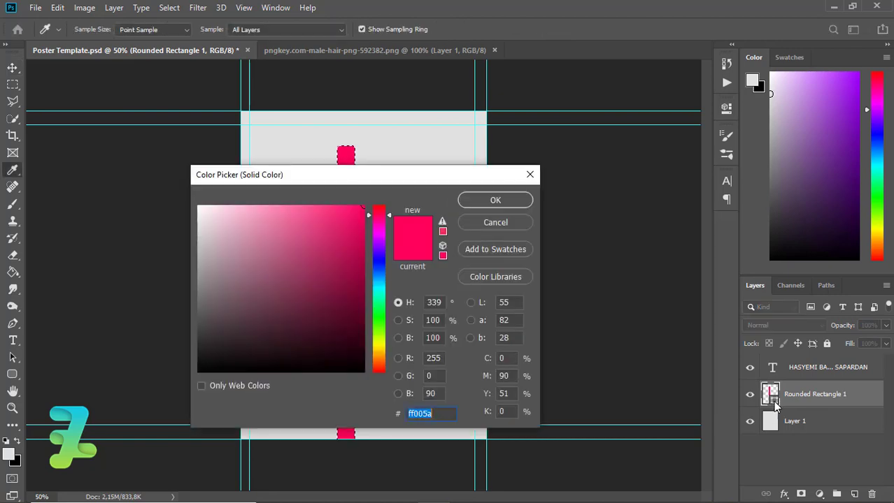
click(506, 223)
ctrl+click(769, 395)
key(ctrl+d)
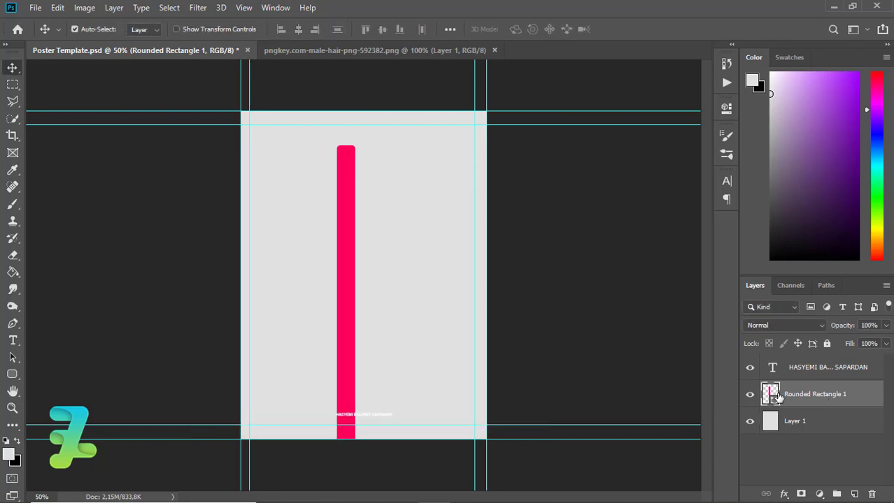
double_click(769, 394)
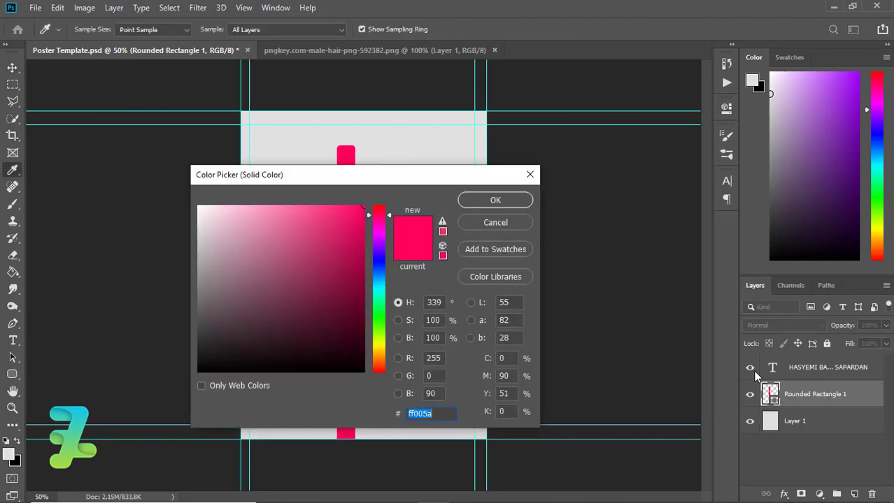
click(495, 222)
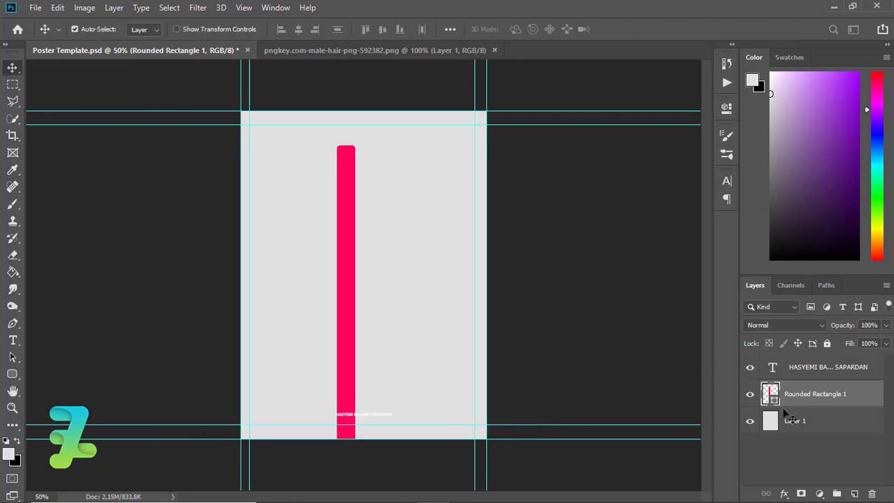
ctrl+click(775, 406)
double_click(771, 398)
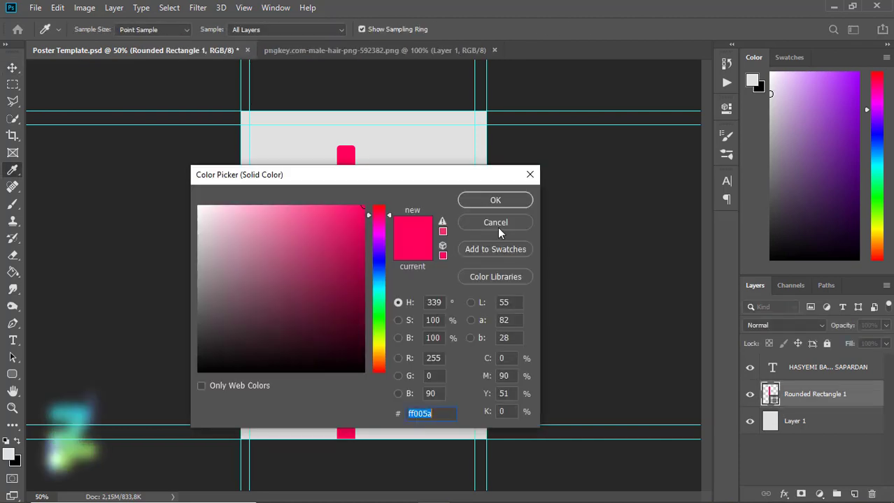
click(498, 224)
double_click(814, 396)
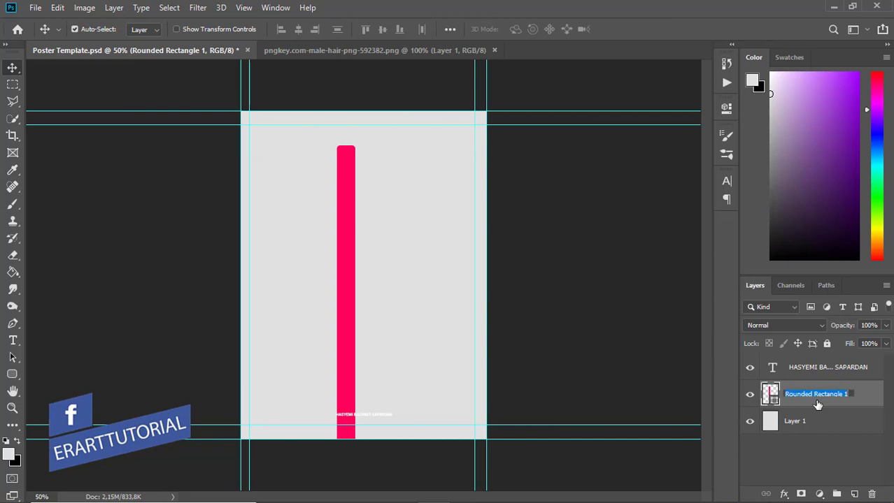
key(Return)
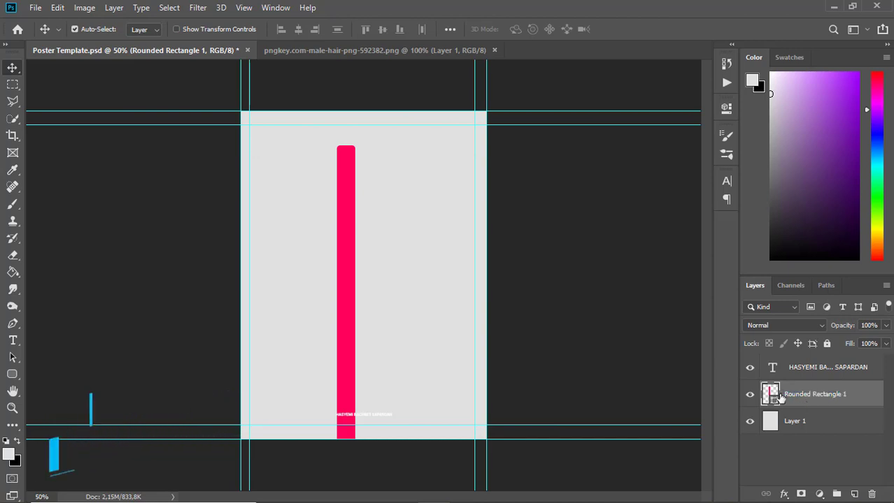
click(12, 376)
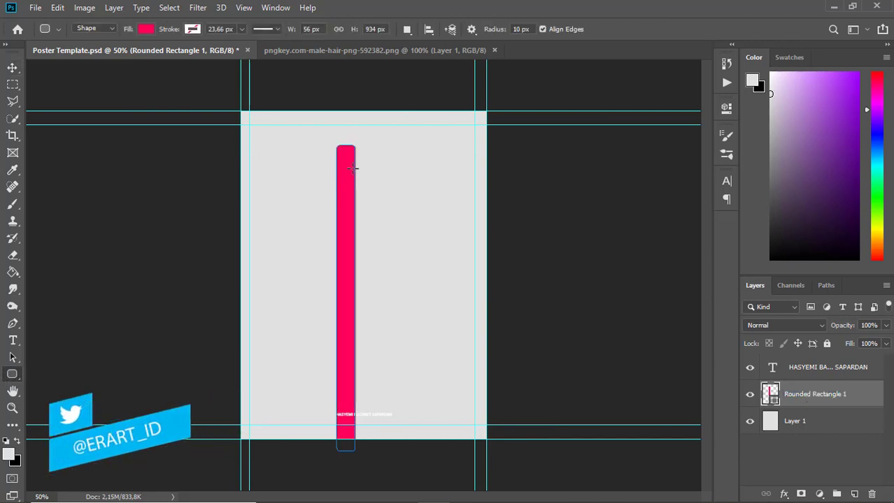
Draw a second tall pink bar with a 29 px corner radius
drag(364, 149, 383, 469)
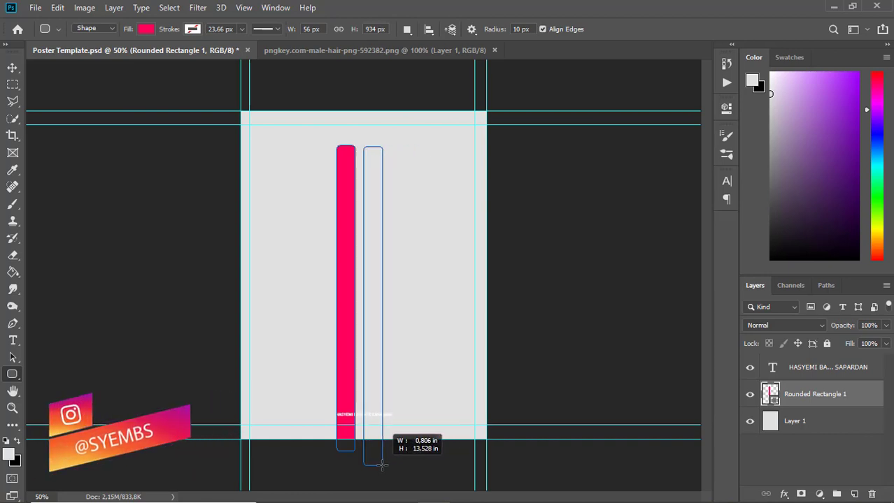
drag(384, 469, 382, 464)
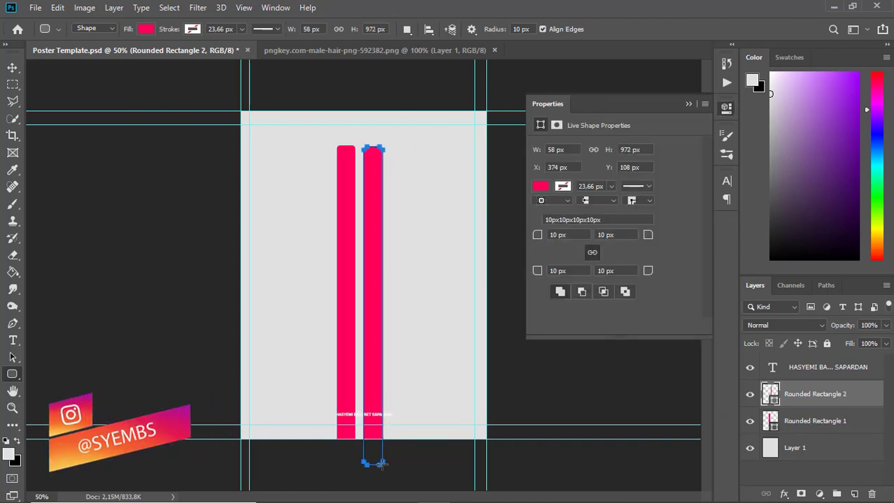
click(557, 235)
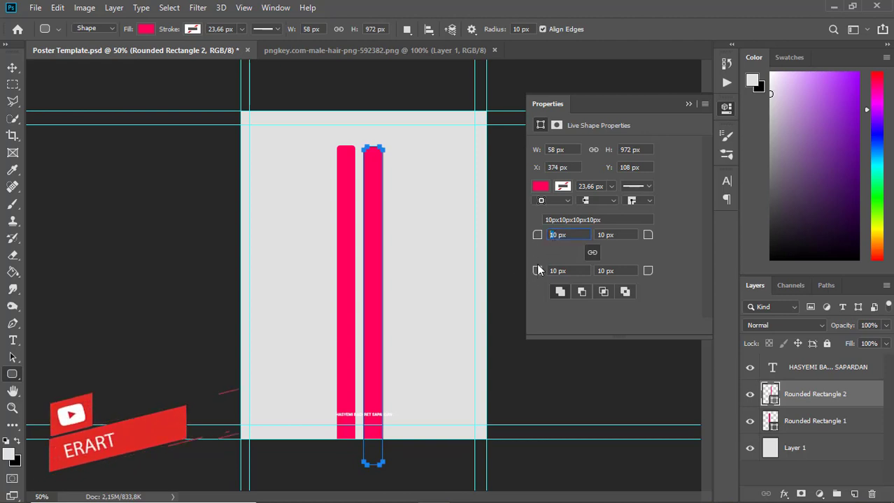
text(50)
text(29)
key(Return)
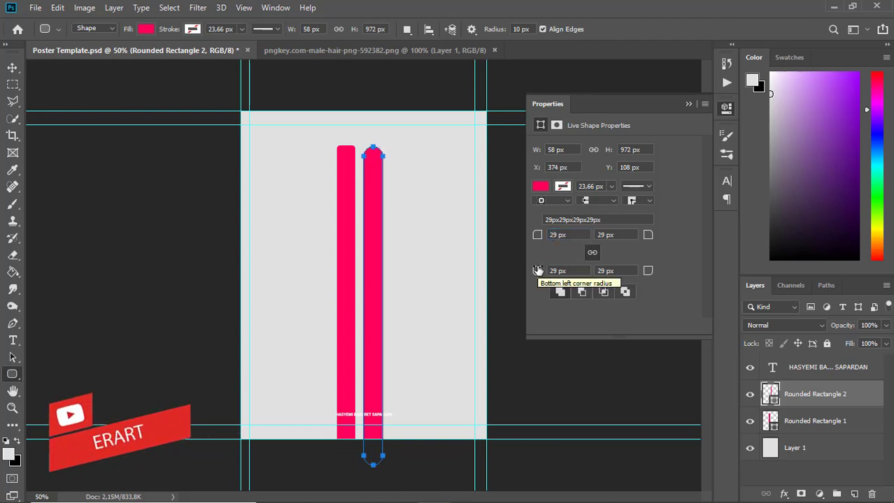
Remove the original Rounded Rectangle 1 bar
click(12, 67)
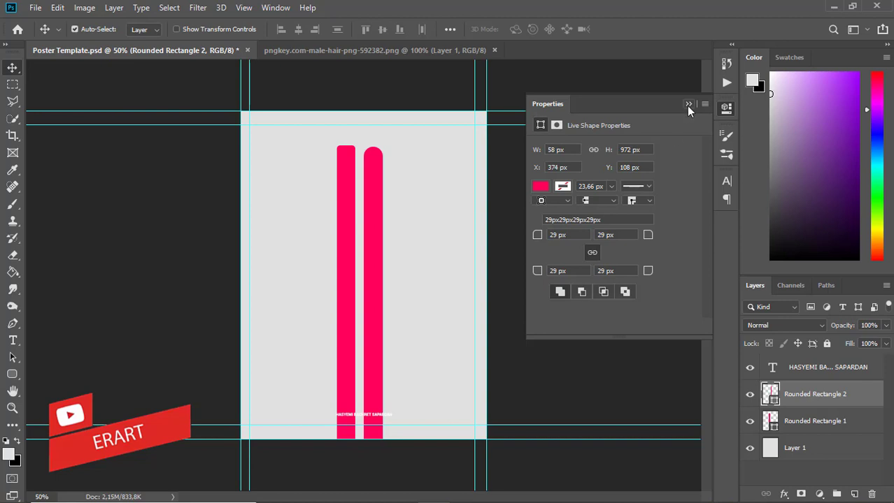
click(688, 105)
click(790, 421)
key(ctrl+e)
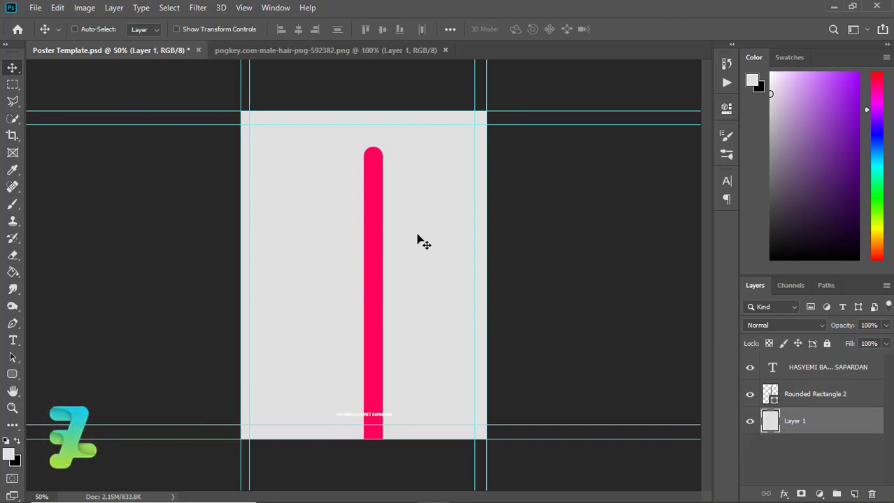
Widen the Rounded Rectangle 2 pink bar with Free Transform
key(ctrl+t)
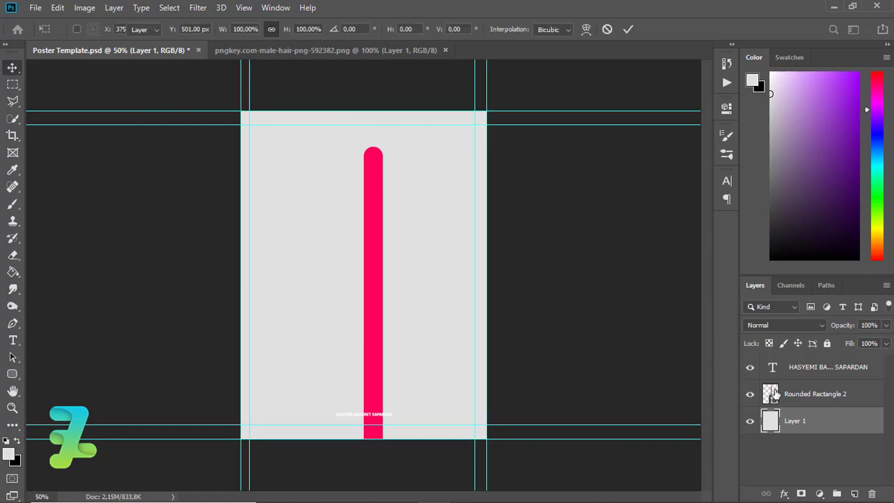
key(Return)
key(alt+bracketright)
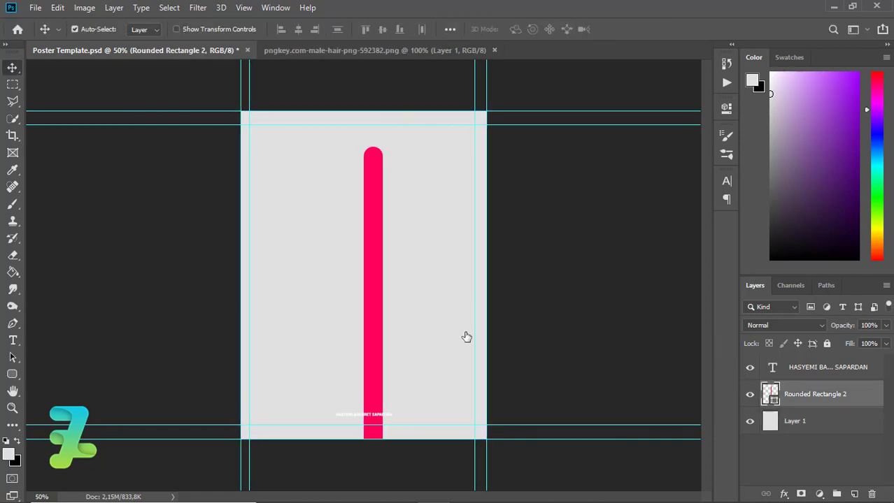
key(ctrl+t)
mouse_move(382, 148)
mouse_down()
mouse_move(399, 135)
mouse_move(392, 141)
mouse_up()
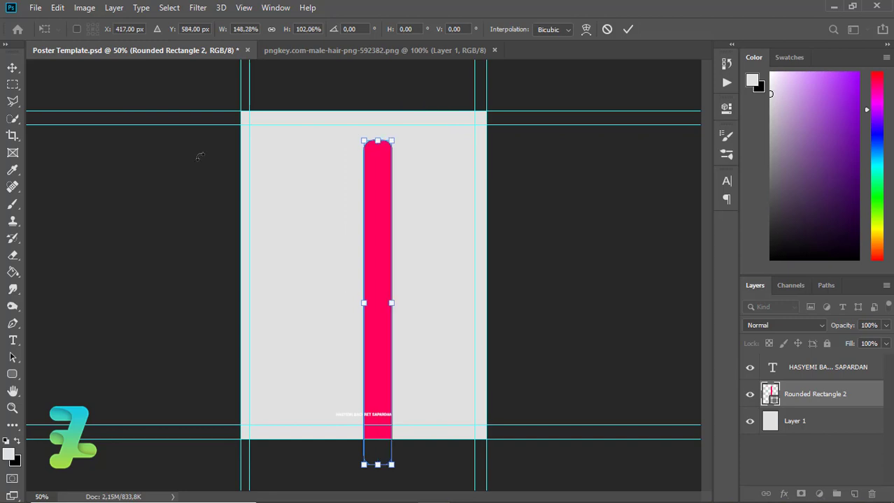
key(Return)
Set all of the pink bar's corner radii to 43 px
key(ctrl)
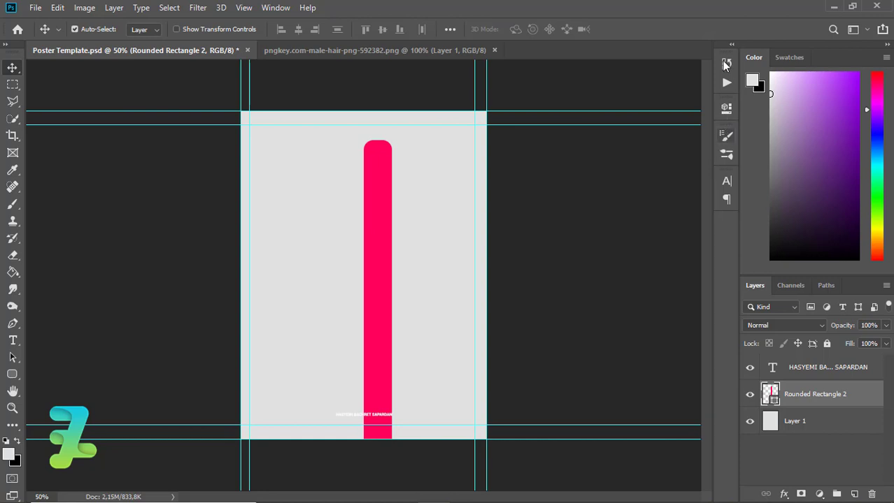
click(726, 64)
click(726, 64)
click(726, 109)
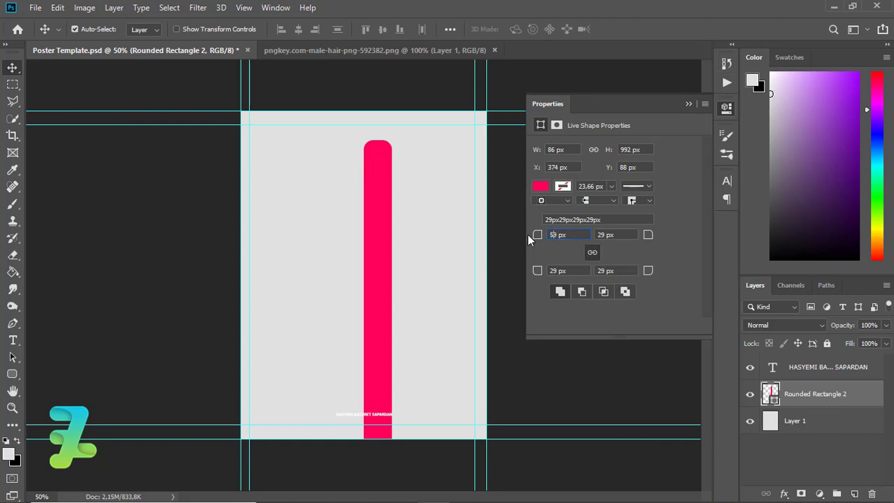
text(43)
key(Return)
click(690, 102)
Move the bar left and lower, zoom in on its top, and add empty Layer 2
mouse_move(382, 175)
mouse_down()
mouse_move(333, 204)
mouse_move(327, 277)
mouse_up()
key(ctrl+plus)
key(ctrl+plus)
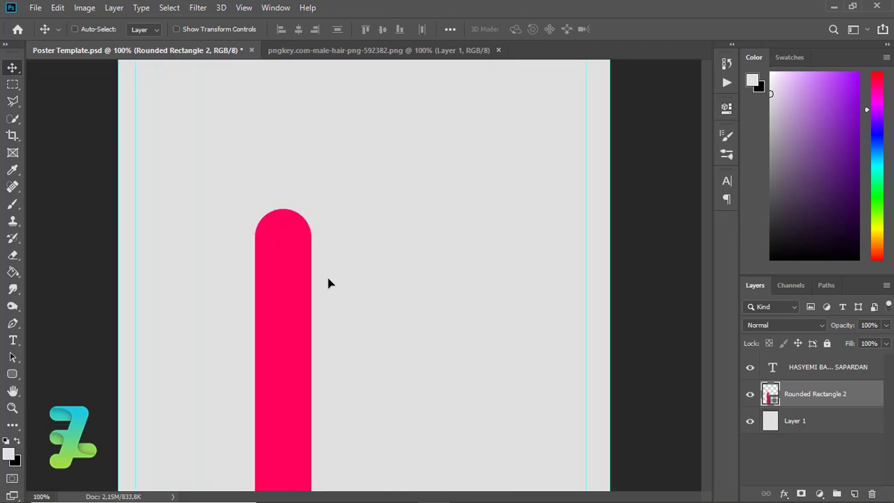
click(854, 493)
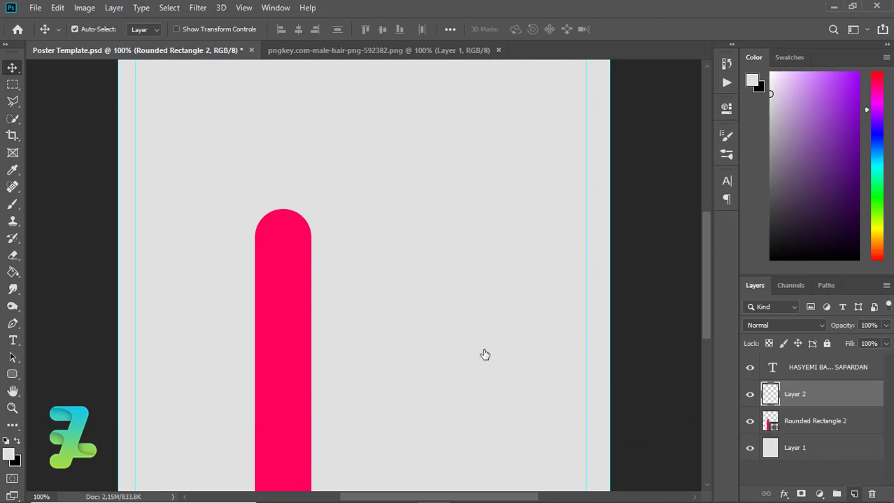
click(10, 377)
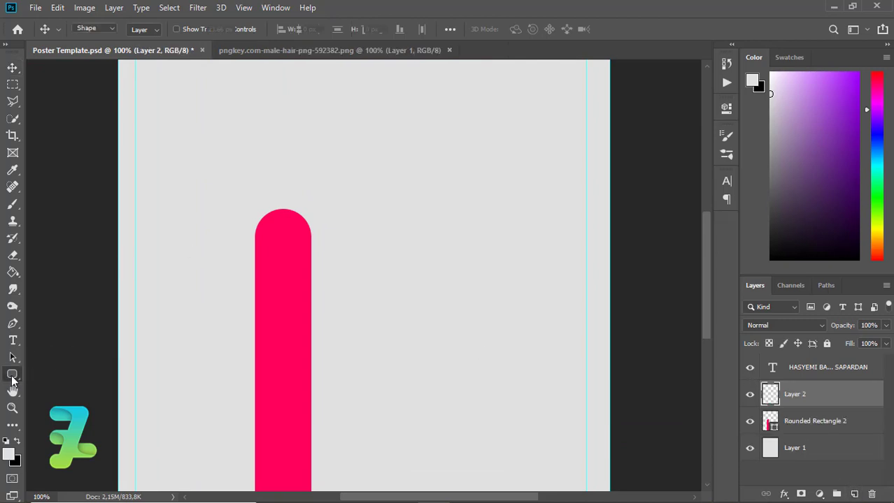
Draw a 77 px circle near the bar's top with a white 5.71 px stroke
right_click(10, 378)
click(46, 404)
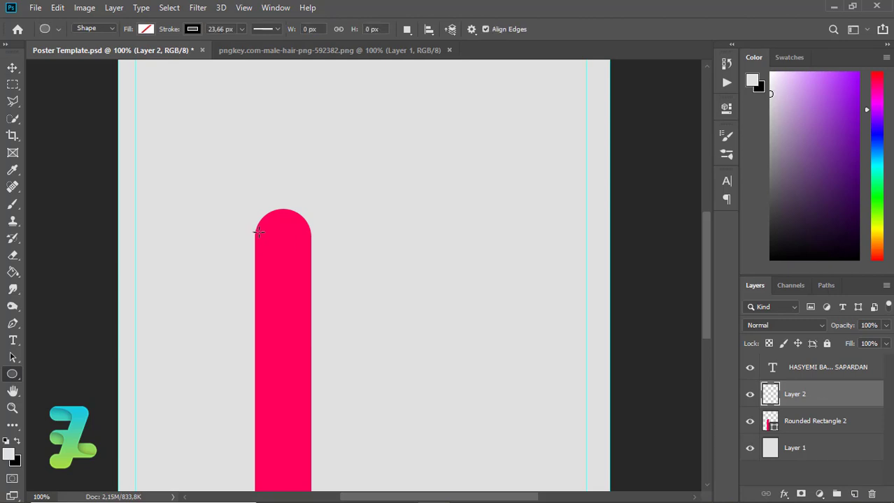
drag(258, 233, 309, 284)
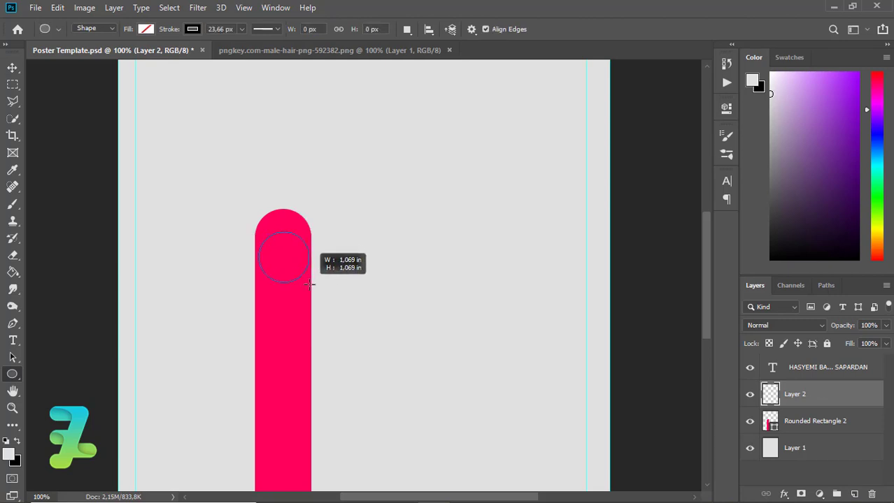
drag(310, 284, 310, 285)
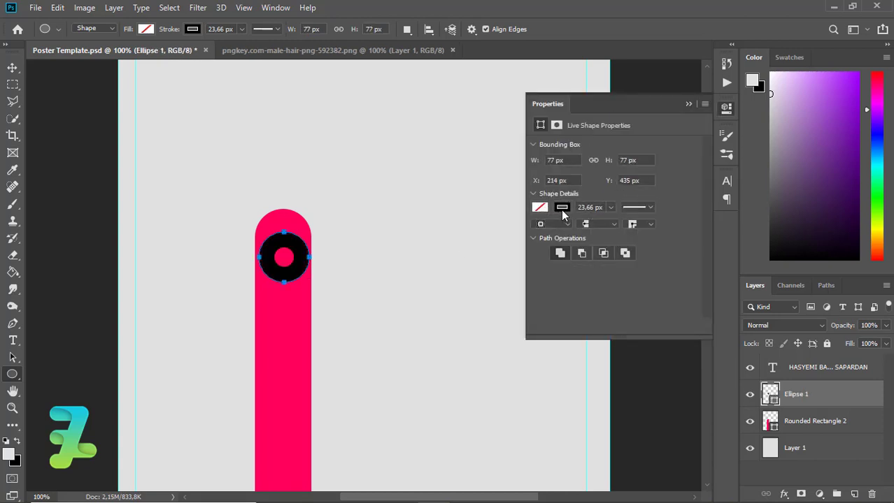
click(562, 210)
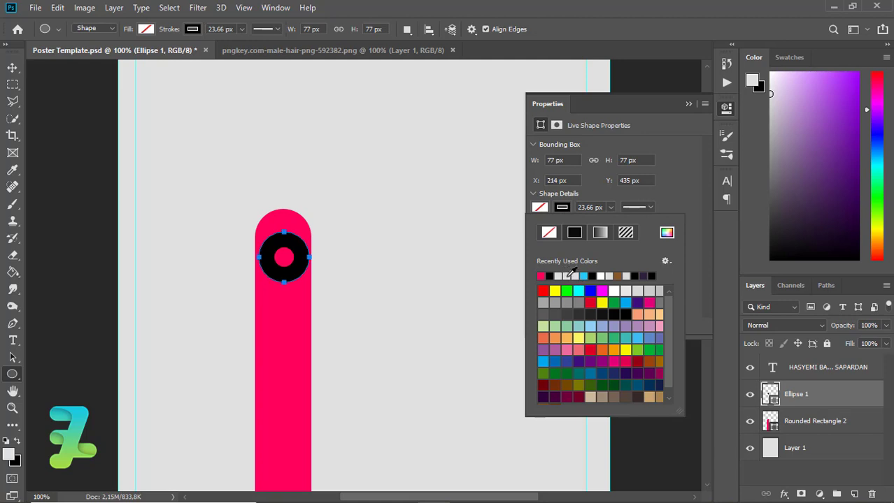
click(613, 290)
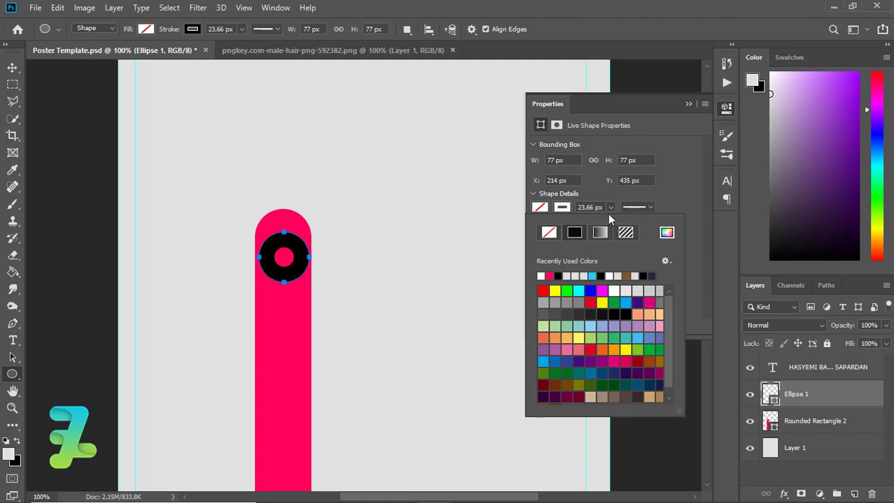
click(610, 208)
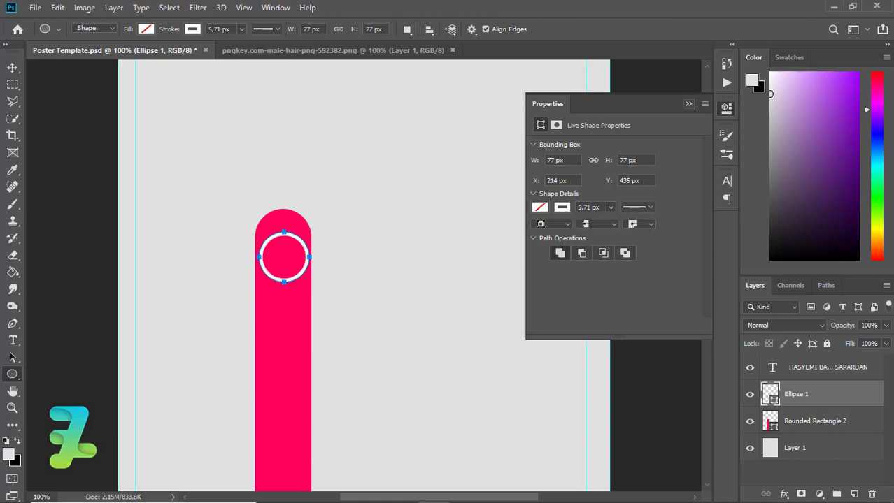
click(687, 105)
Move the white ring up into the pink bar's rounded top
key(v)
drag(299, 256, 303, 232)
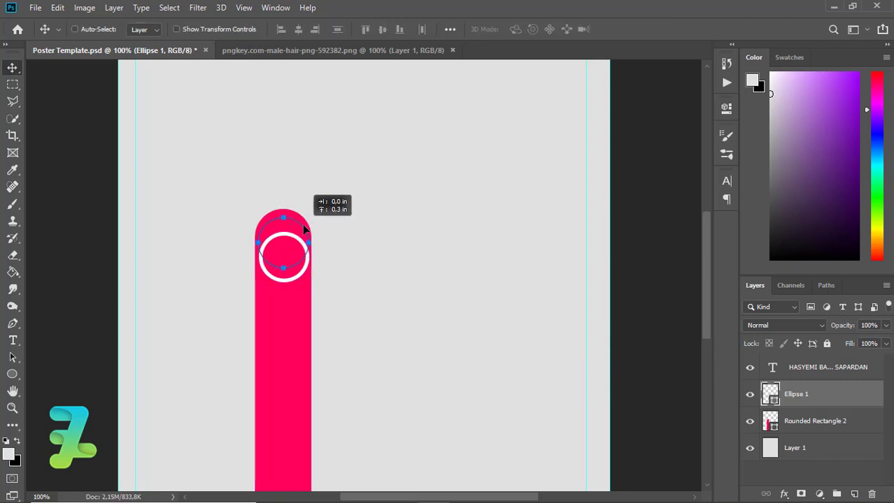
drag(302, 231, 305, 235)
drag(320, 283, 320, 283)
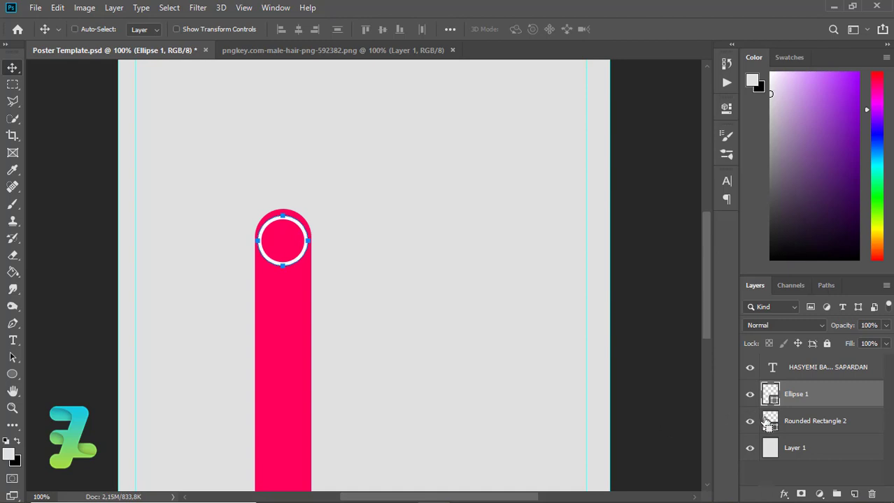
Centre the ring horizontally on the bar and add an empty Layer 2 above Ellipse 1
key(ctrl)
ctrl+click(769, 421)
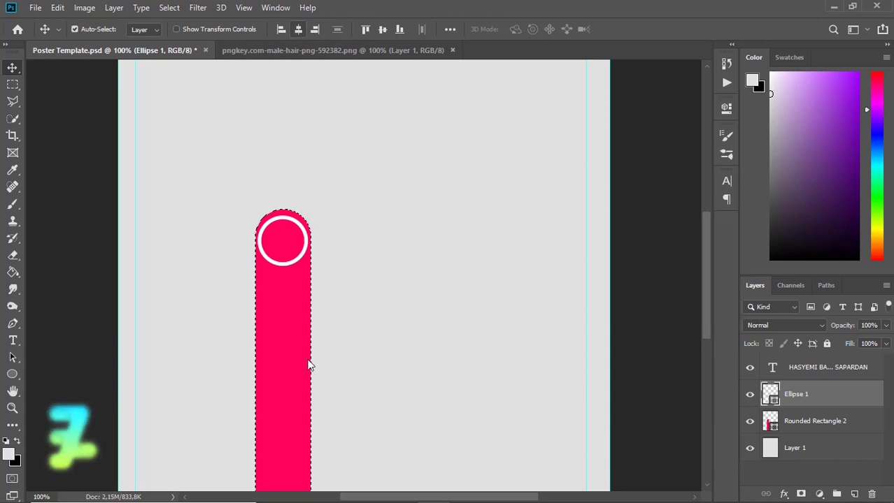
key(ctrl)
key(ctrl+d)
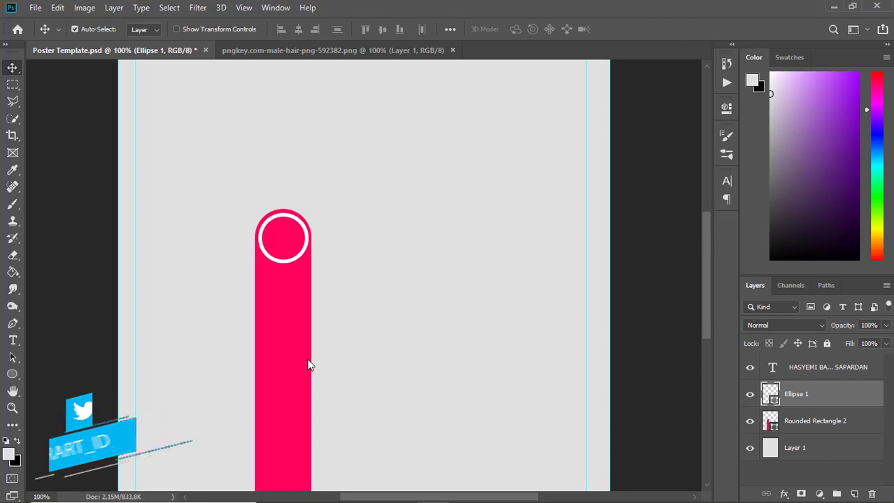
click(851, 492)
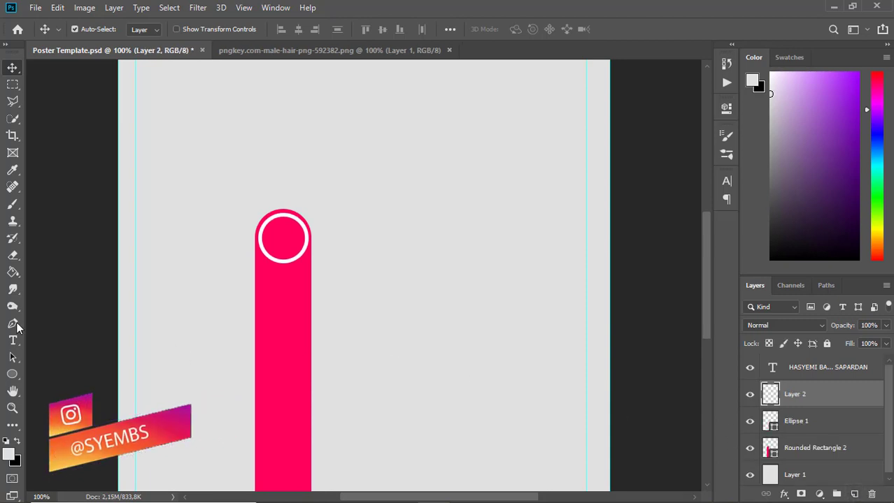
Draw a small 28 px circle with a white outline inside the ring
key(u)
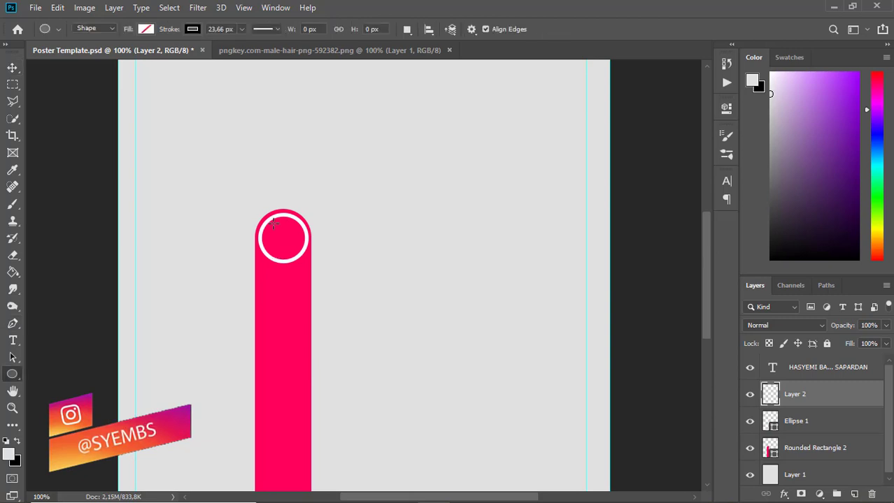
drag(281, 237, 290, 246)
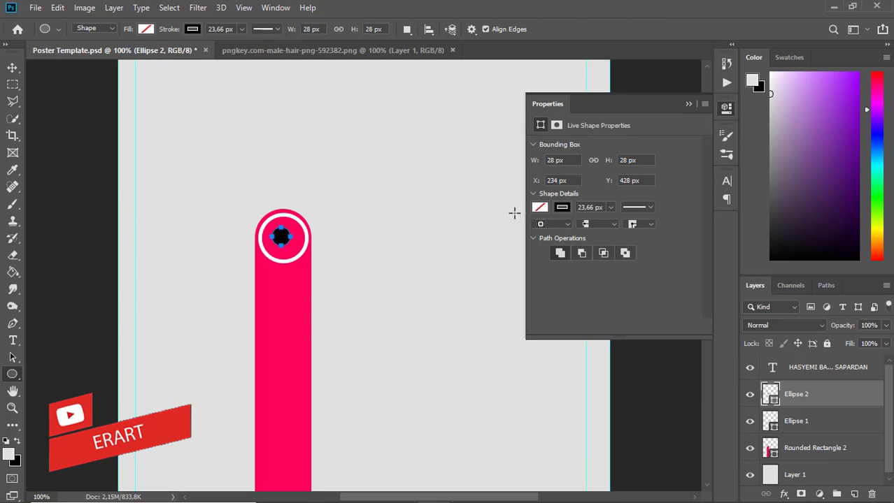
click(563, 210)
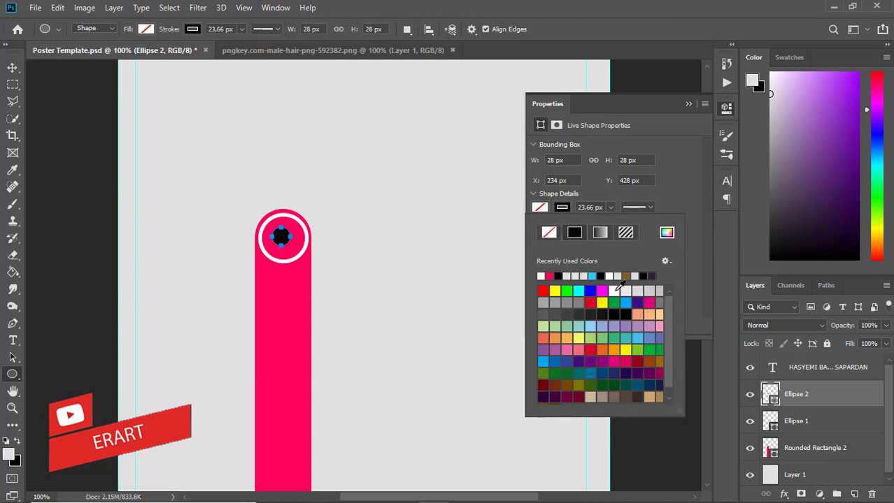
click(539, 277)
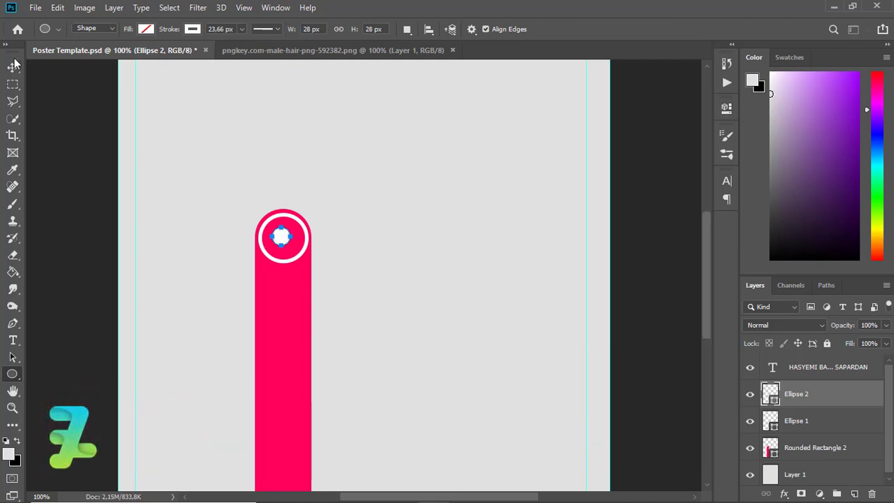
Nudge the white dot until it is centred within the ring on the bar
ctrl+click(769, 449)
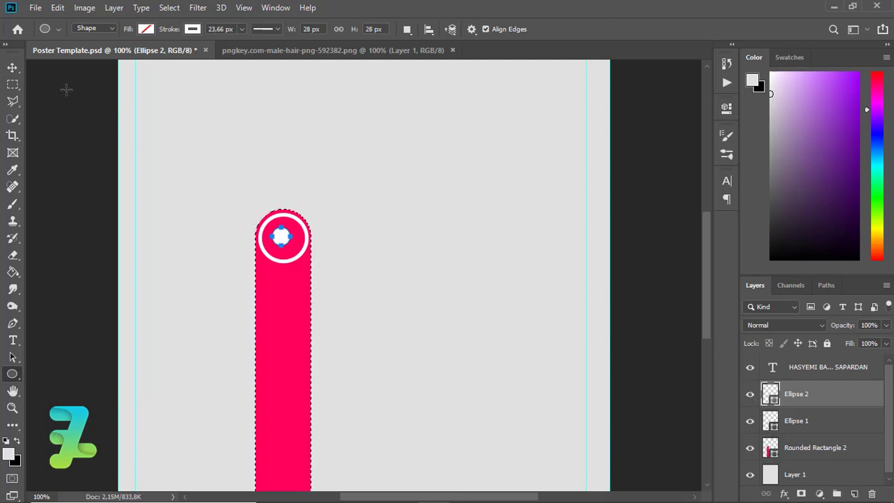
click(13, 67)
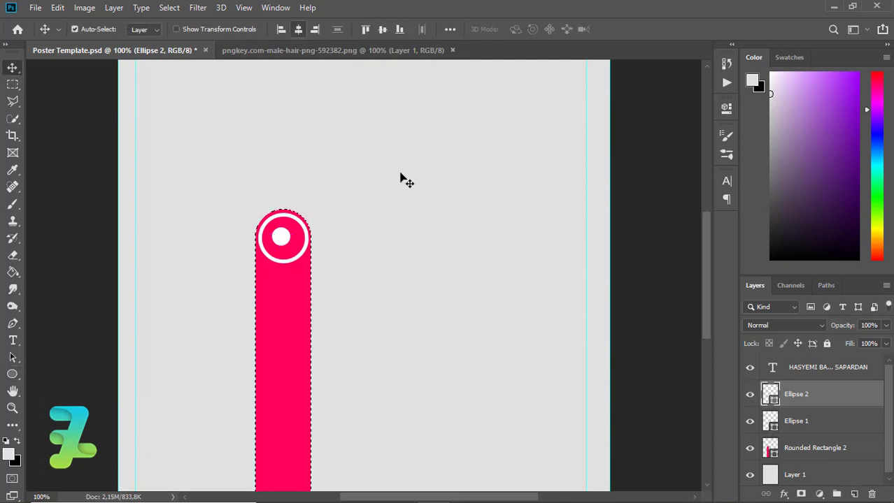
key(Right)
key(Right)
key(Right)
key(ctrl+d)
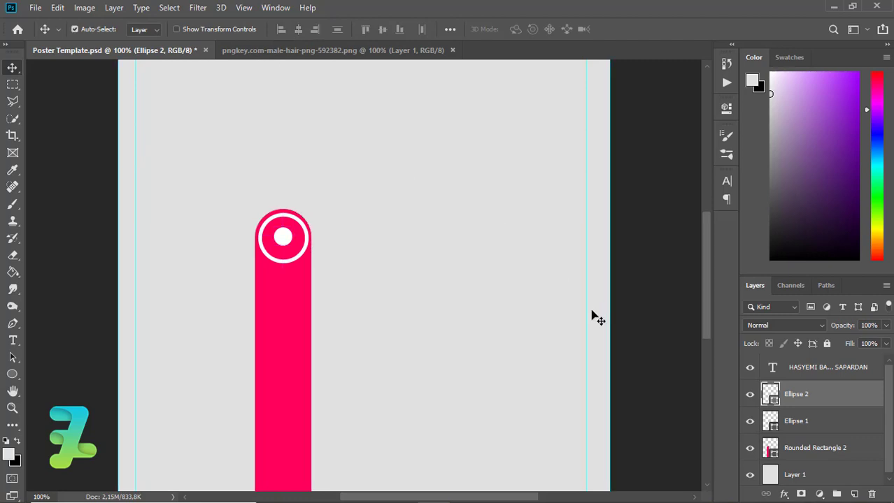
Group Ellipse 2, Ellipse 1 and Rounded Rectangle 2 into Group 1 and move it lower
shift+click(830, 451)
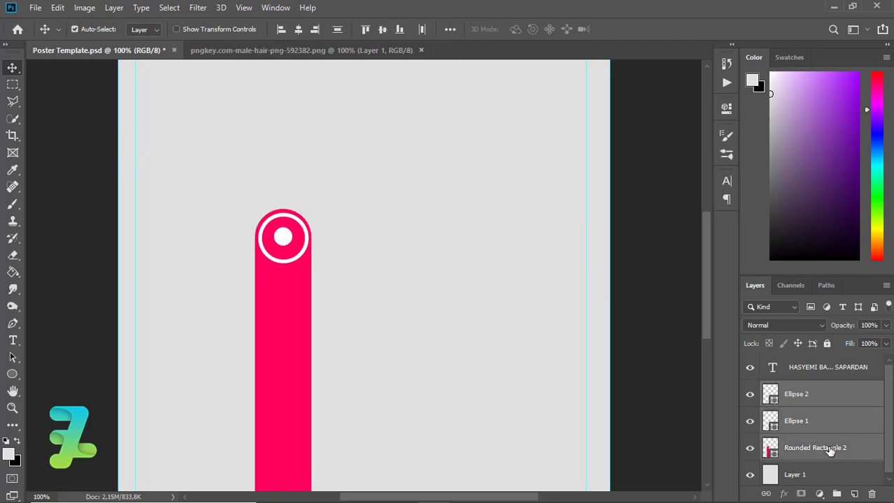
key(ctrl+g)
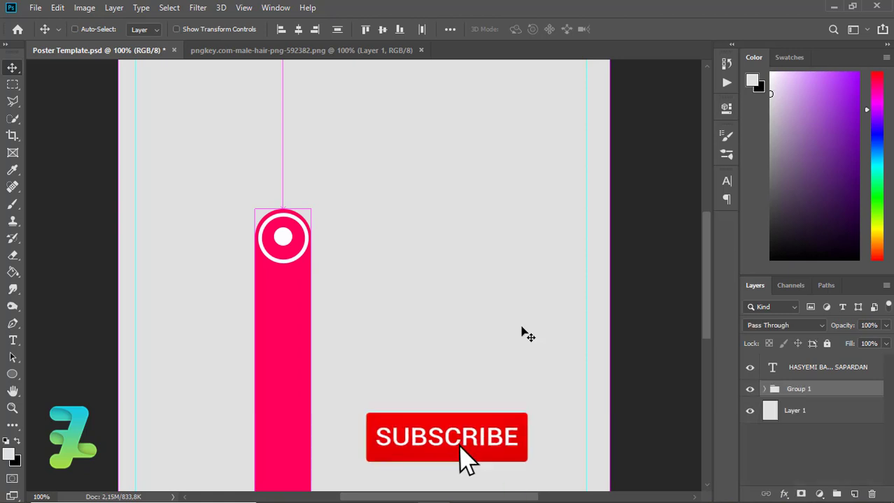
key(ctrl+minus)
key(ctrl+minus)
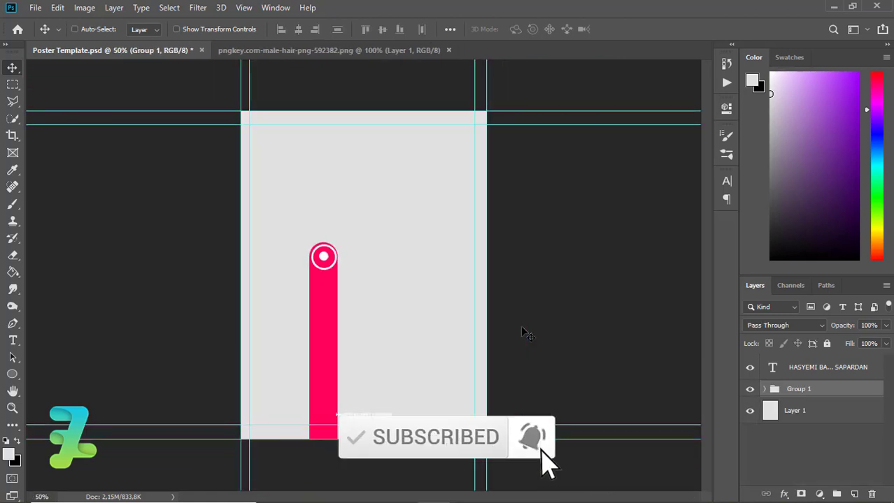
drag(322, 310, 319, 365)
Zoom in to check the ring's alignment, then reselect and collapse Group 1
key(ctrl+plus)
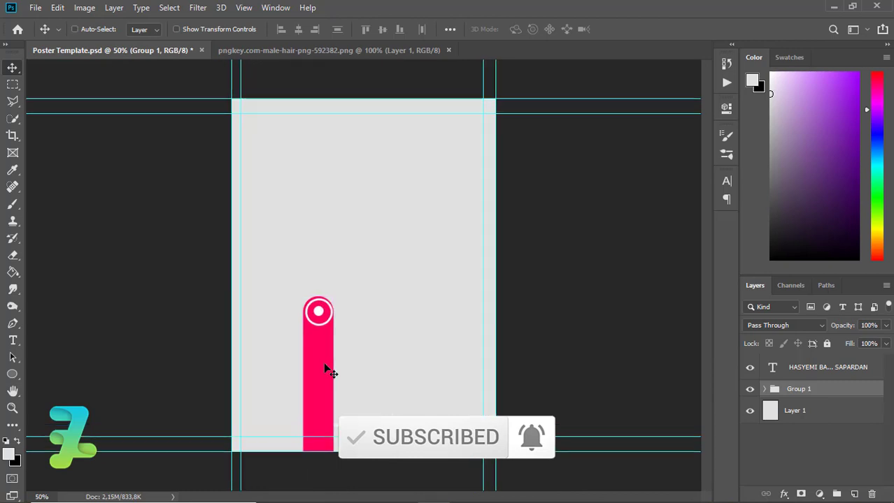
key(ctrl+plus)
key(ctrl+plus)
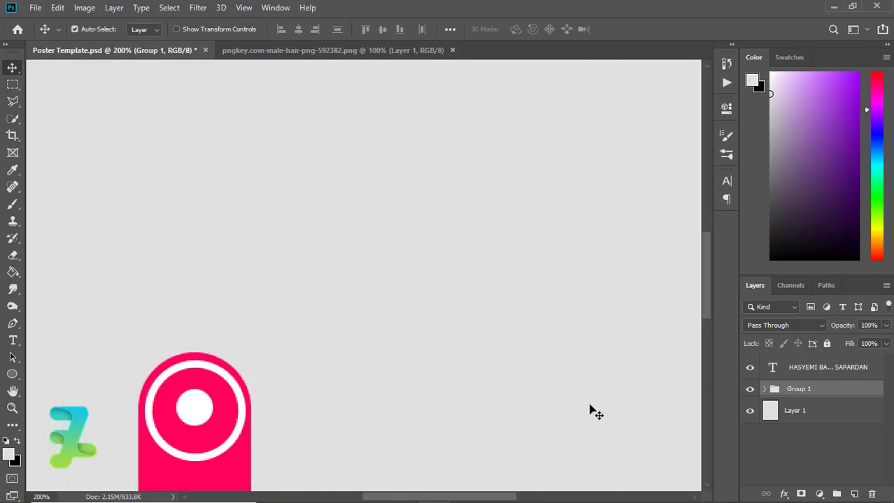
click(764, 389)
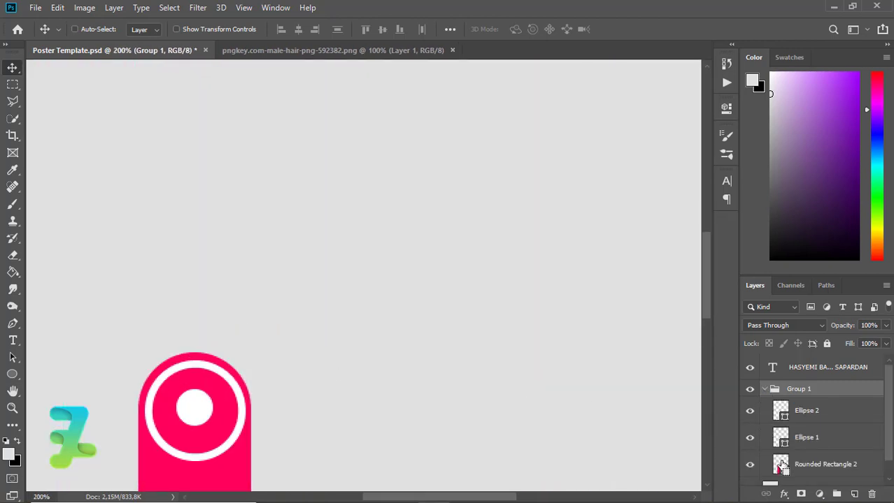
ctrl+click(780, 465)
click(778, 439)
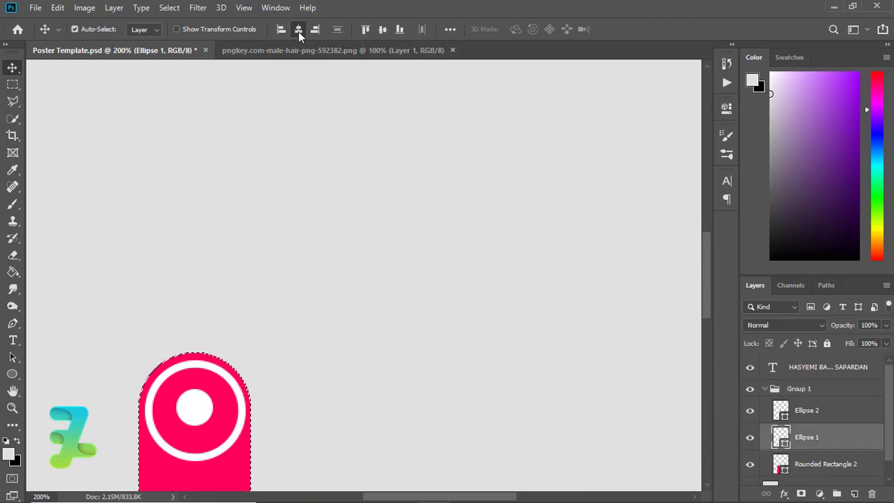
key(ctrl+d)
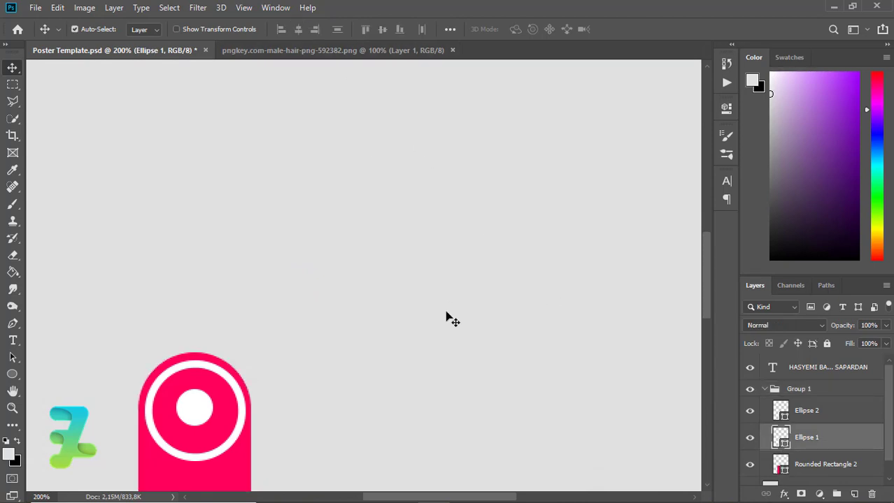
click(763, 391)
click(764, 390)
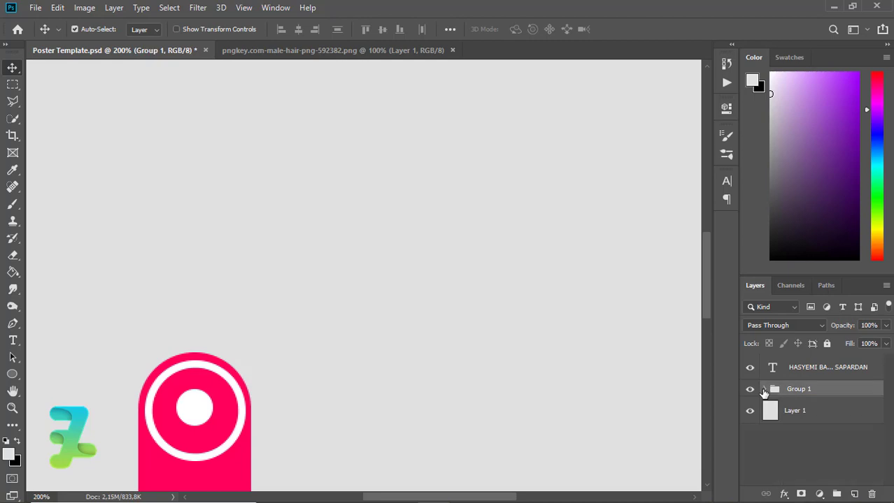
Zoom out and back in to review the whole poster
key(ctrl+minus)
key(ctrl+minus)
key(ctrl+minus)
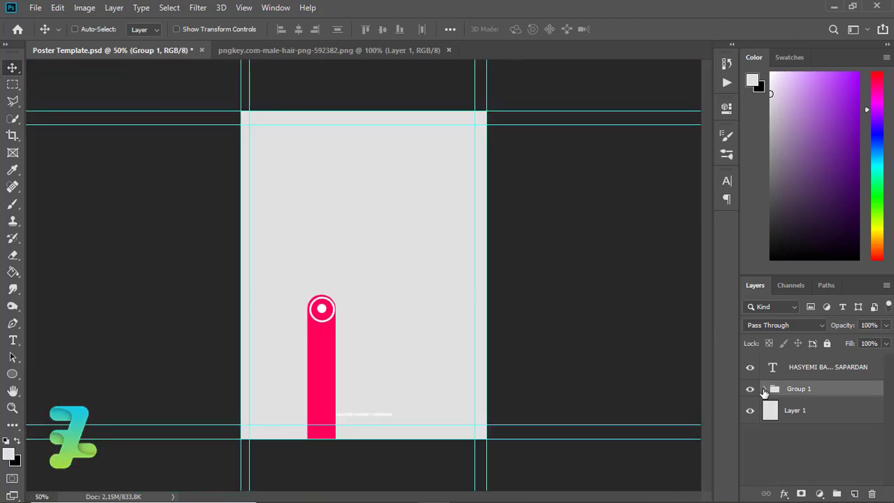
key(ctrl+minus)
key(ctrl+plus)
key(ctrl+minus)
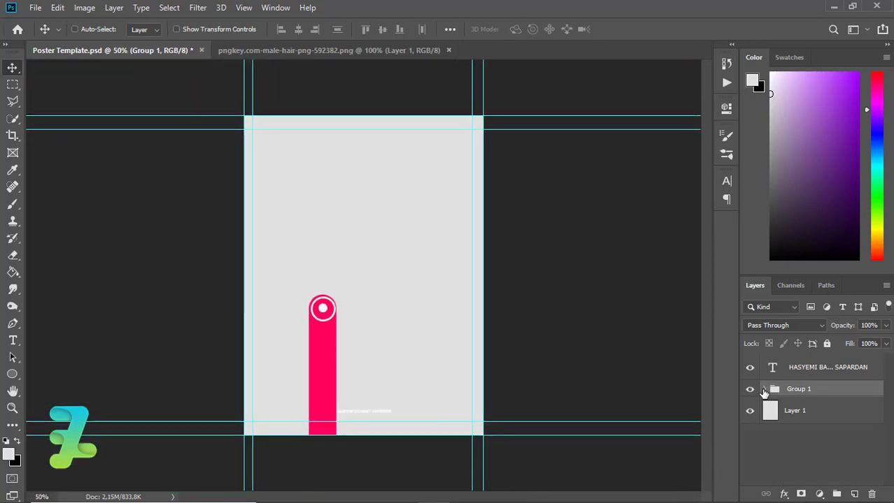
key(ctrl+minus)
key(ctrl+plus)
key(ctrl+plus)
key(ctrl+plus)
key(ctrl+plus)
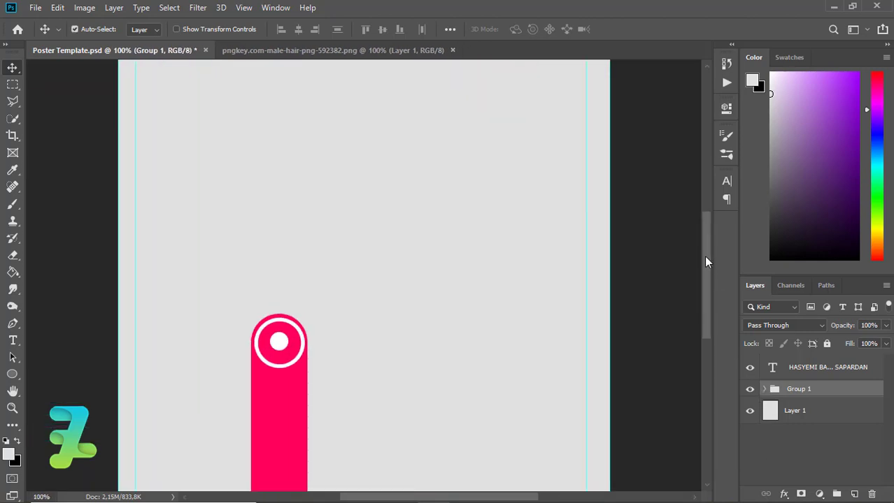
Drag Group 1 down and left until the bar's base rests on the bottom guide
drag(705, 256, 713, 287)
click(764, 389)
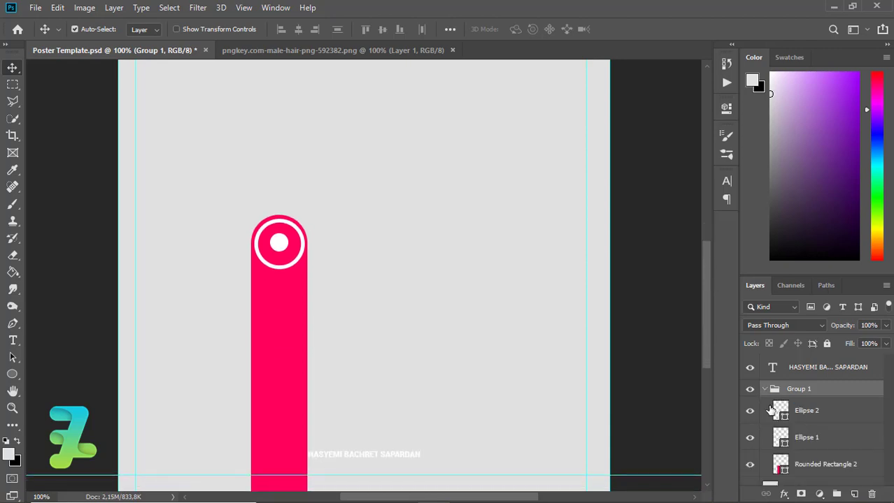
click(779, 437)
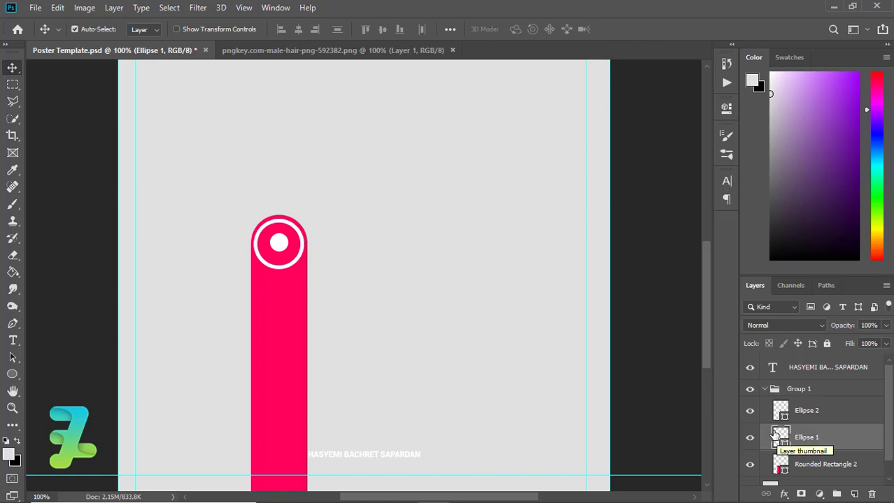
click(761, 390)
key(ctrl+minus)
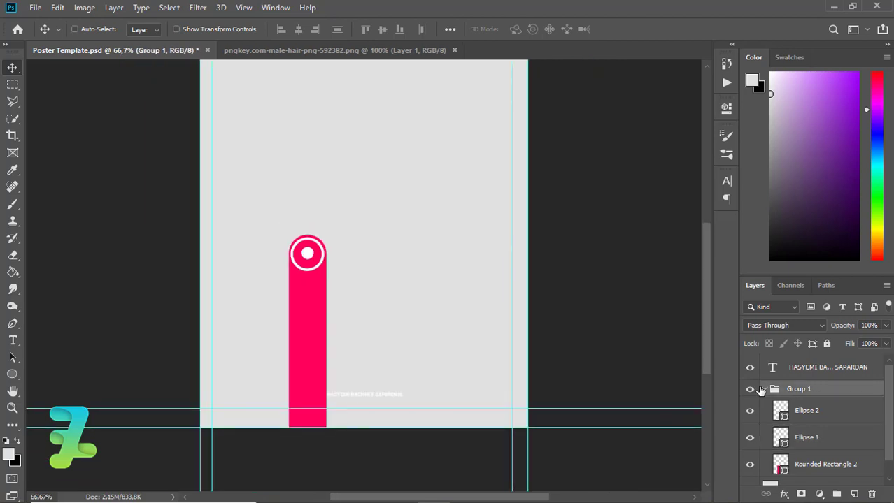
key(ctrl+minus)
key(ctrl+plus)
key(ctrl+plus)
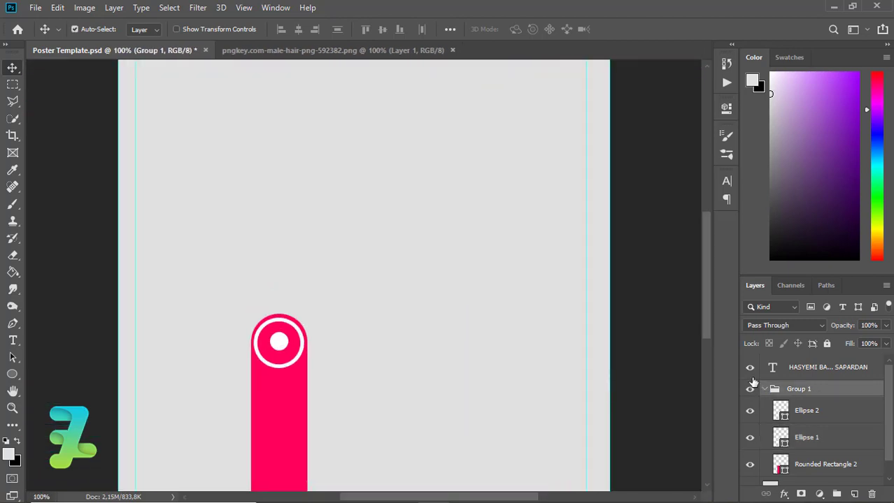
drag(704, 307, 733, 362)
click(764, 389)
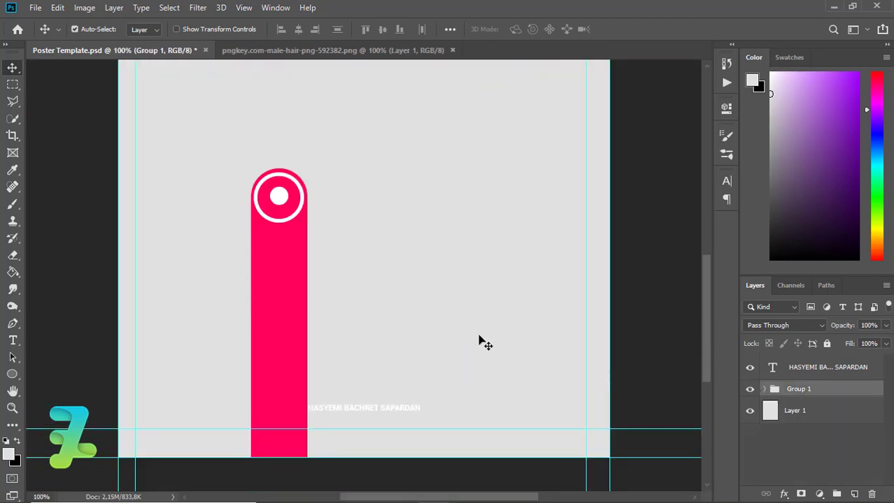
drag(281, 277, 257, 382)
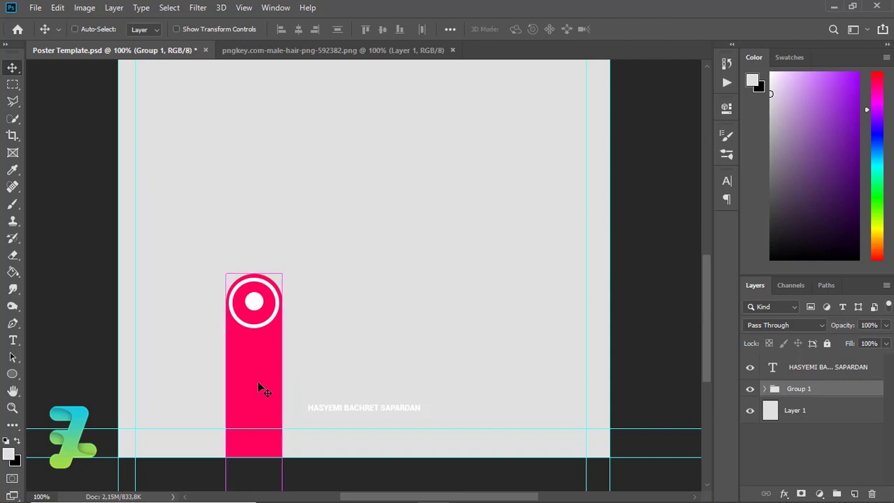
Duplicate Group 1, place the copy beneath it and rename it BLACK
key(ctrl+j)
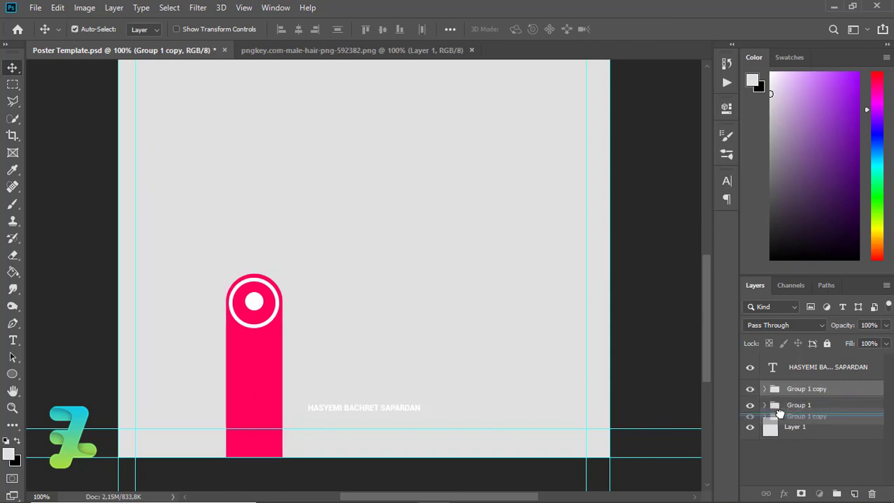
drag(774, 392, 774, 413)
double_click(790, 409)
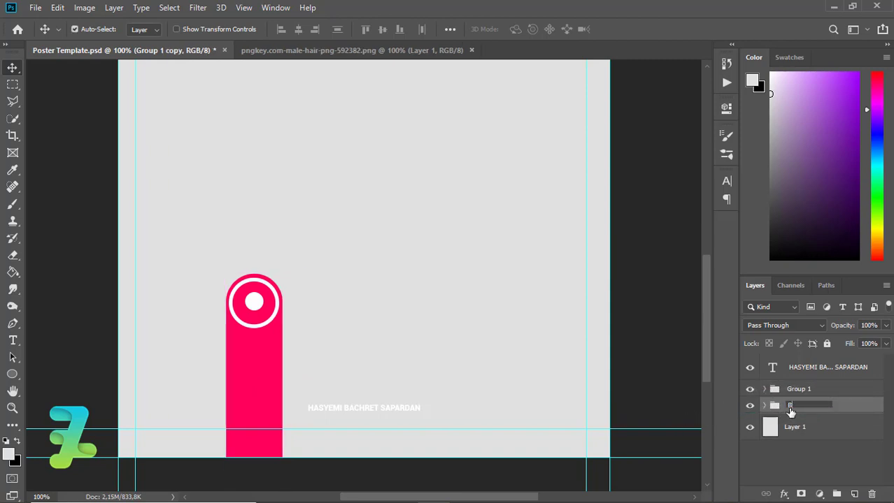
text(BLACK)
click(764, 406)
Recolour the BLACK group's rectangle to dark grey 242424
scroll(839, 433, down, 2)
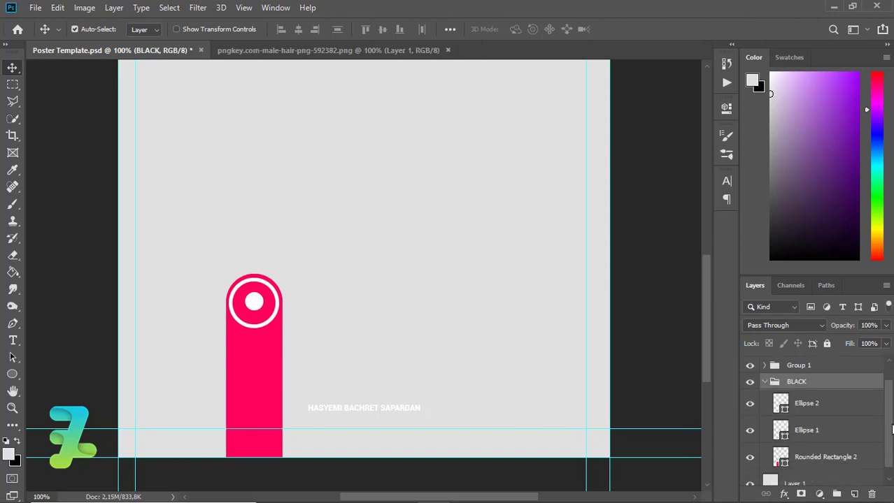
double_click(781, 448)
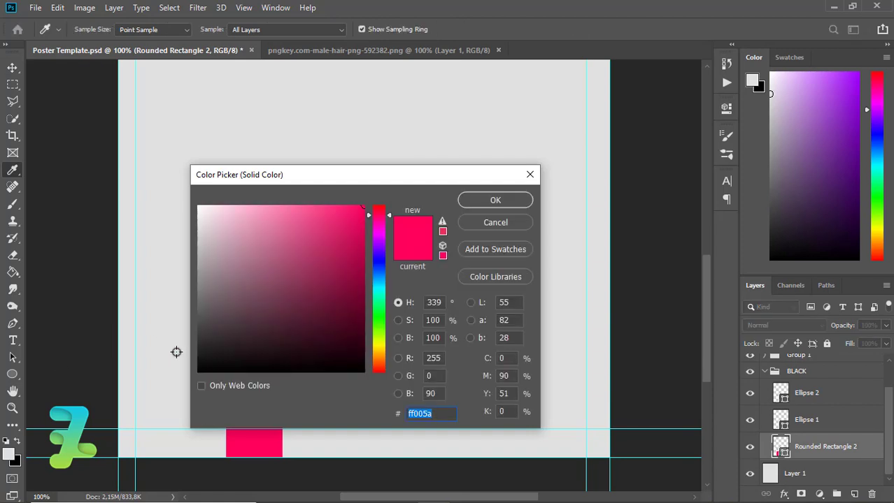
drag(202, 335, 193, 349)
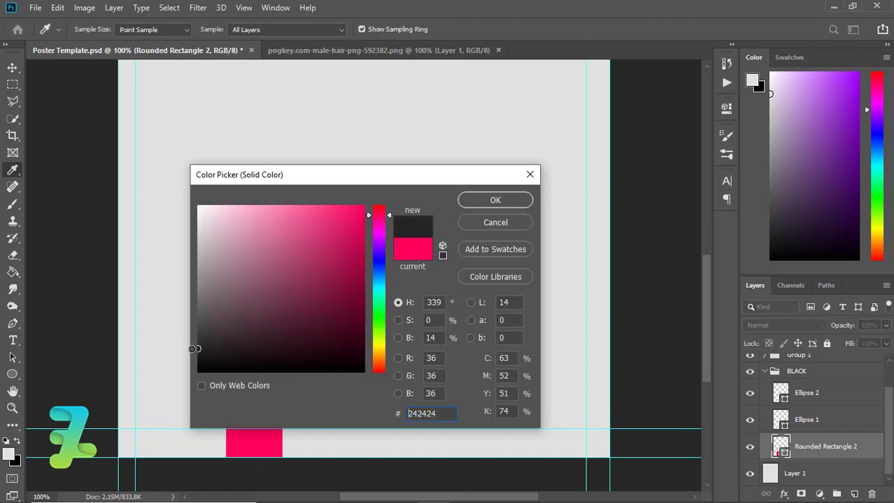
Apply the 242424 fill and move the BLACK bar up above the pink bar
click(471, 199)
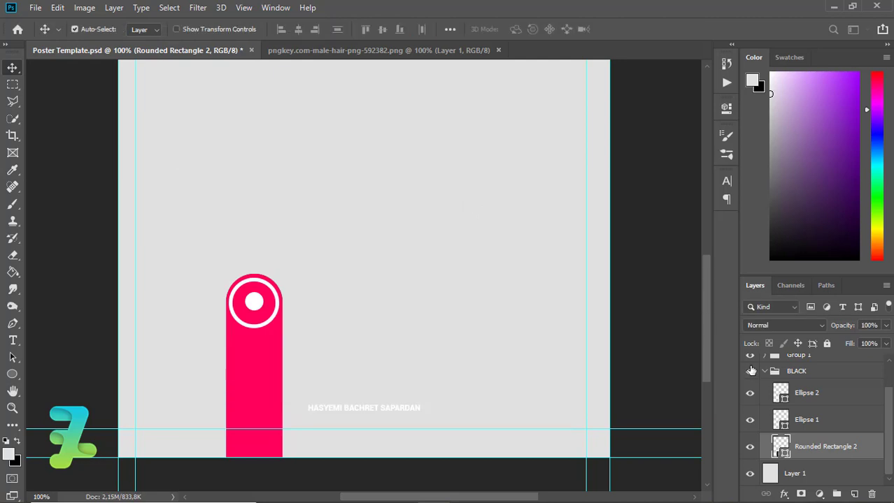
click(767, 371)
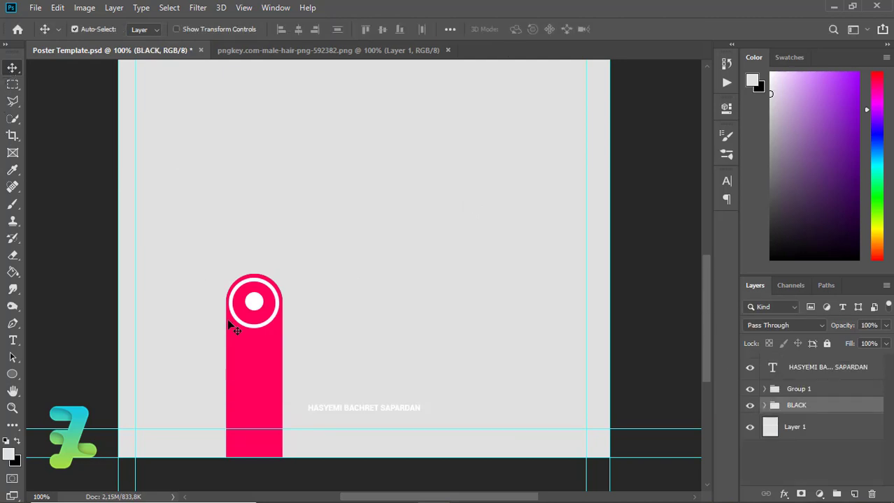
mouse_move(228, 323)
mouse_down()
mouse_move(246, 277)
mouse_move(242, 245)
mouse_up()
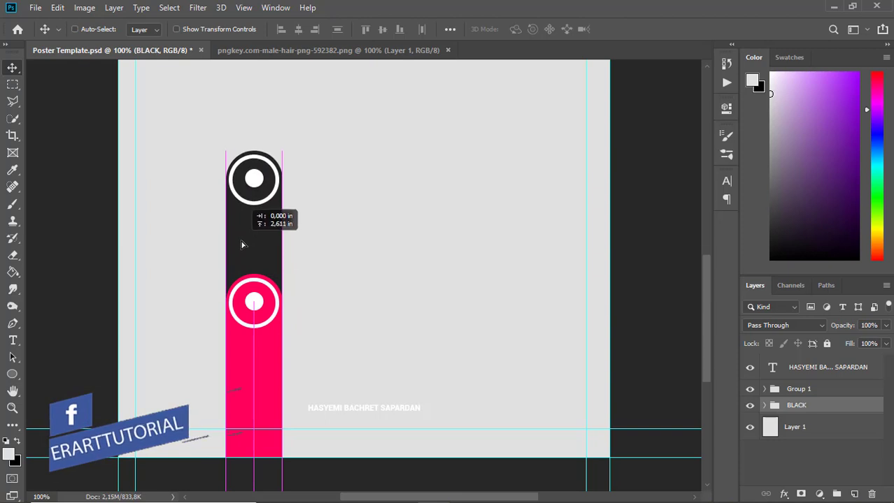
Duplicate the BLACK group and shift the copy's bar upward above the dark bar
key(ctrl+j)
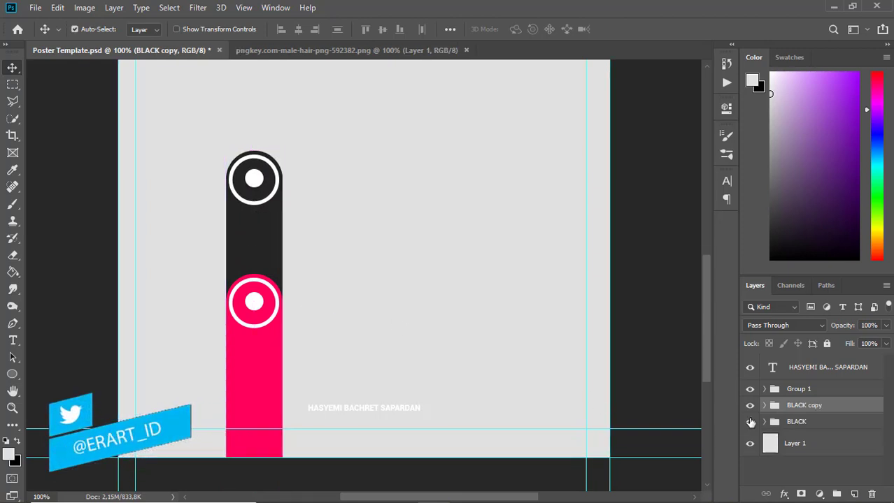
drag(769, 407, 769, 429)
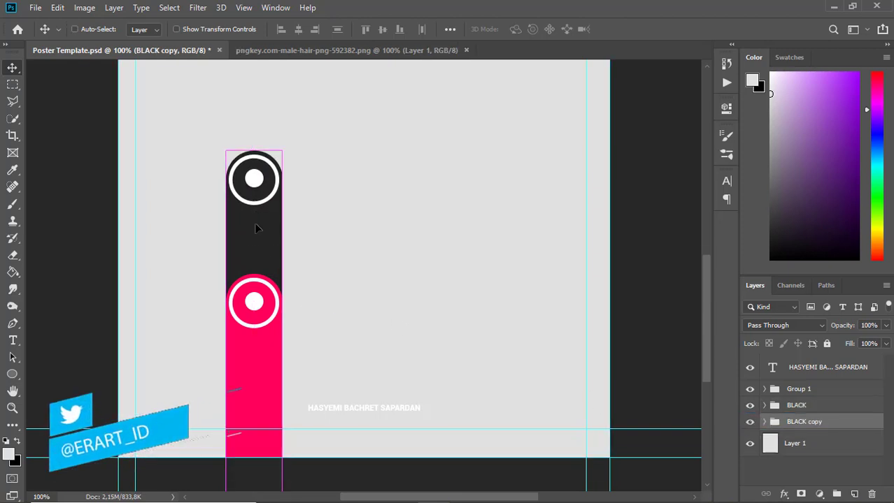
drag(256, 229, 256, 110)
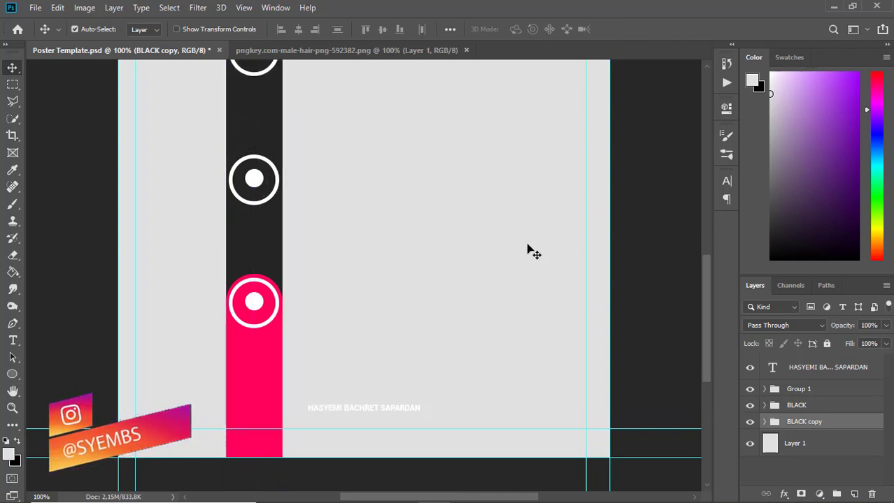
drag(702, 290, 692, 230)
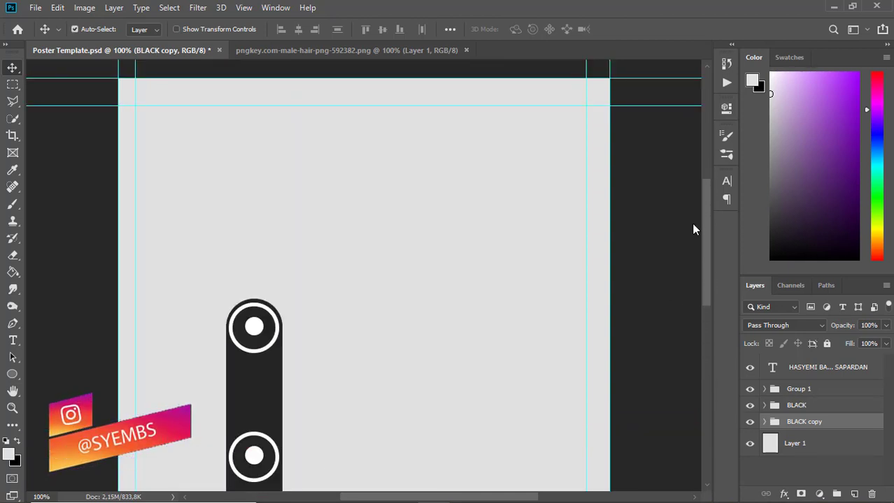
Fill the BLACK copy bar with mid-grey 555555
scroll(695, 229, down, 5)
click(765, 422)
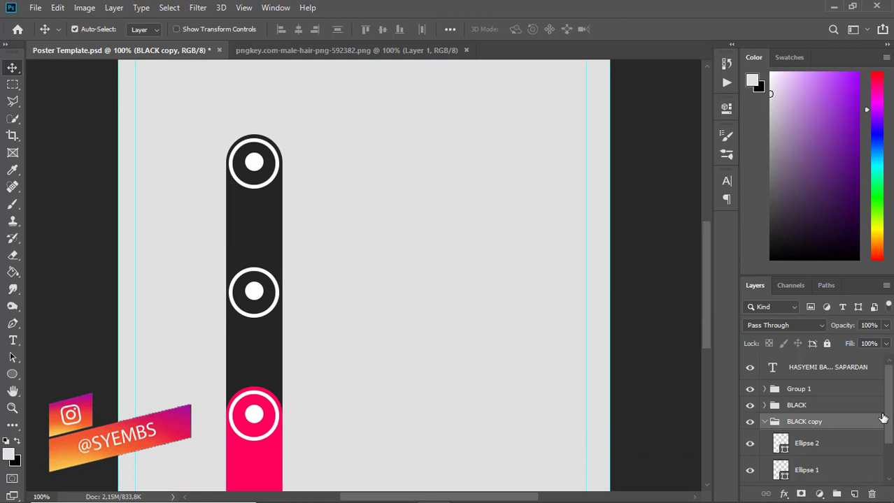
scroll(780, 448, down, 1)
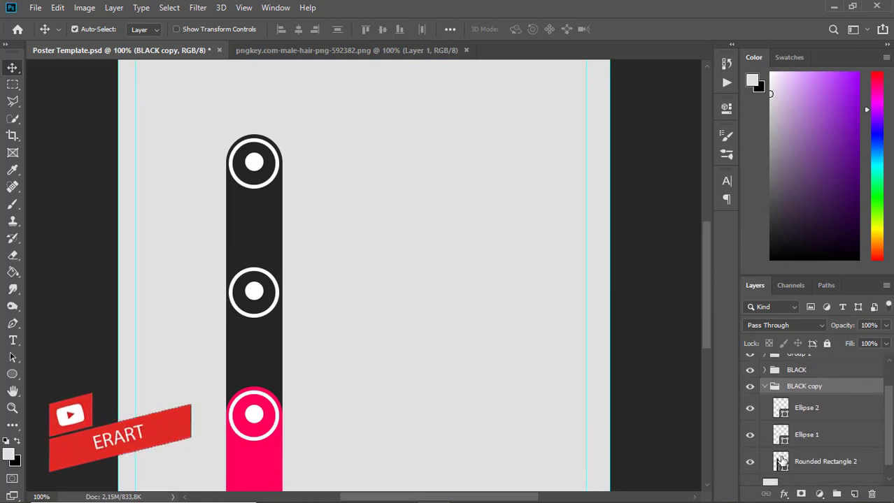
double_click(780, 461)
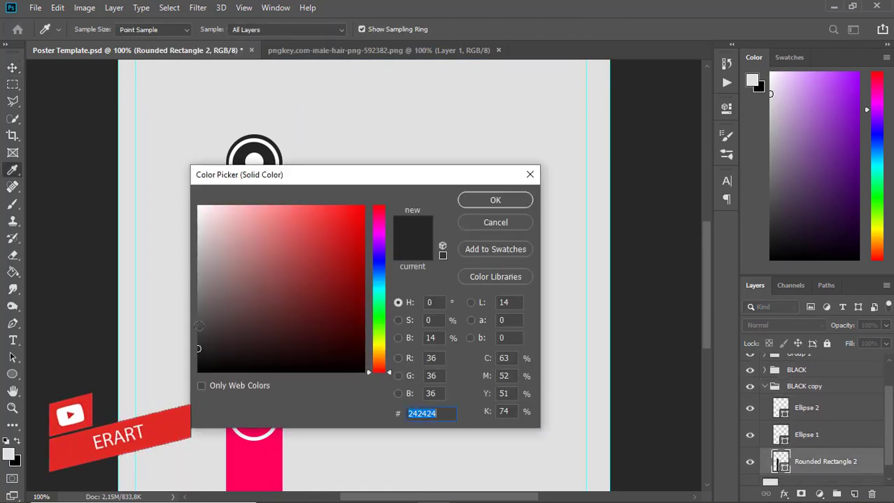
drag(198, 327, 195, 317)
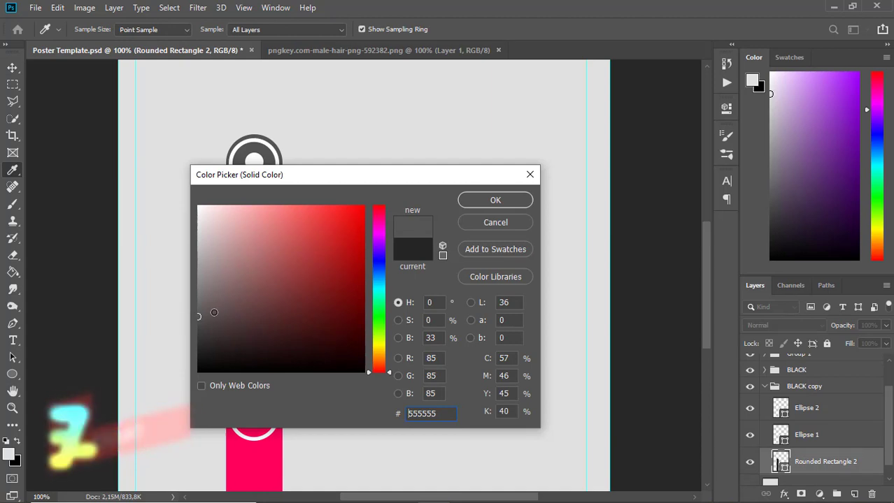
click(473, 199)
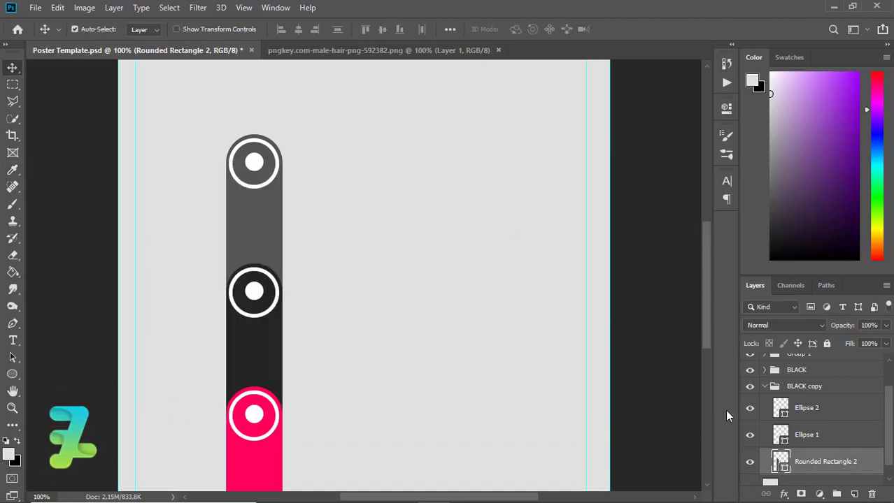
click(767, 389)
Duplicate BLACK copy and rename the new group GREY
key(ctrl+j)
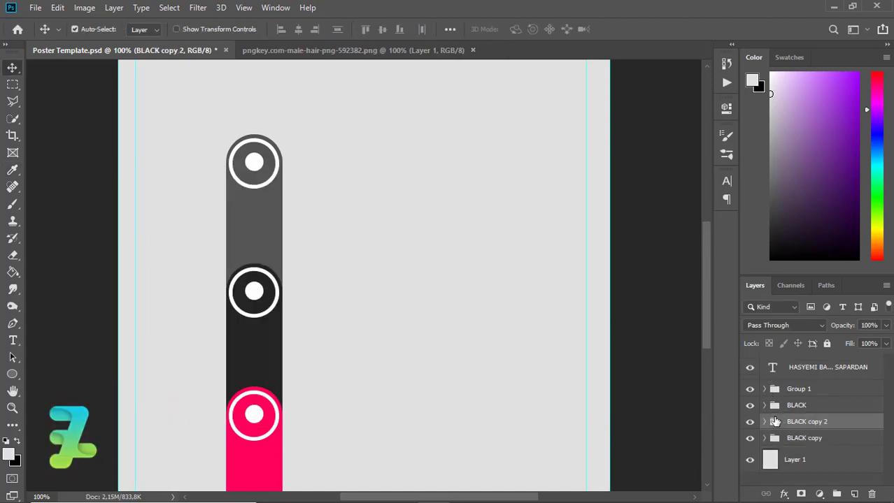
drag(776, 423, 808, 446)
double_click(809, 439)
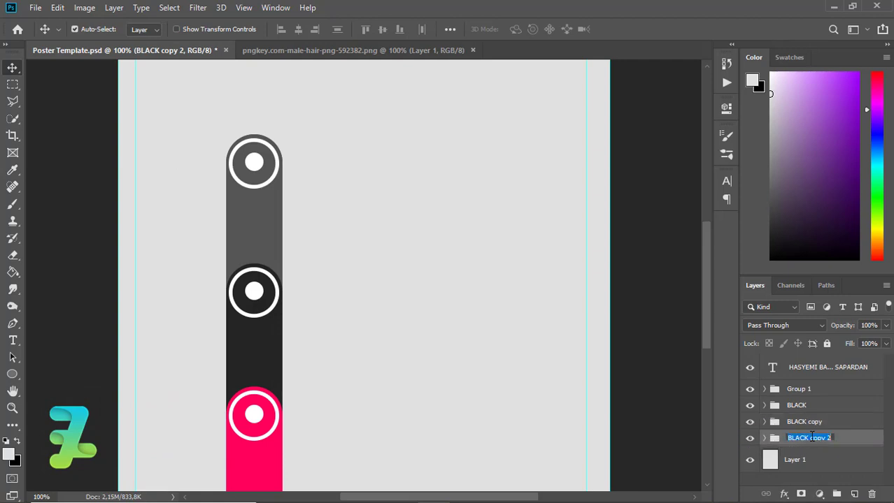
text(GREY)
click(764, 439)
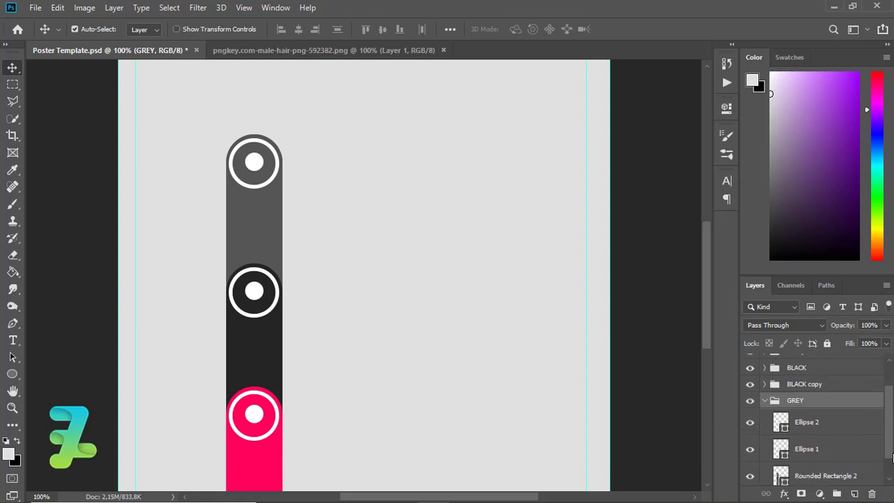
Fill the GREY bar with 7f7f7f and move it up above the other bars
drag(888, 428, 808, 456)
double_click(780, 455)
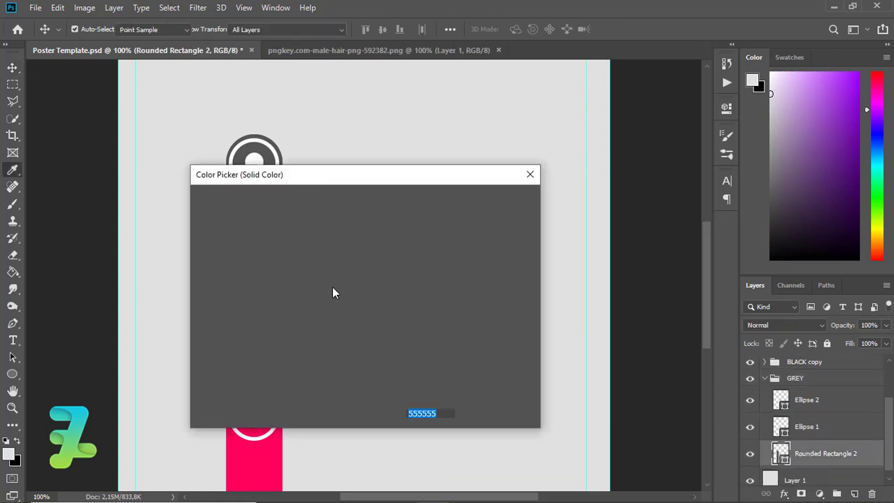
text(8e8e8e)
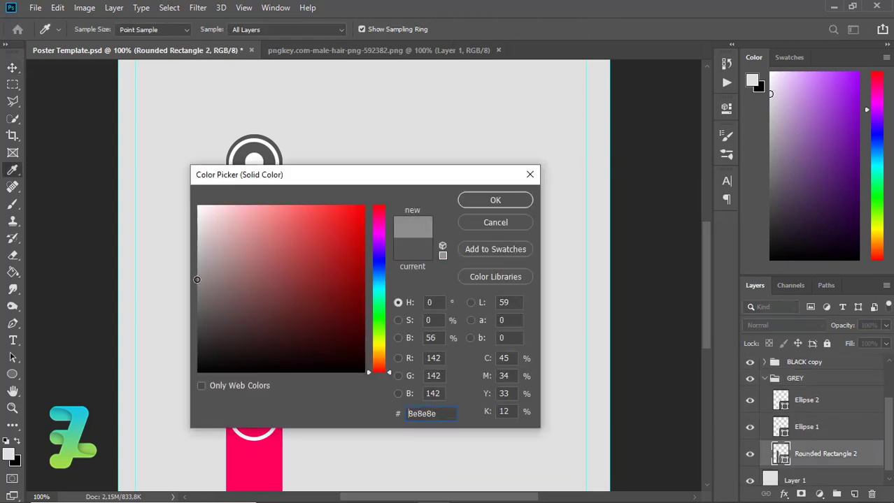
drag(196, 283, 195, 289)
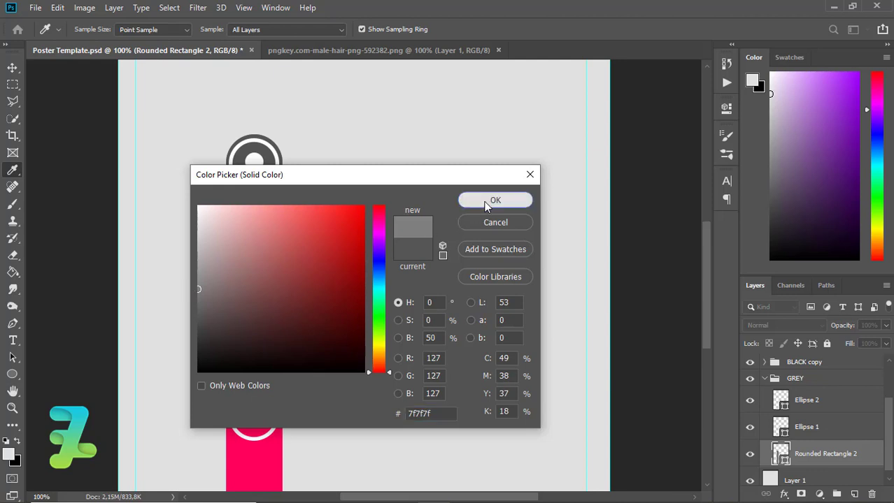
click(493, 201)
click(763, 379)
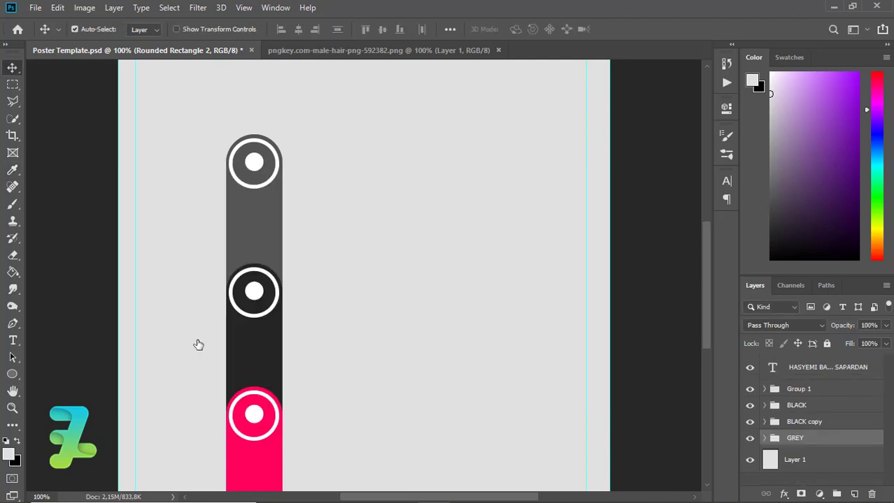
drag(261, 236, 259, 141)
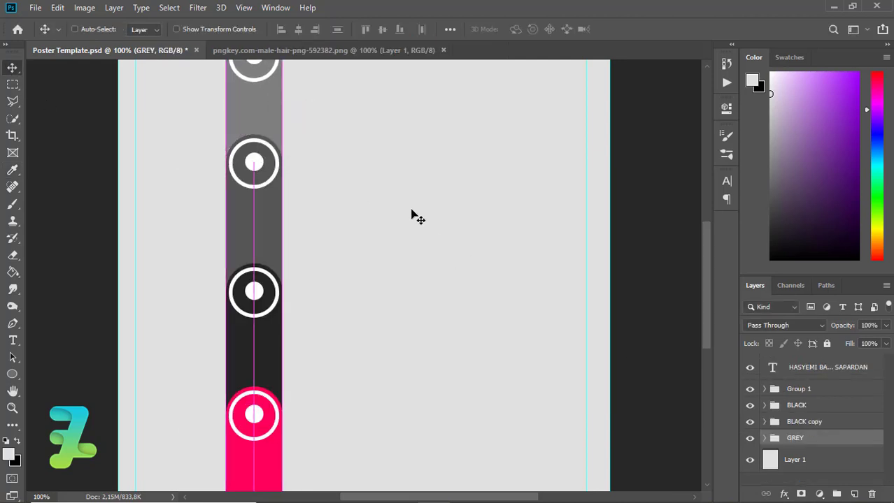
Move the whole bar column down the poster and lower the BLACK bar 0.625 in
key(ctrl+minus)
key(ctrl+minus)
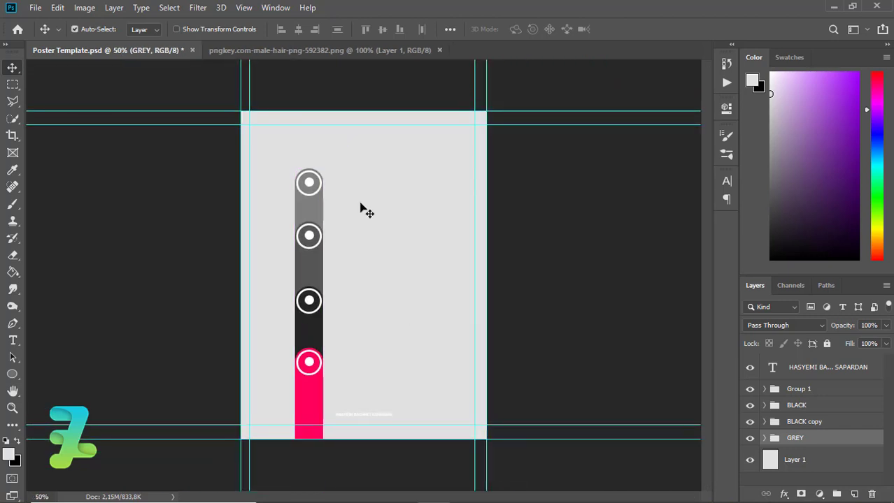
click(786, 392)
shift+click(795, 439)
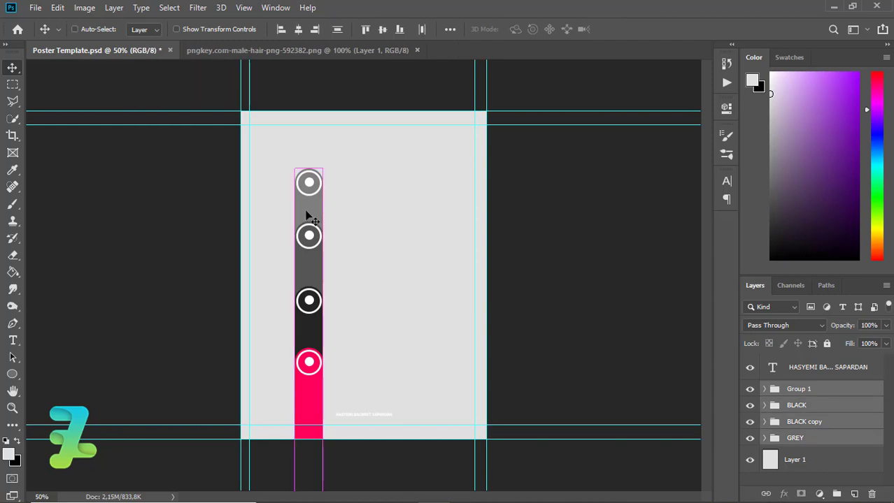
drag(308, 218, 308, 257)
click(776, 407)
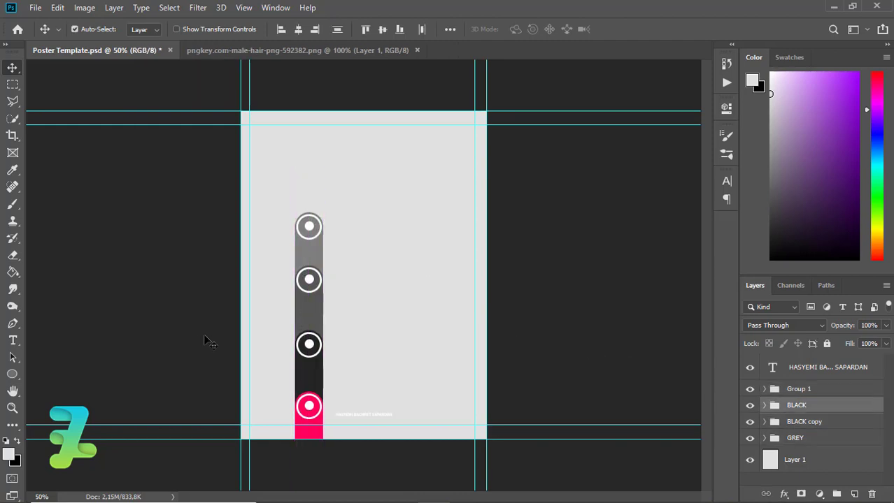
drag(318, 377, 314, 392)
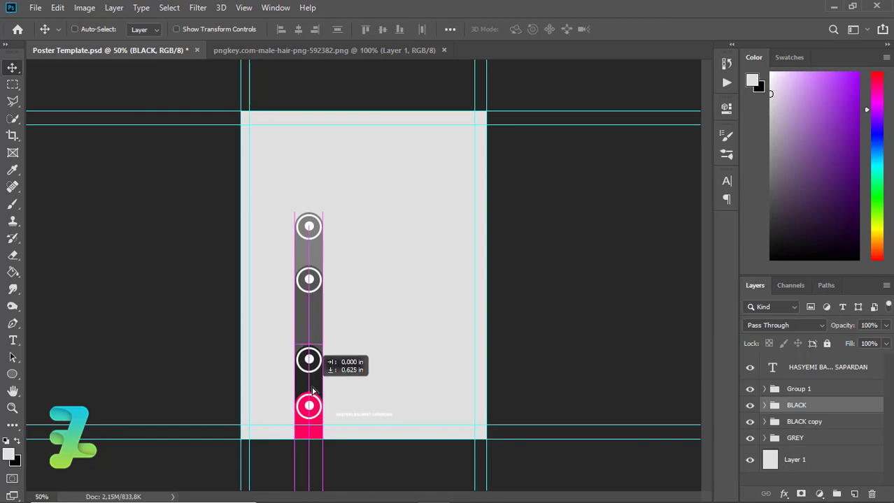
drag(312, 391, 313, 391)
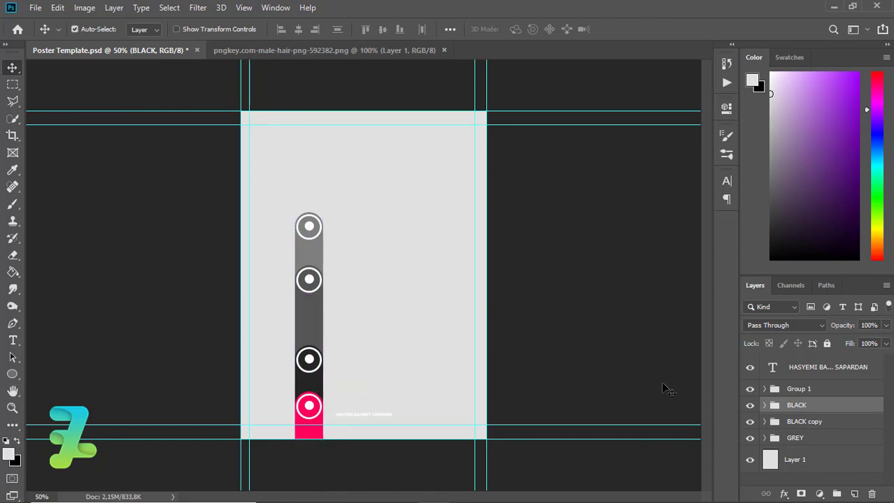
Recolour the BLACK copy bar to 343434
click(765, 422)
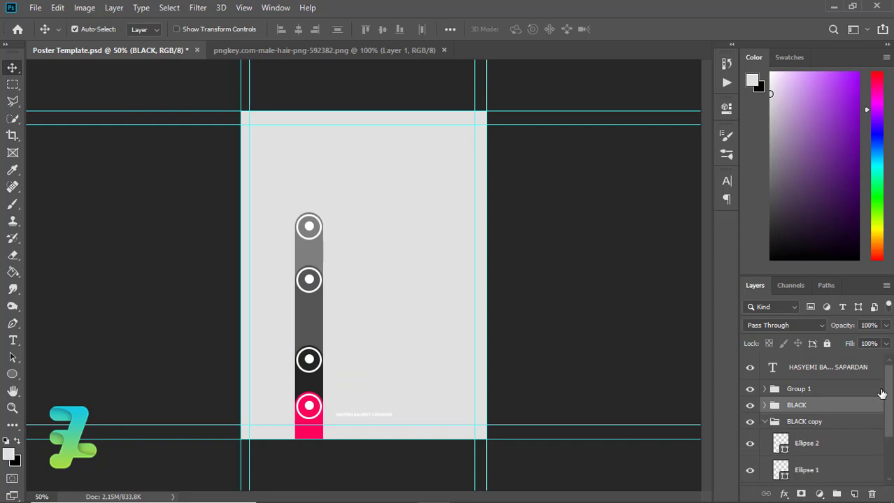
scroll(839, 406, down, 1)
scroll(811, 427, down, 2)
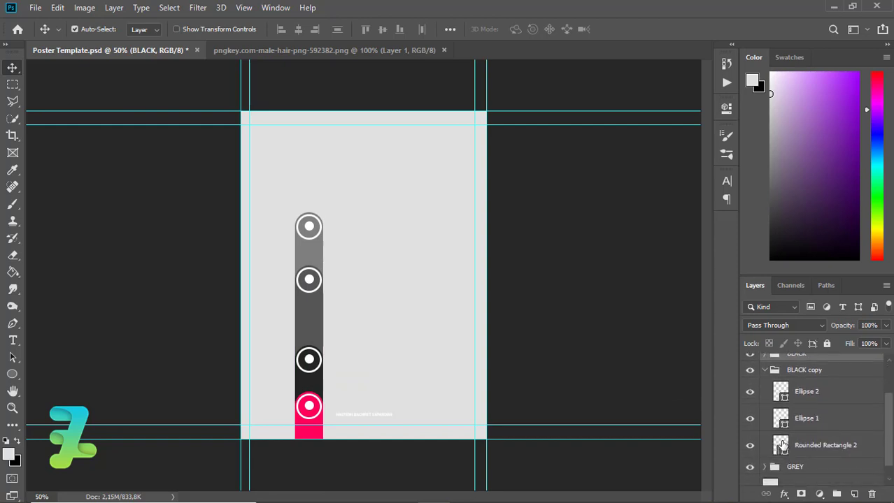
double_click(781, 445)
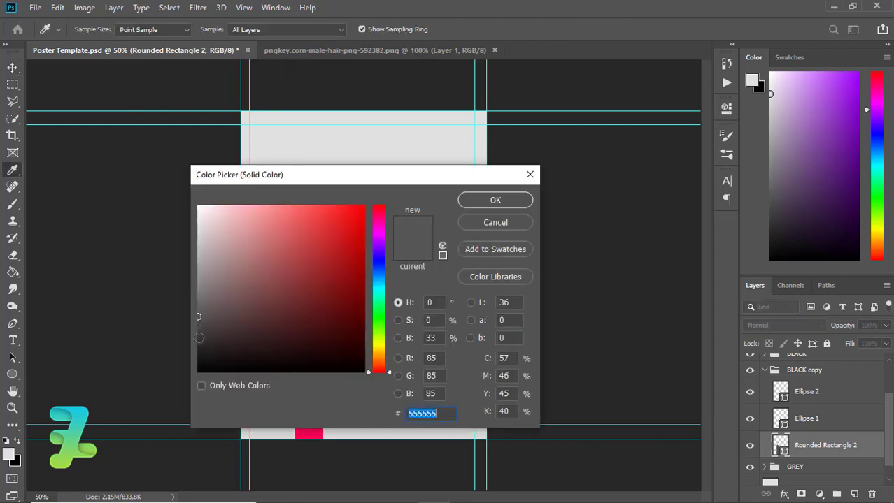
text(343434)
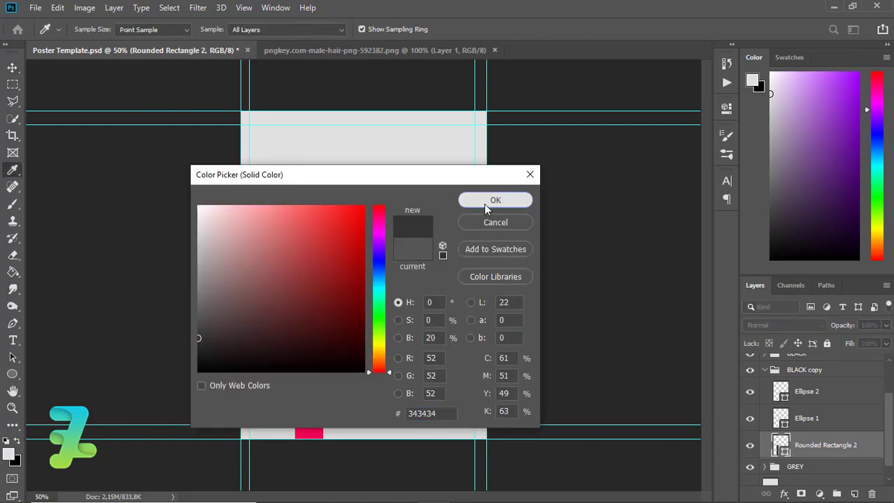
click(484, 202)
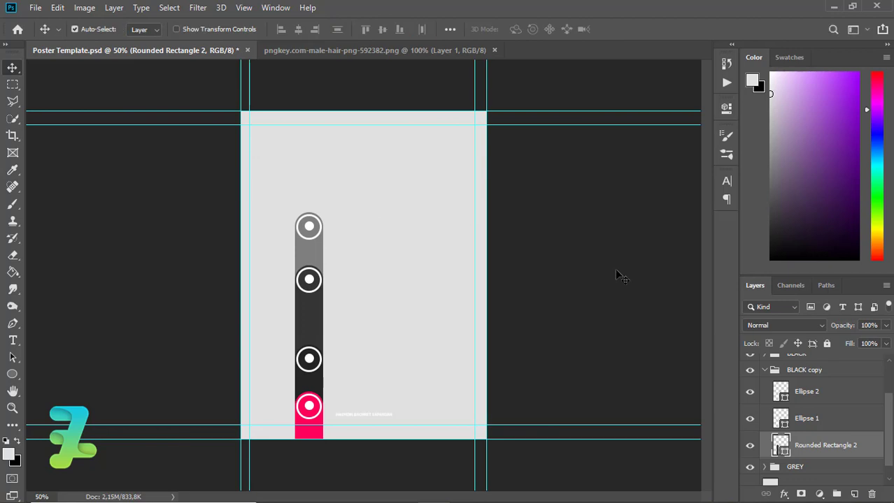
click(764, 369)
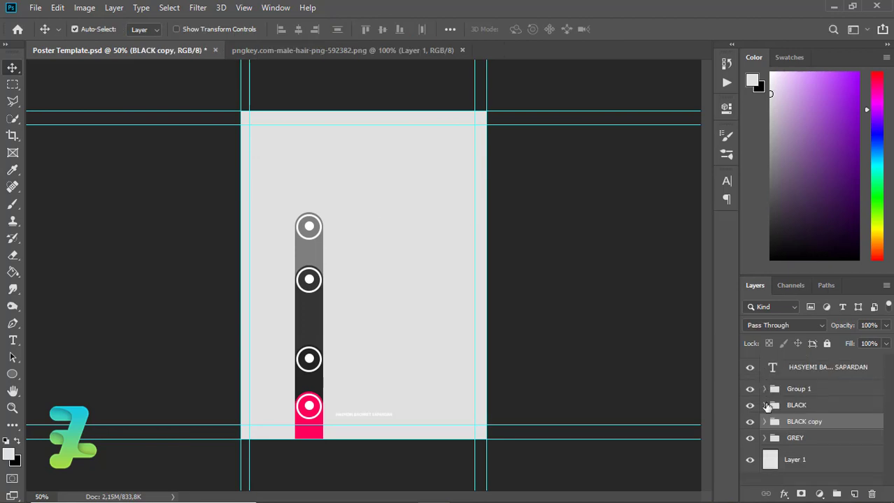
Darken the BLACK group's bar to near-black 151515 and collapse the group
click(764, 405)
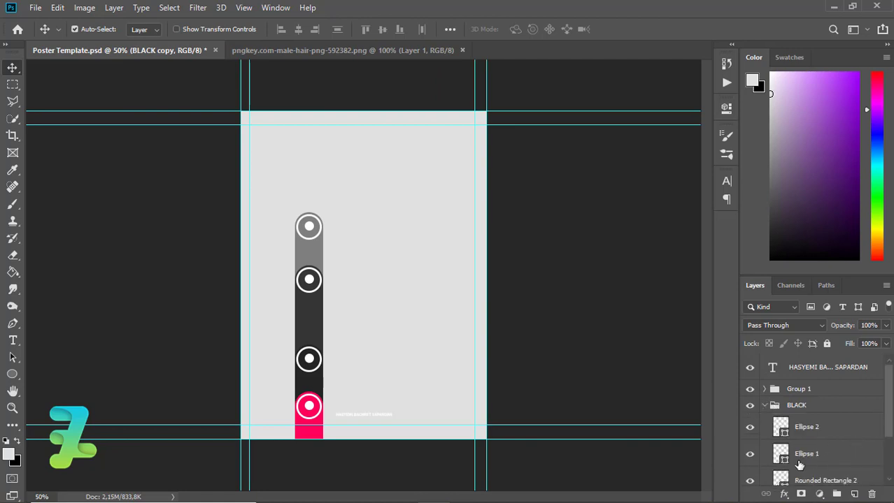
double_click(780, 481)
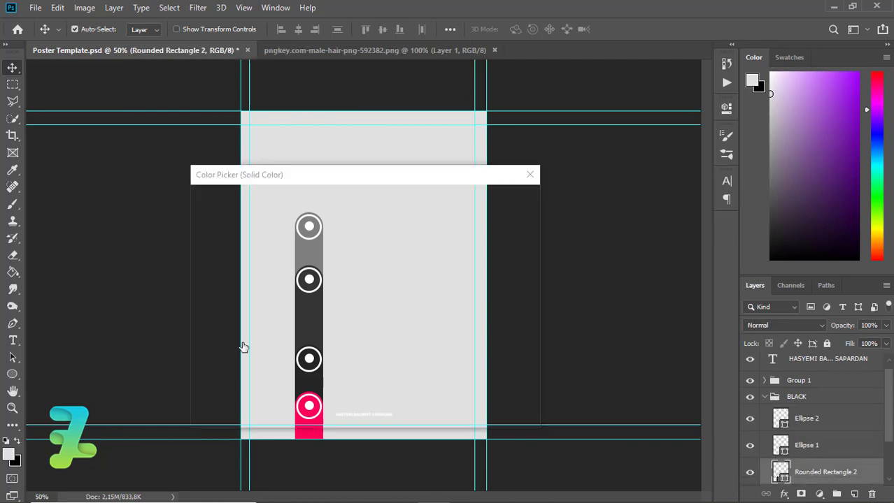
click(197, 357)
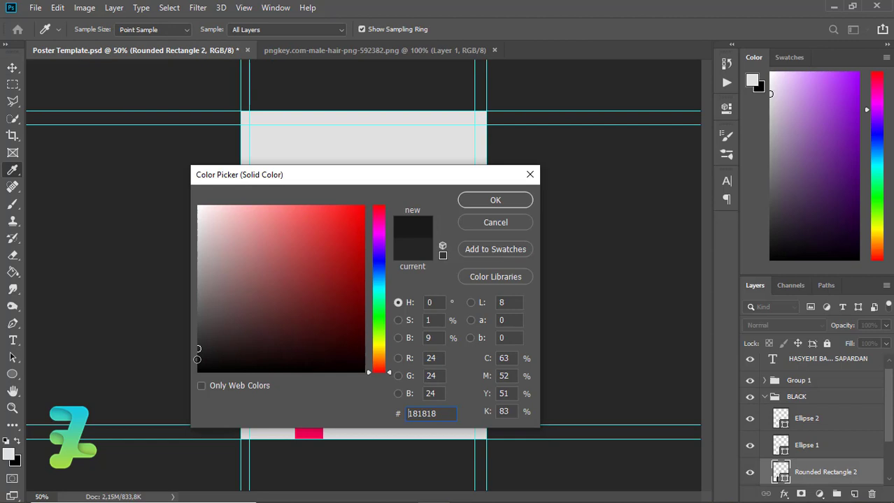
click(510, 200)
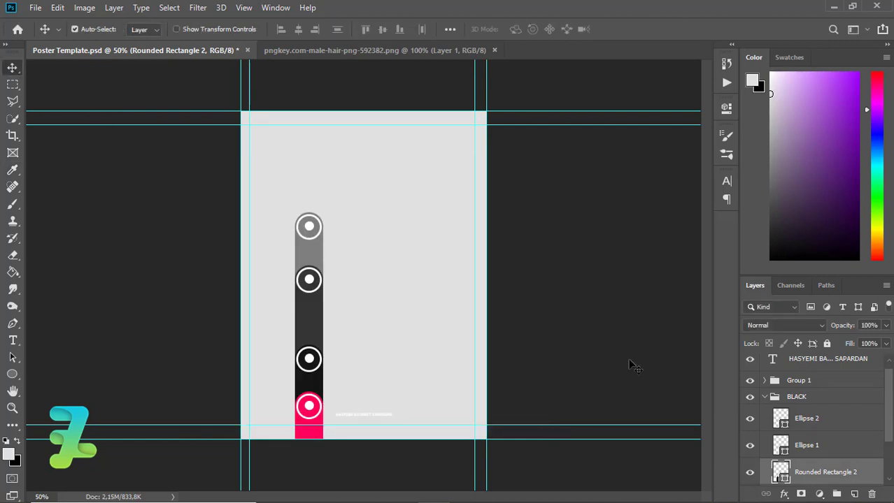
click(767, 398)
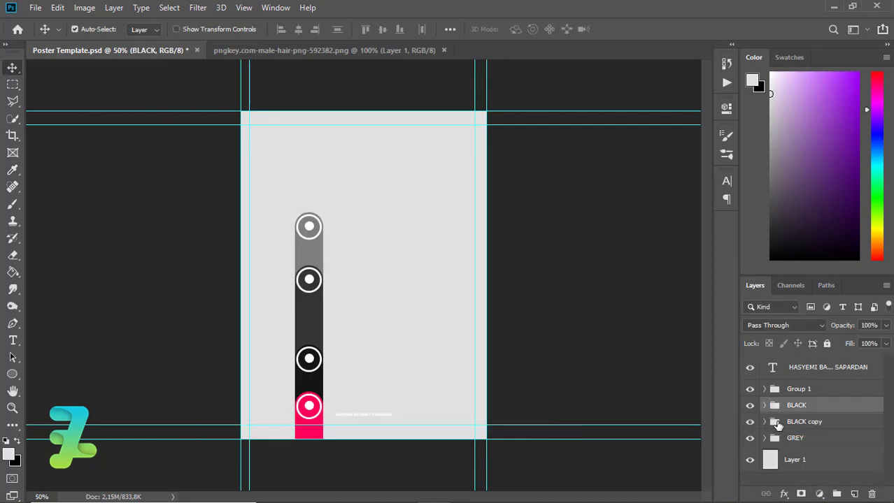
Move the BLACK copy bar lower on the poster
click(772, 428)
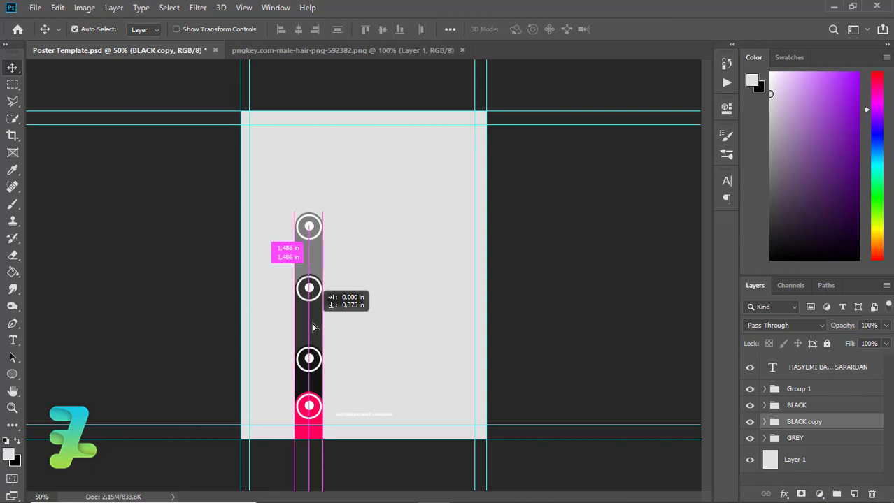
drag(311, 314, 313, 336)
click(764, 421)
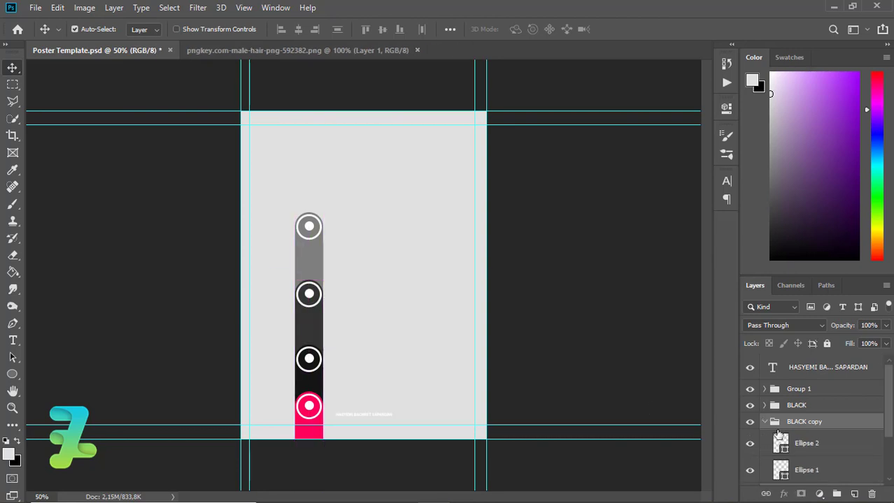
click(764, 422)
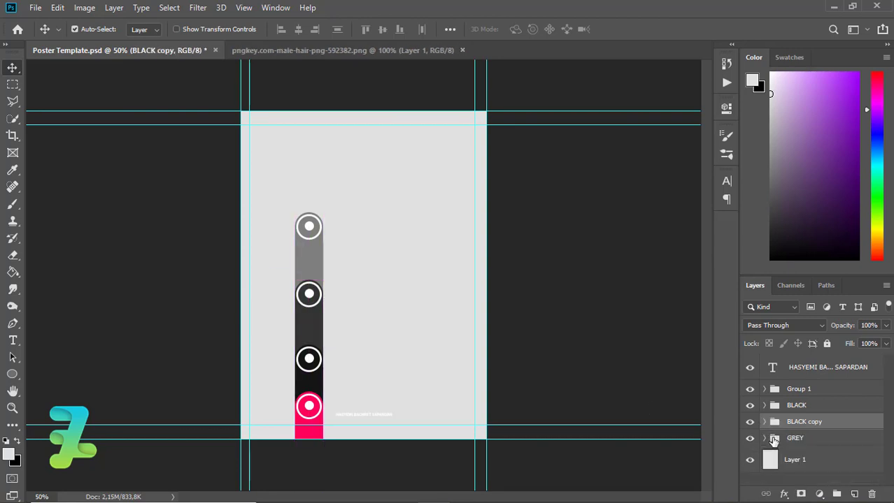
Raise the GREY bar slightly and darken its fill to 5c5c5c
click(774, 439)
mouse_move(309, 233)
mouse_down()
mouse_move(310, 253)
mouse_move(308, 244)
mouse_up()
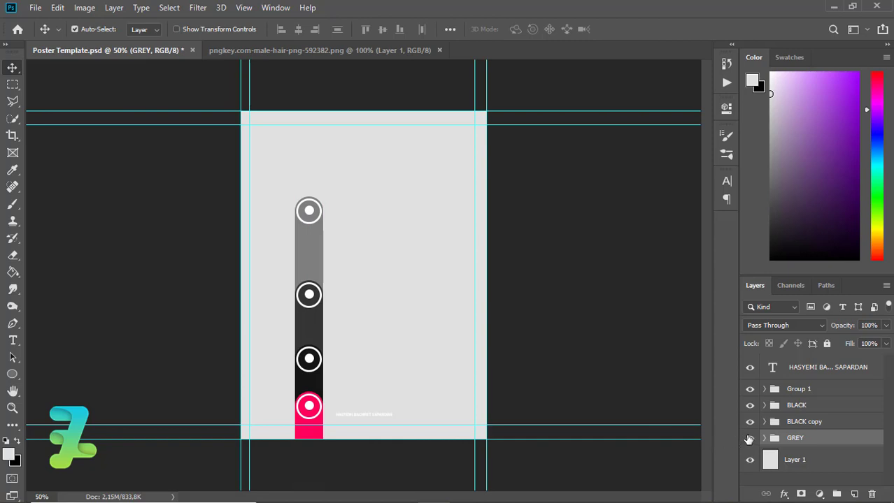
click(764, 438)
drag(888, 413, 890, 442)
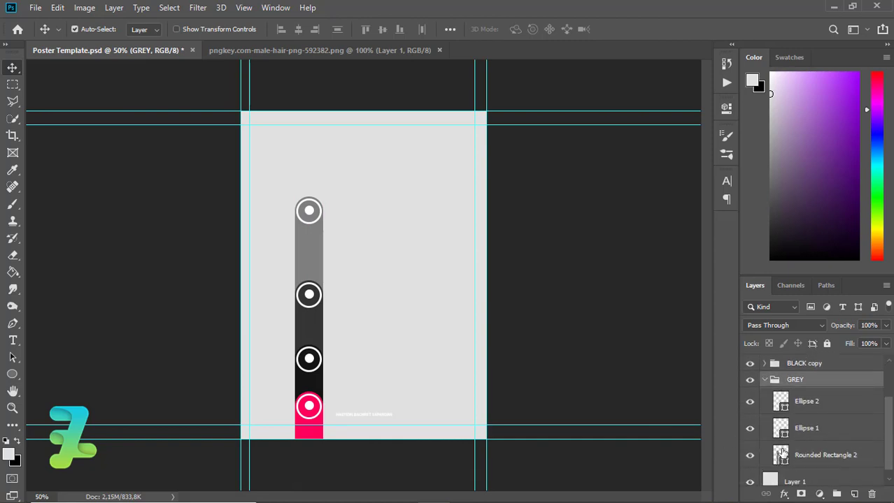
double_click(781, 455)
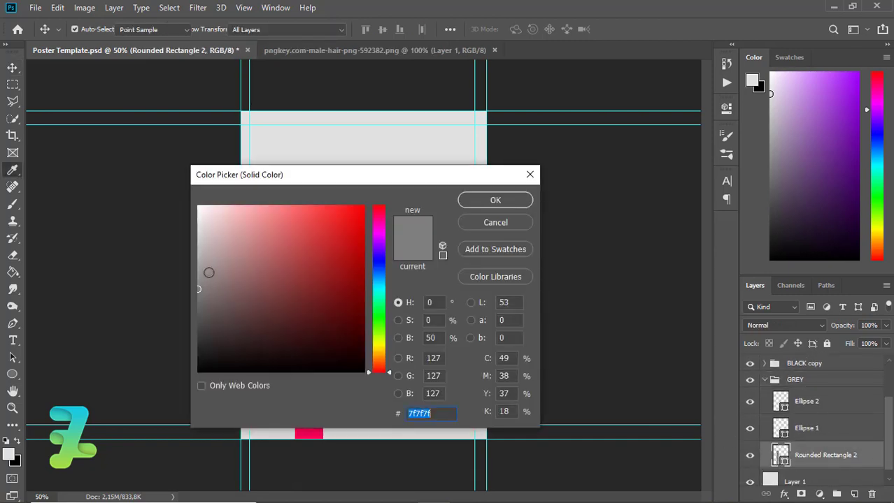
text(5c5c5c)
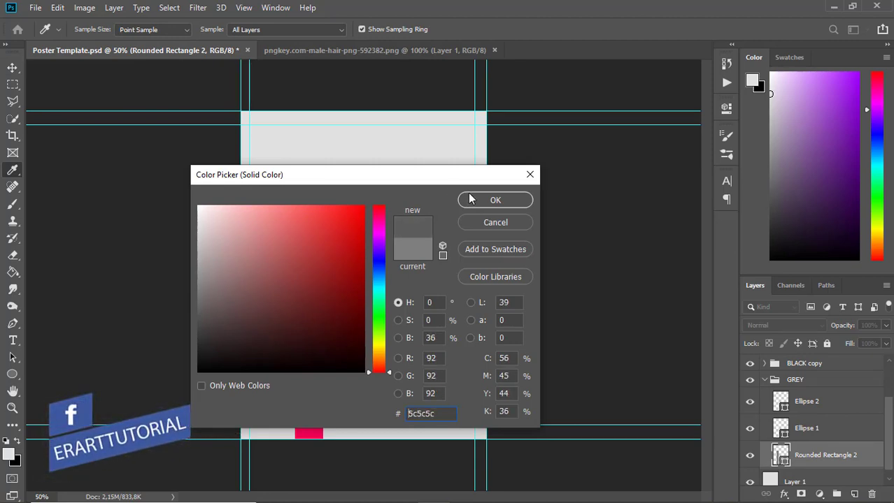
key(Return)
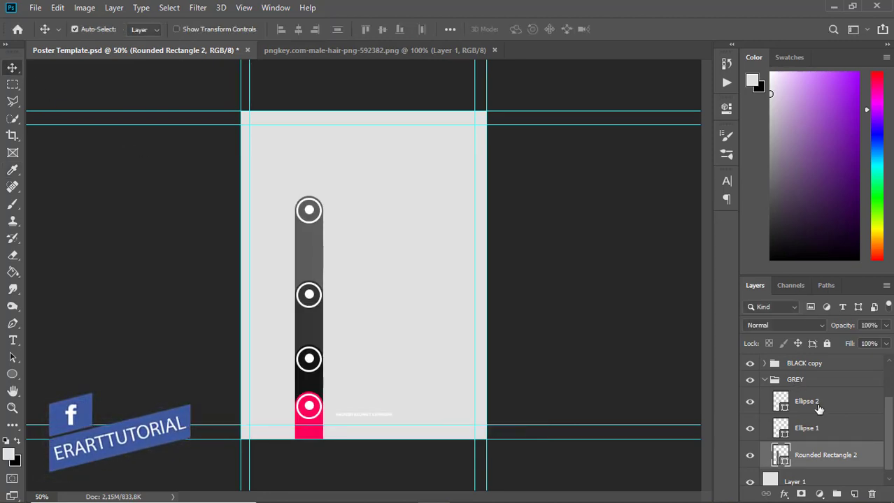
Duplicate the GREY group below it and rename the copy WHITE
click(794, 379)
key(ctrl+j)
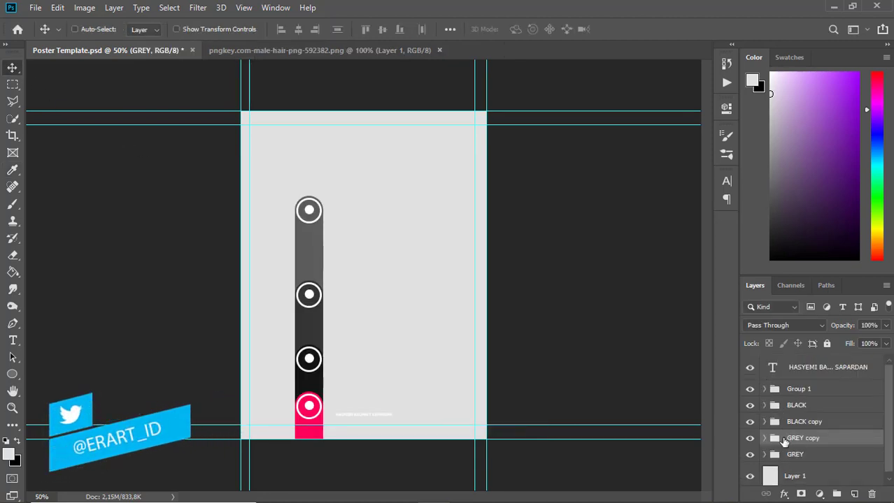
drag(783, 441, 790, 456)
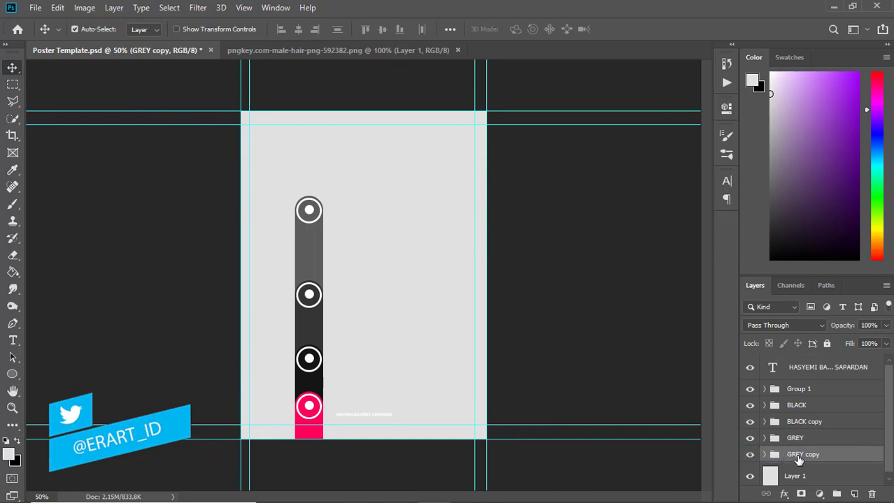
double_click(798, 455)
text(WHITE)
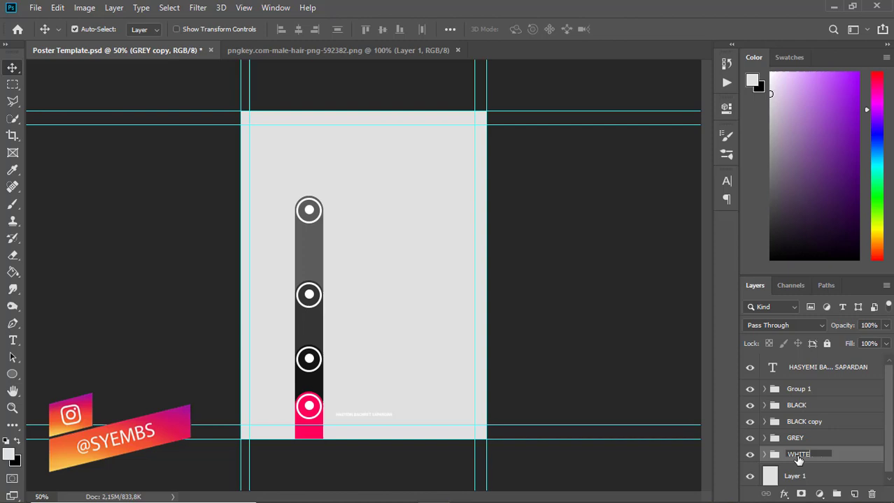
key(Return)
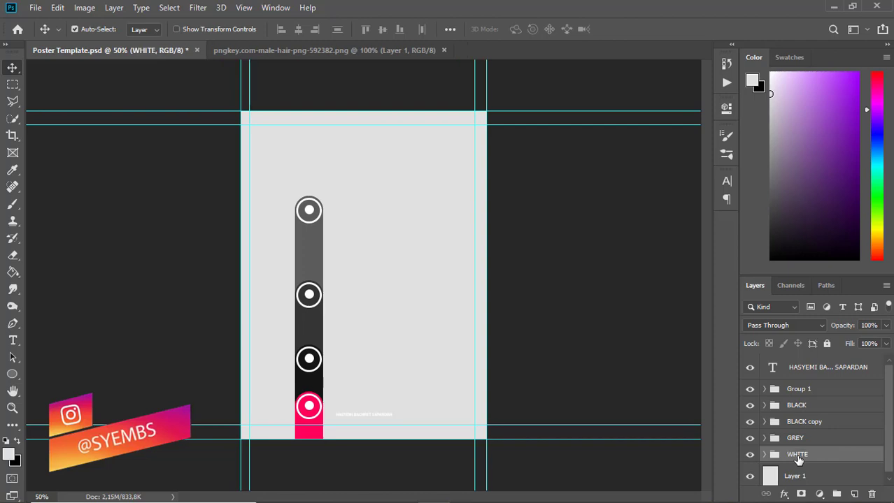
Raise the WHITE bar to the poster's top edge and pick pale grey e7e7e7
click(764, 456)
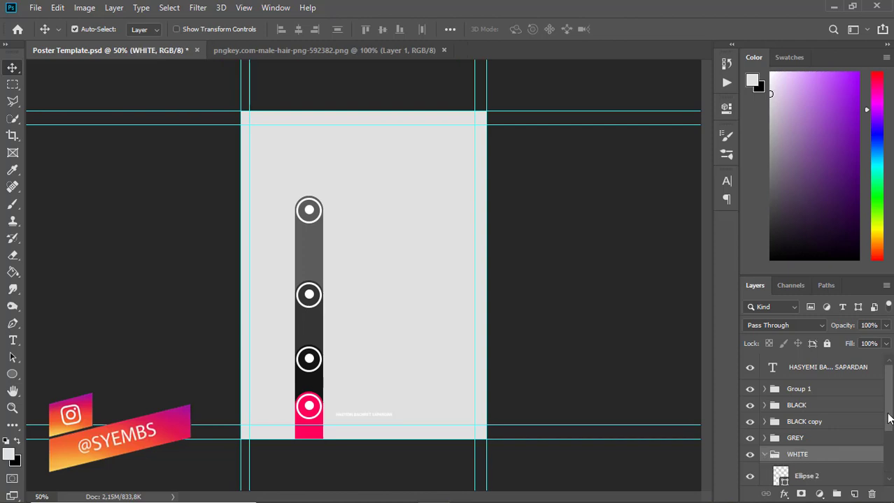
scroll(840, 420, down, 2)
click(764, 418)
drag(308, 252, 307, 139)
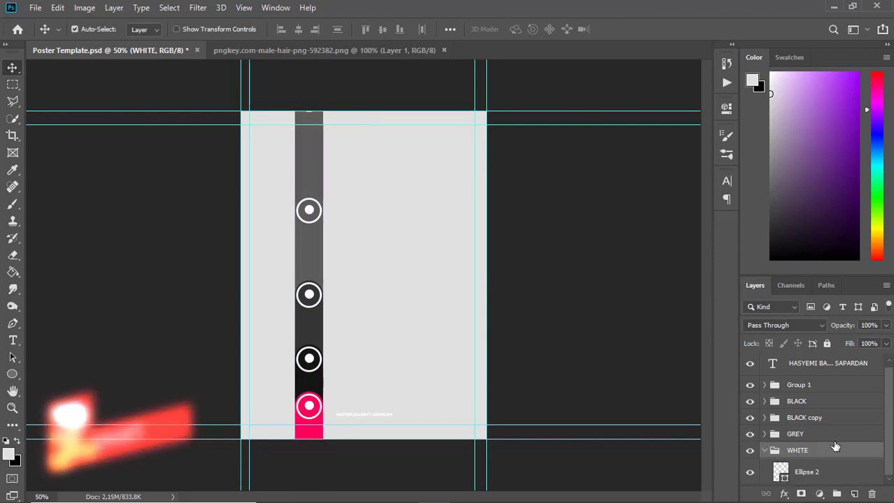
click(764, 450)
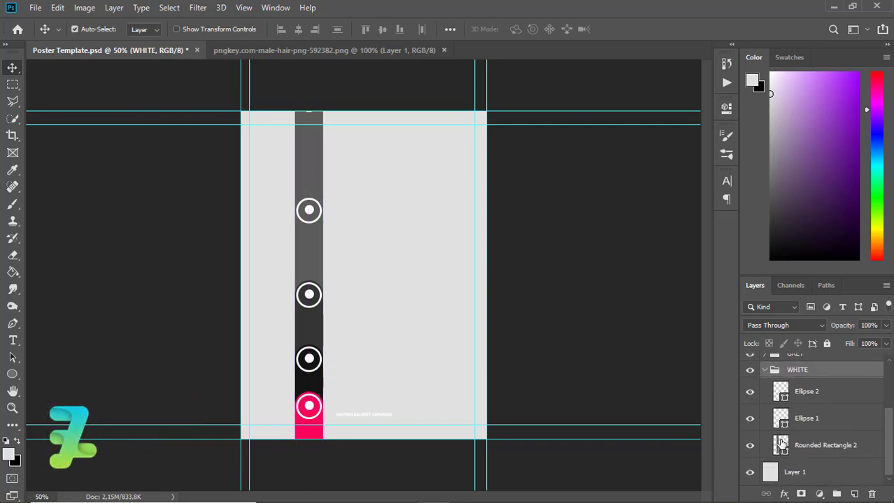
double_click(780, 445)
mouse_move(200, 264)
mouse_down()
mouse_move(187, 248)
mouse_move(187, 221)
mouse_up()
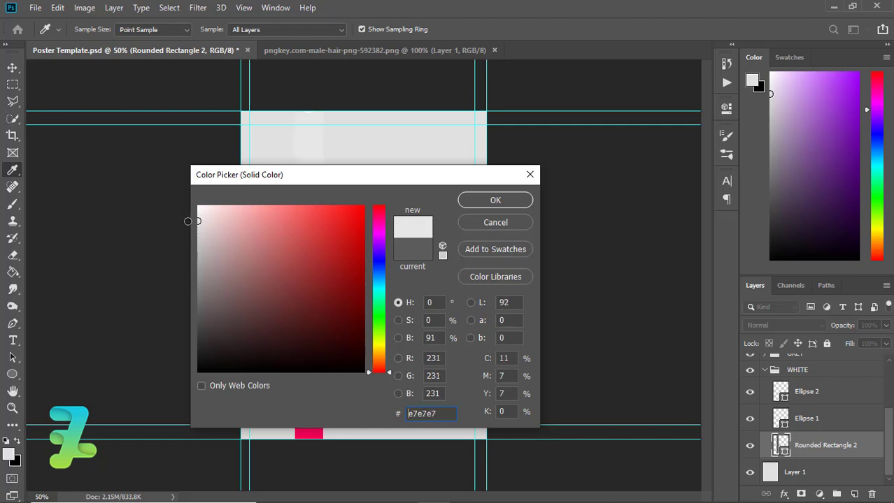
Apply the pale WHITE bar colour and paint-bucket fill Layer 1's background with mid grey
click(492, 201)
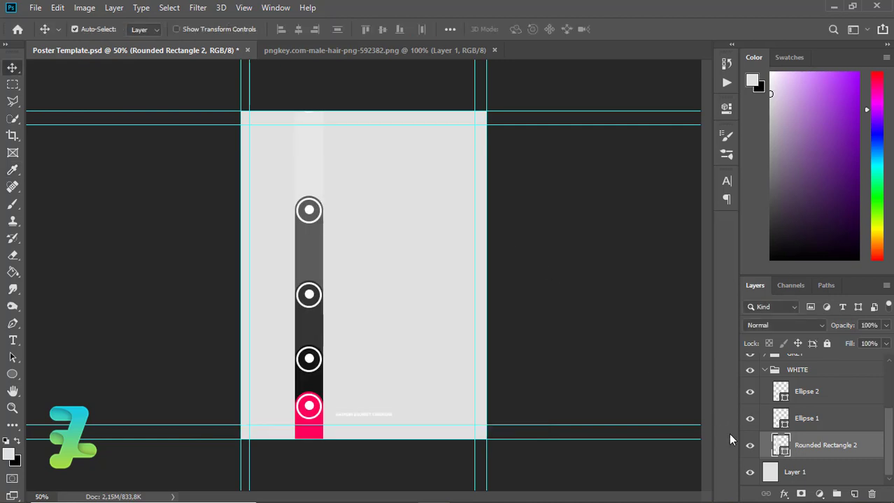
click(334, 373)
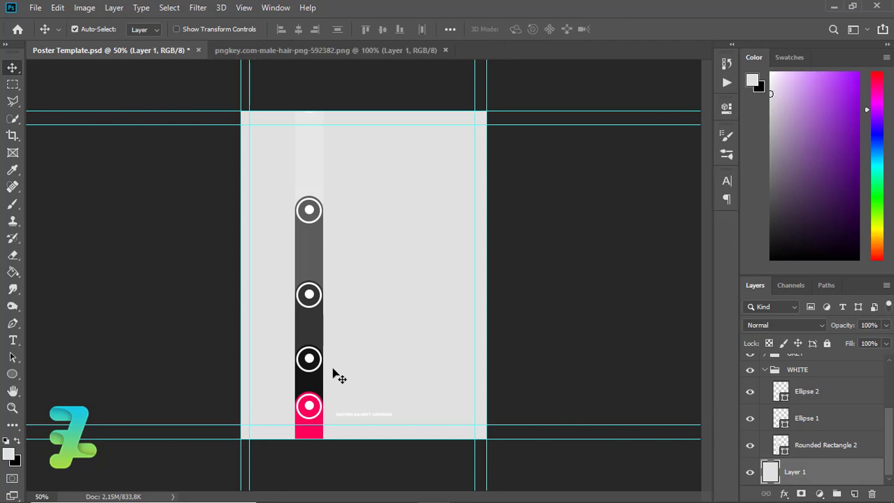
click(9, 456)
drag(200, 270, 196, 260)
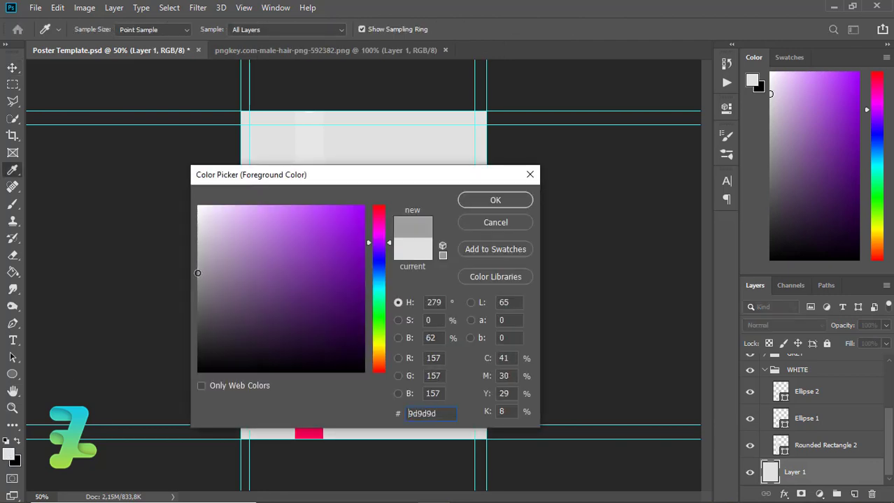
click(467, 207)
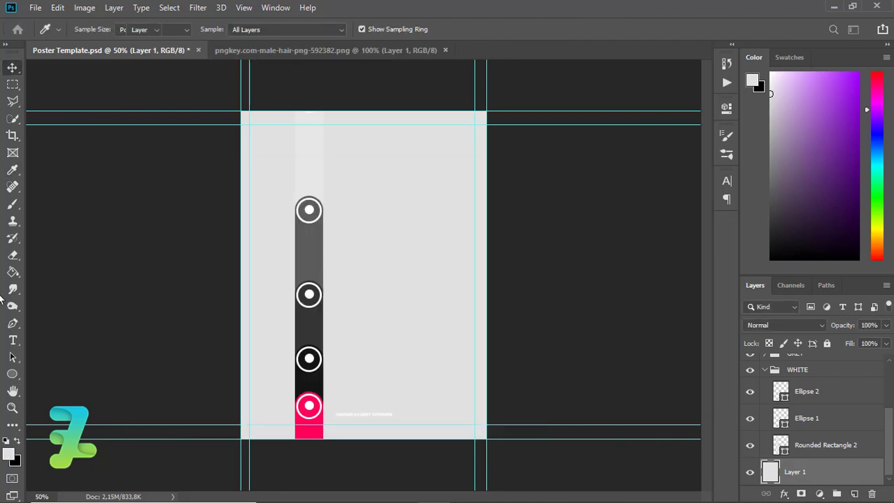
key(g)
click(271, 232)
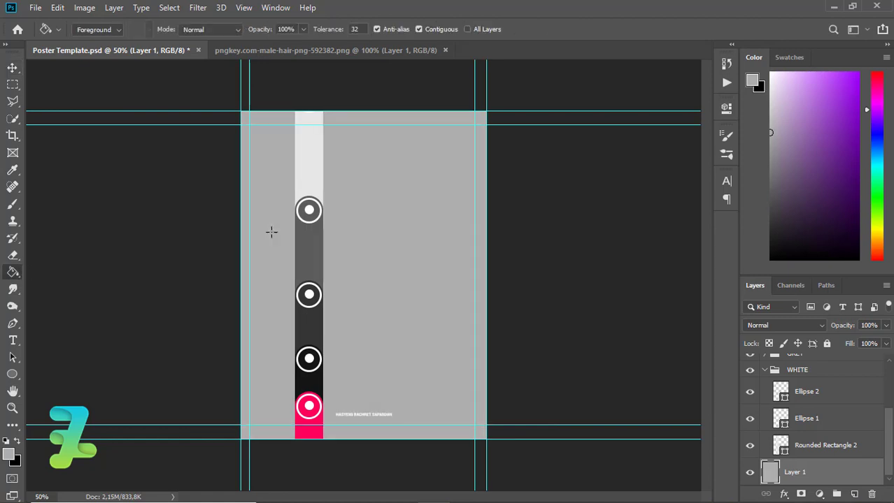
Refill the poster background with the lighter grey c5c4c5
click(8, 454)
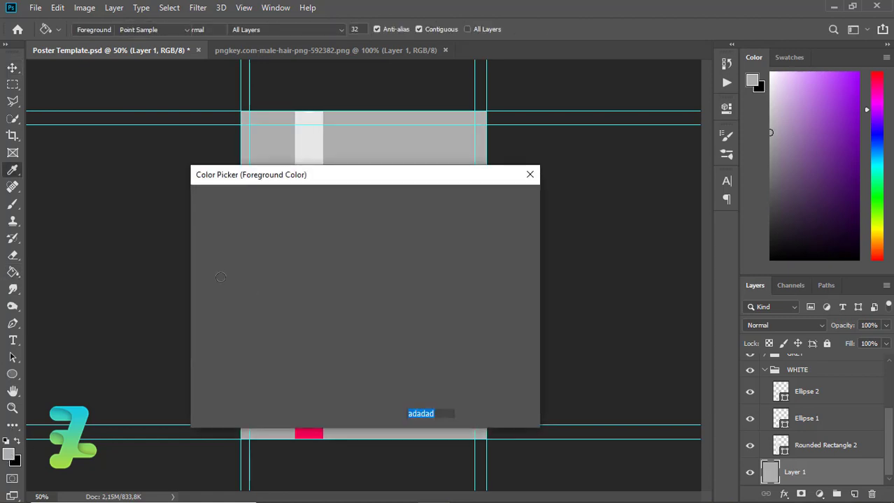
click(198, 239)
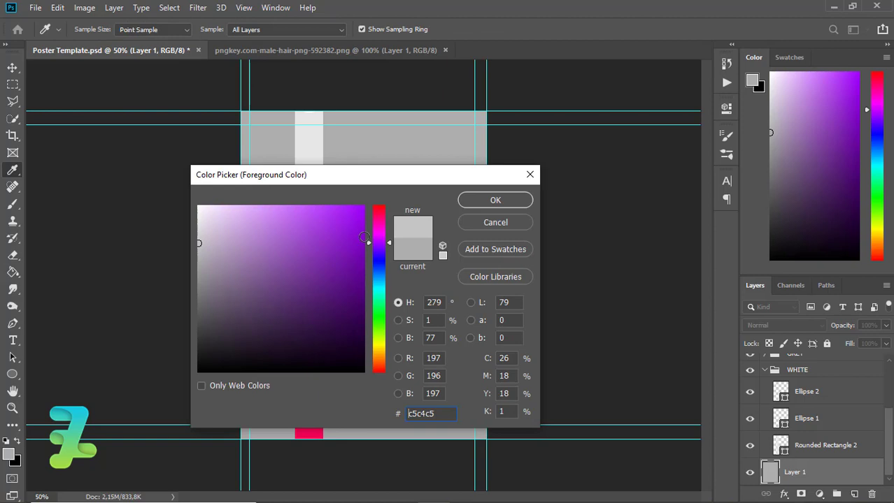
click(479, 201)
click(435, 196)
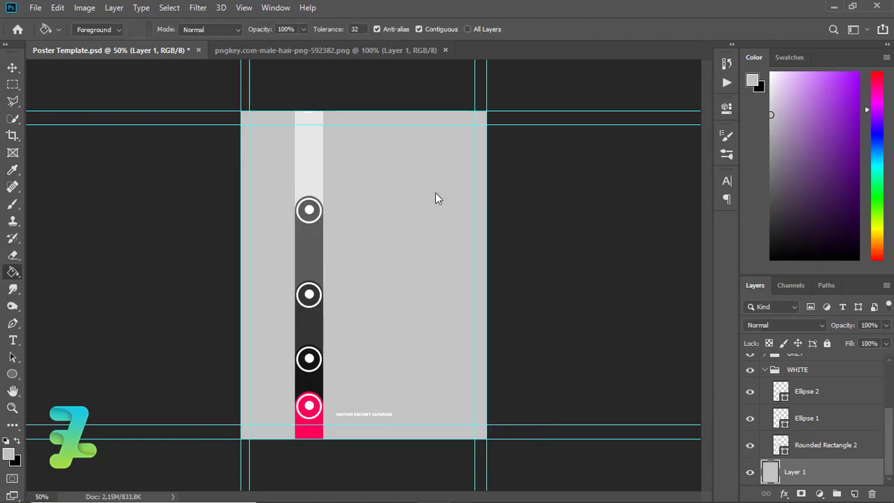
Rename the pink bar group PINK
click(762, 371)
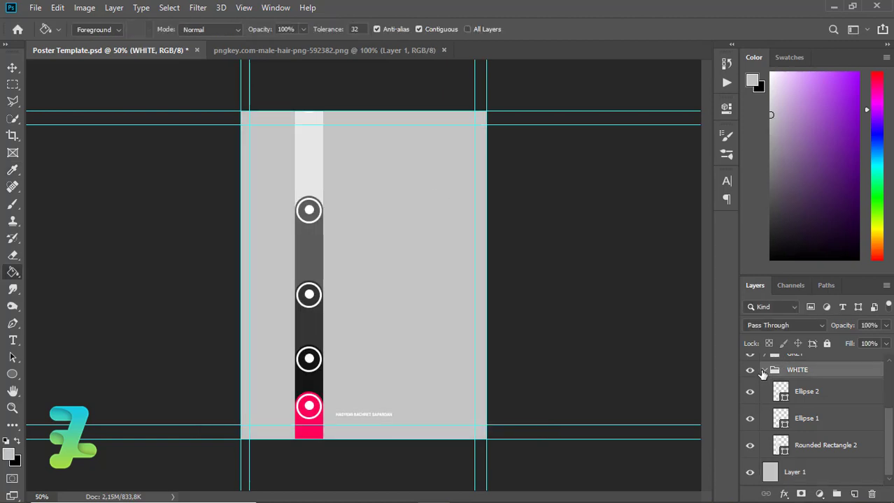
click(764, 370)
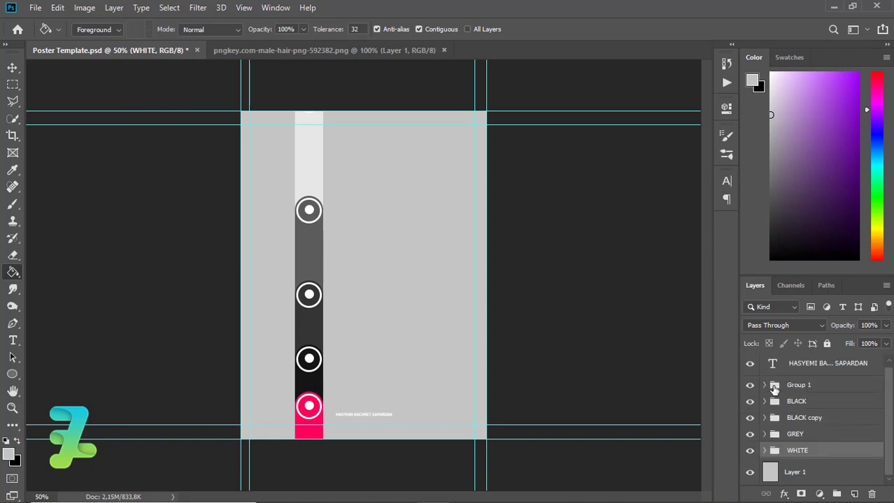
click(750, 386)
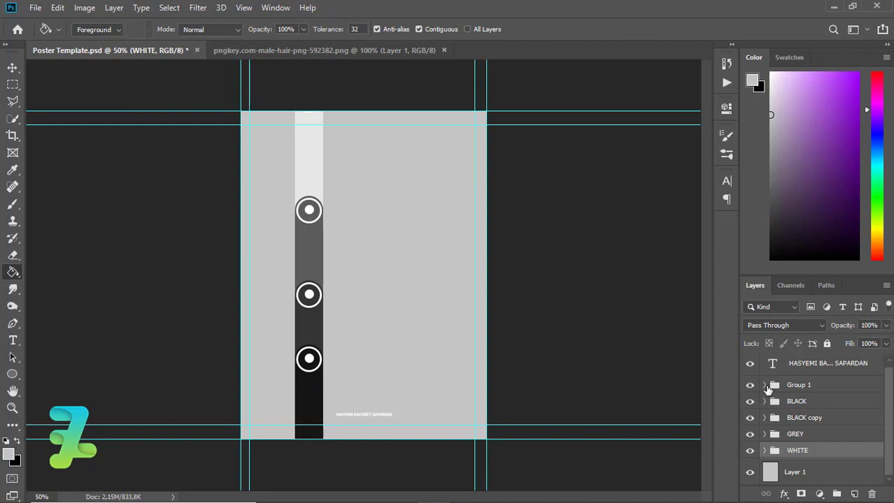
double_click(797, 385)
text(PINK)
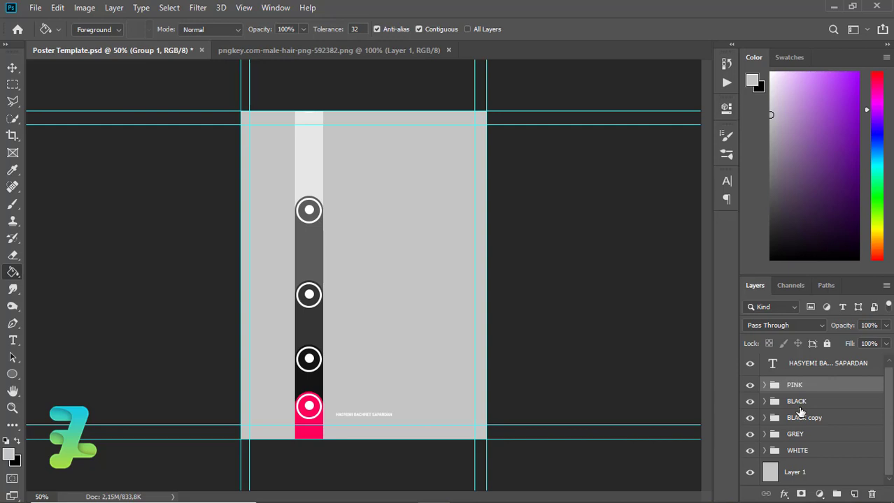
key(Return)
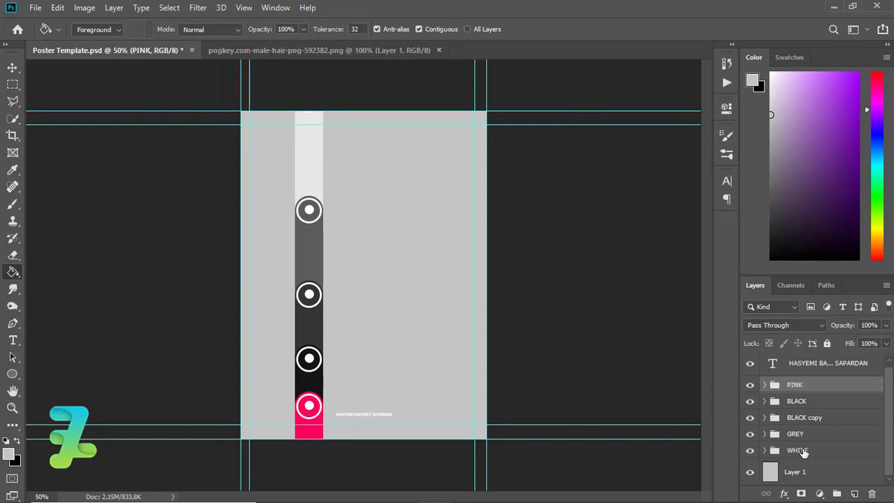
Group the five bar groups PINK through WHITE into Group 1 and duplicate it
shift+click(804, 451)
key(ctrl+g)
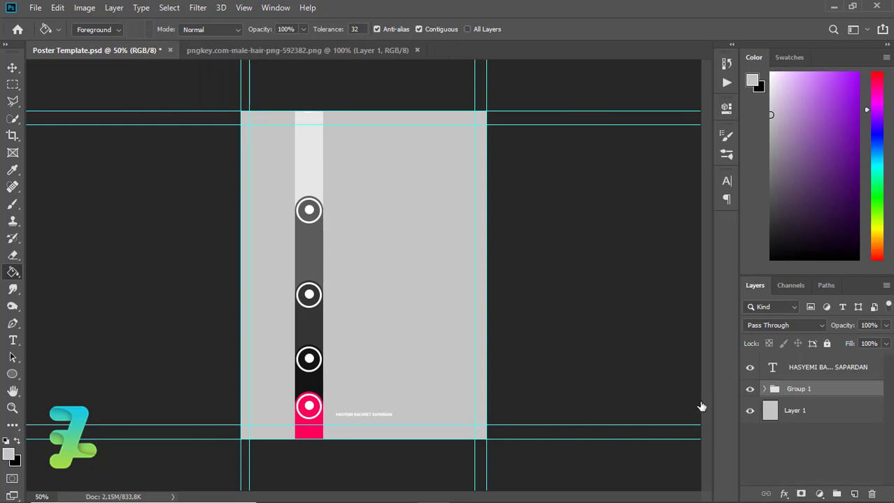
key(ctrl+j)
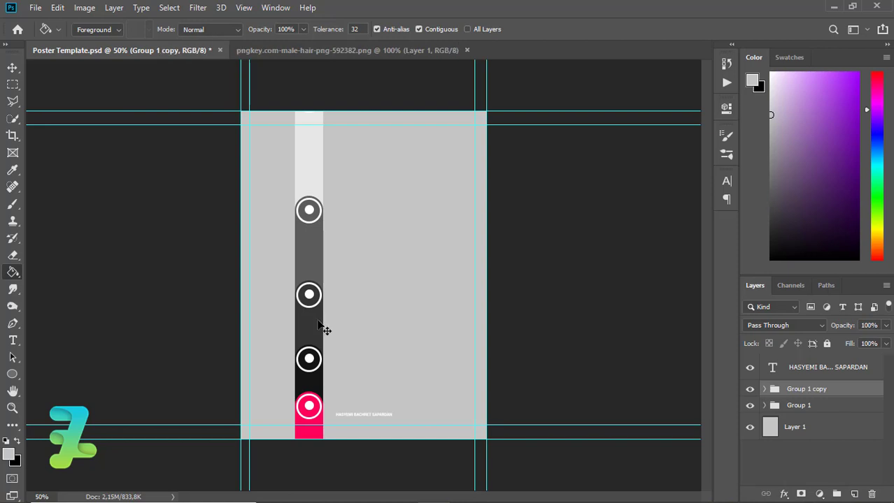
Undo a stray bar move and place the duplicated column just right of the original
drag(309, 326, 327, 326)
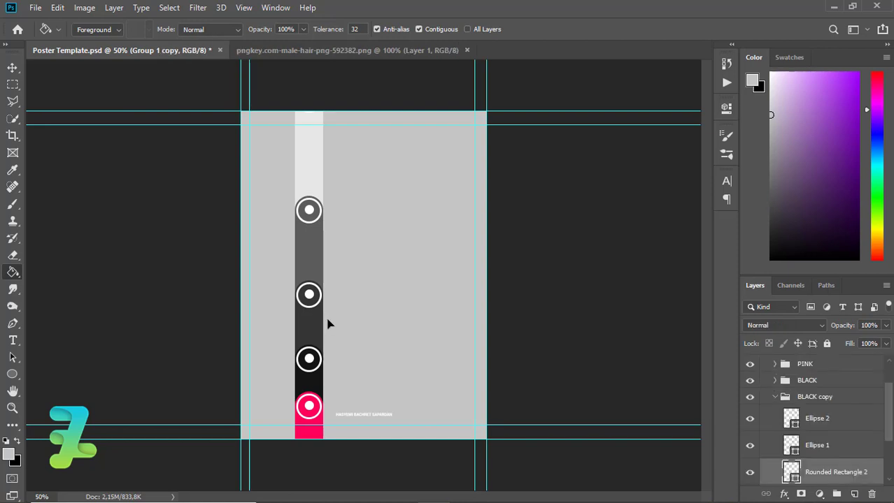
key(ctrl+z)
click(774, 397)
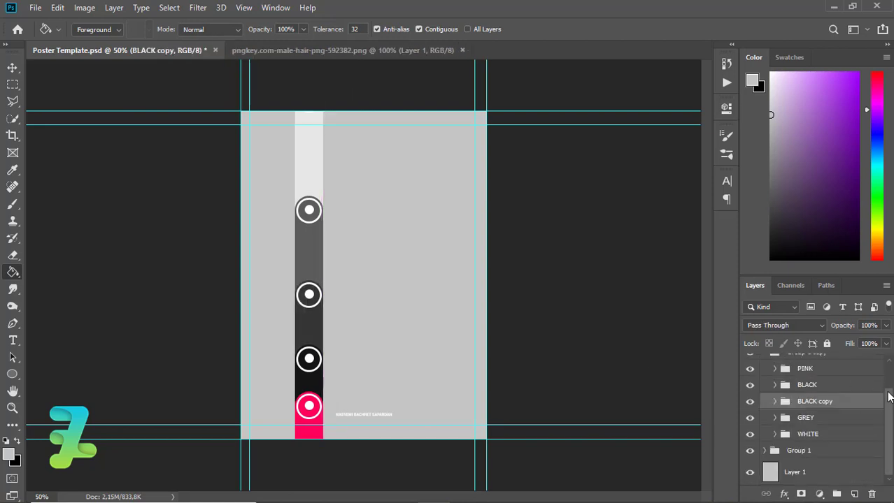
scroll(781, 387, up, 2)
click(765, 385)
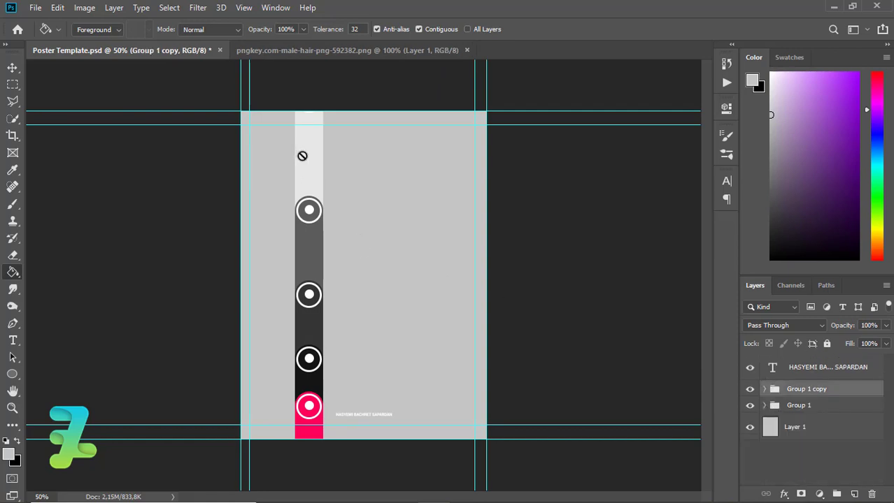
click(13, 68)
drag(309, 153, 341, 153)
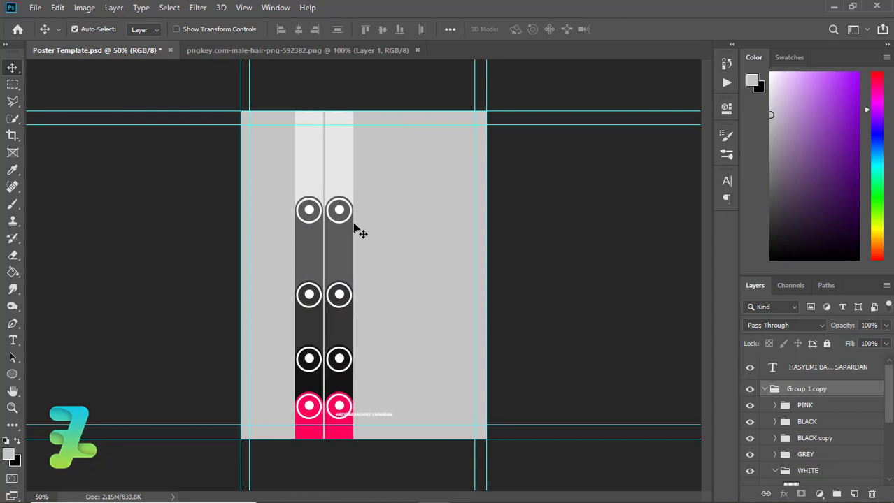
key(Right)
key(Right)
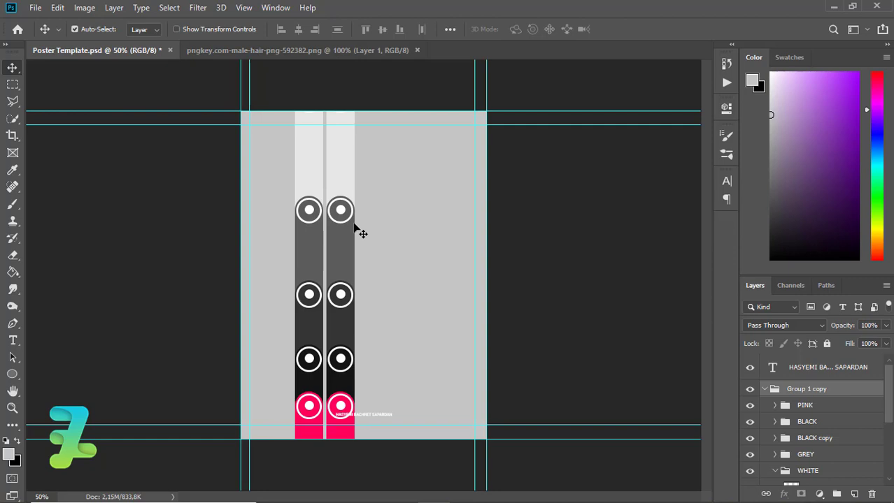
click(764, 389)
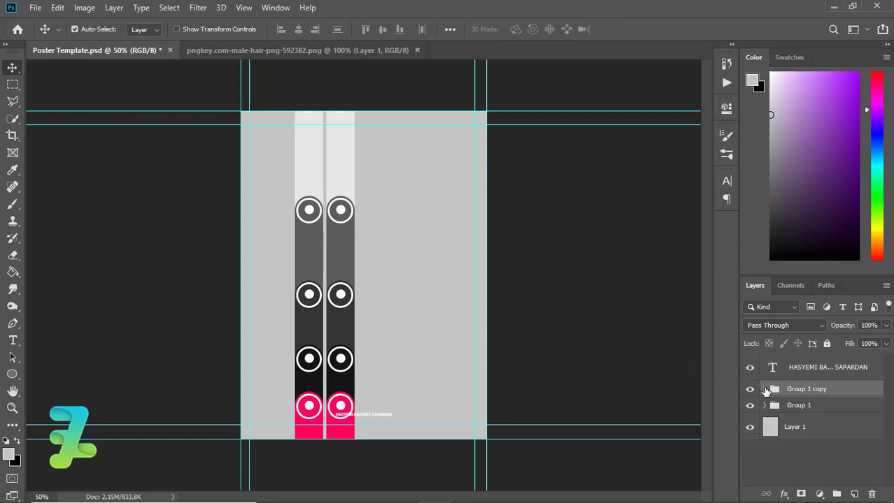
Copy the bar column rightward into further columns, evenly spaced 0.139 in apart
key(ctrl+j)
key(ctrl)
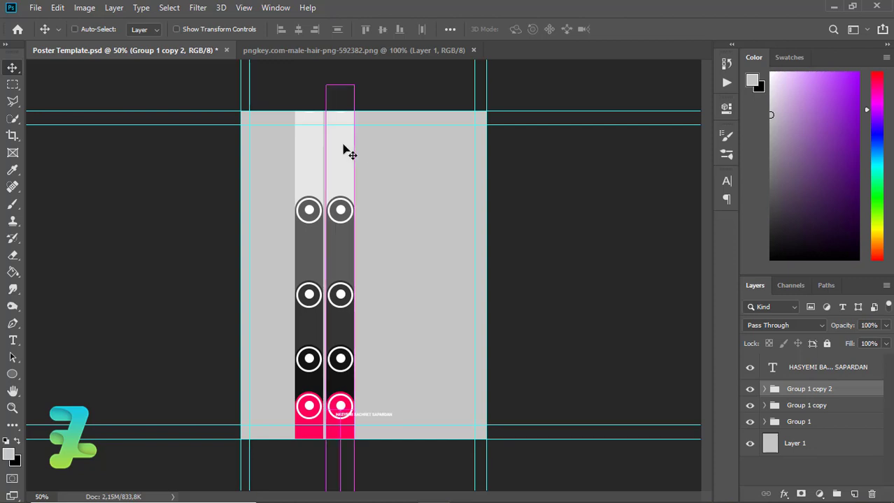
drag(354, 149, 373, 151)
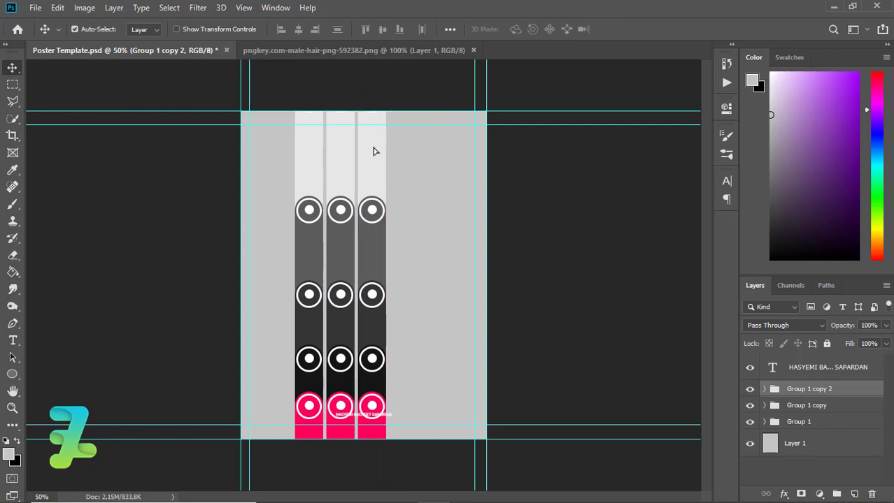
key(ctrl)
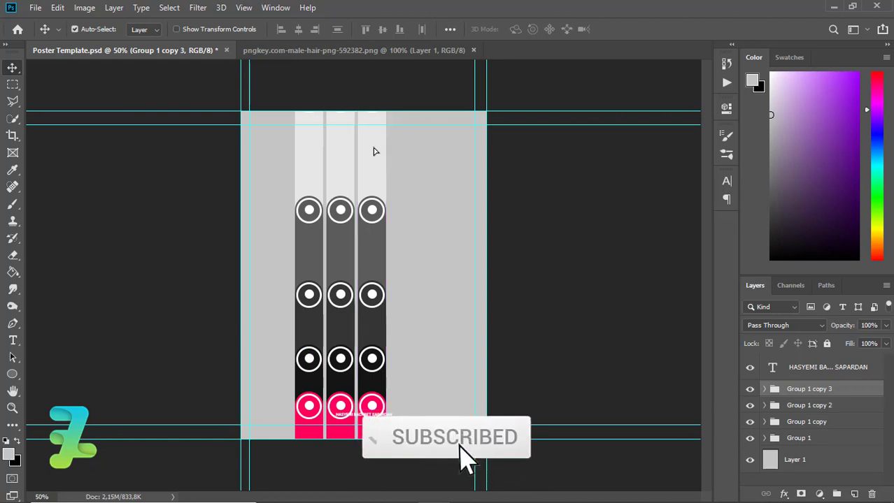
mouse_move(373, 151)
mouse_down()
mouse_move(400, 151)
mouse_move(435, 179)
mouse_move(467, 178)
mouse_up()
alt+click(407, 180)
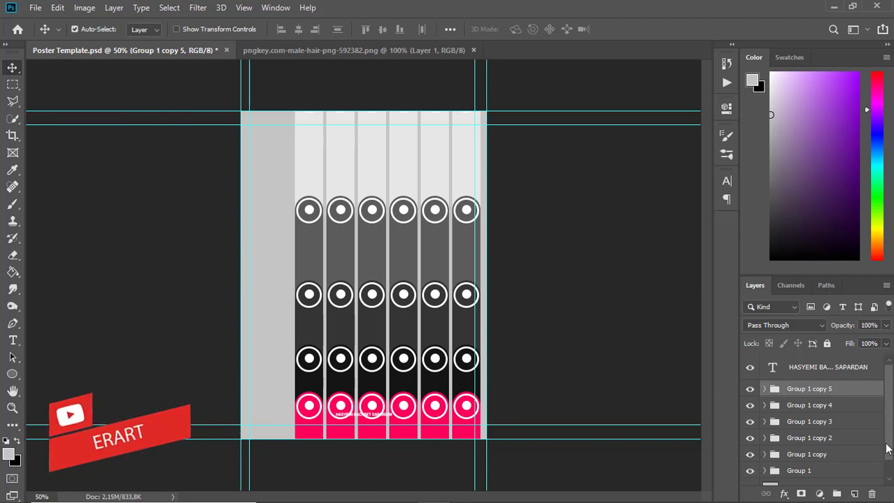
scroll(887, 450, down, 1)
Raise the GREY segment in the second column
click(763, 434)
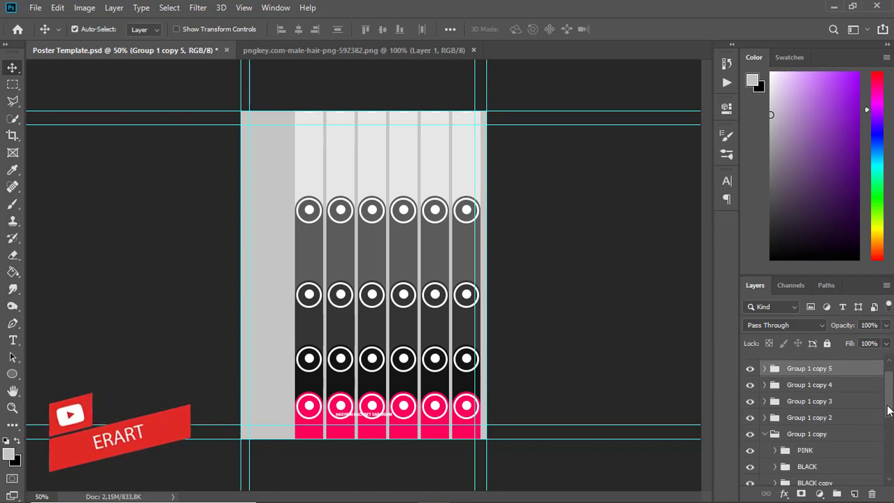
scroll(818, 420, down, 3)
scroll(821, 414, down, 3)
click(774, 392)
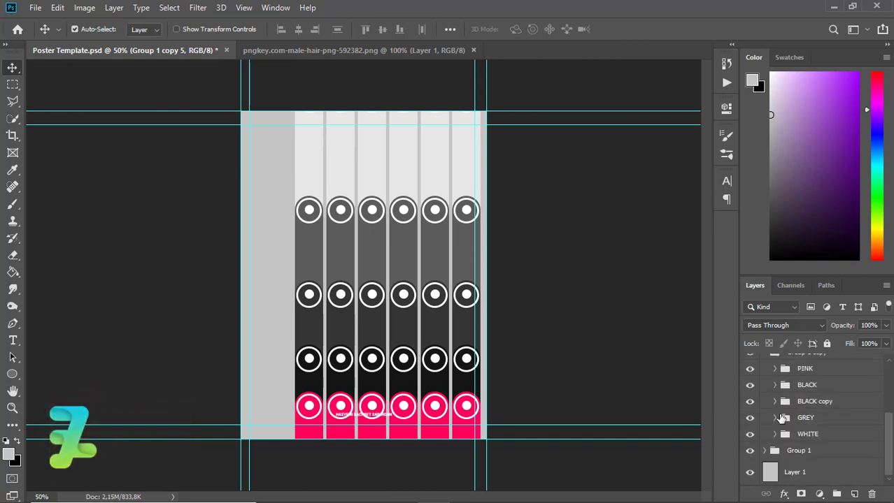
click(804, 417)
drag(340, 253, 339, 226)
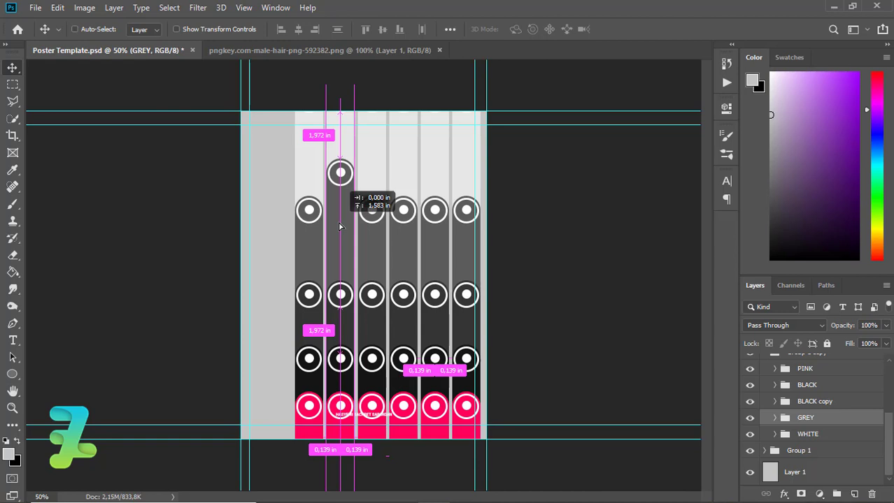
drag(339, 227, 339, 227)
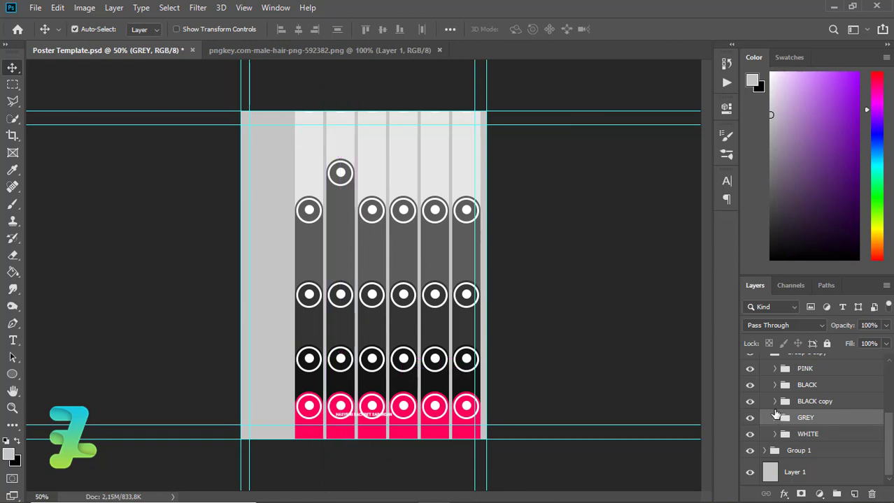
Raise the second column's BLACK copy and BLACK segments with their rings
drag(335, 321, 336, 273)
click(776, 401)
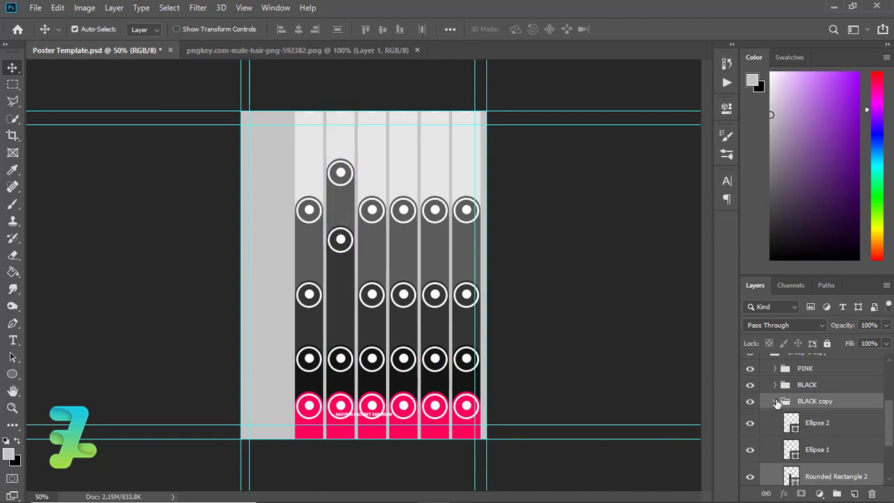
click(776, 403)
click(337, 375)
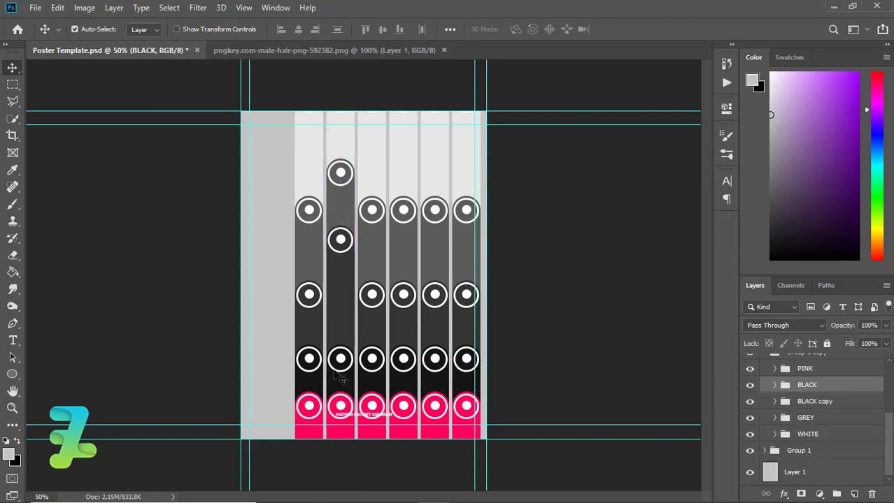
drag(338, 376, 340, 352)
click(775, 385)
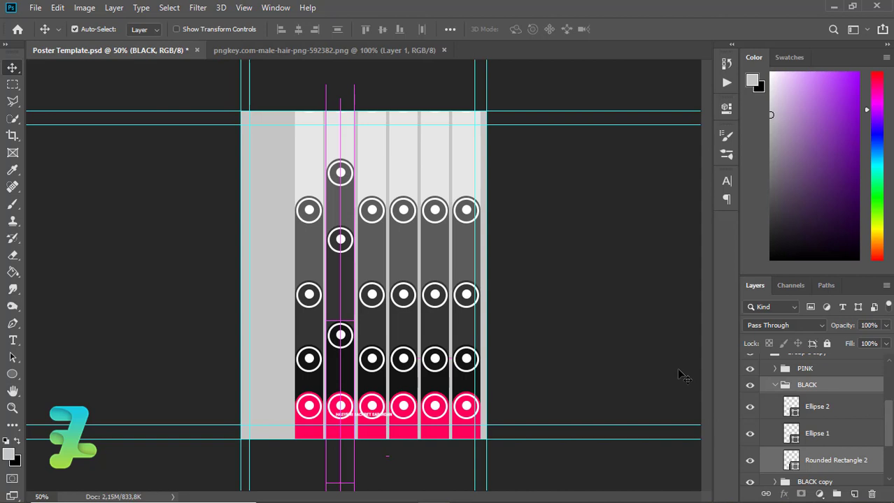
click(775, 386)
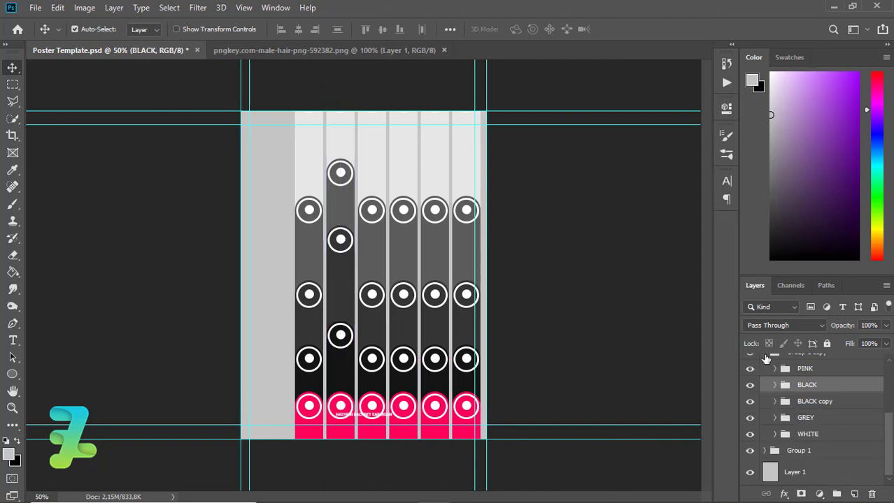
Raise the grey segment of the third bar column (Group 1 copy 2) upward
click(765, 356)
click(761, 418)
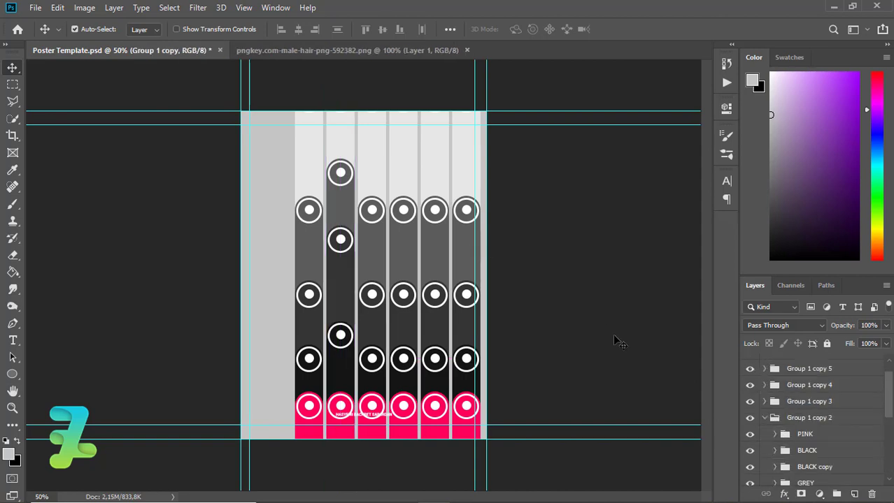
scroll(812, 440, down, 1)
scroll(812, 439, down, 2)
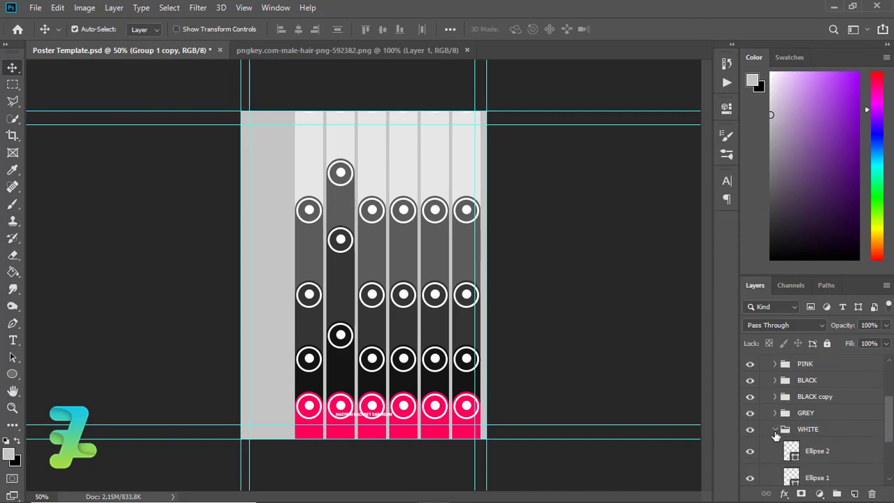
click(774, 430)
click(782, 415)
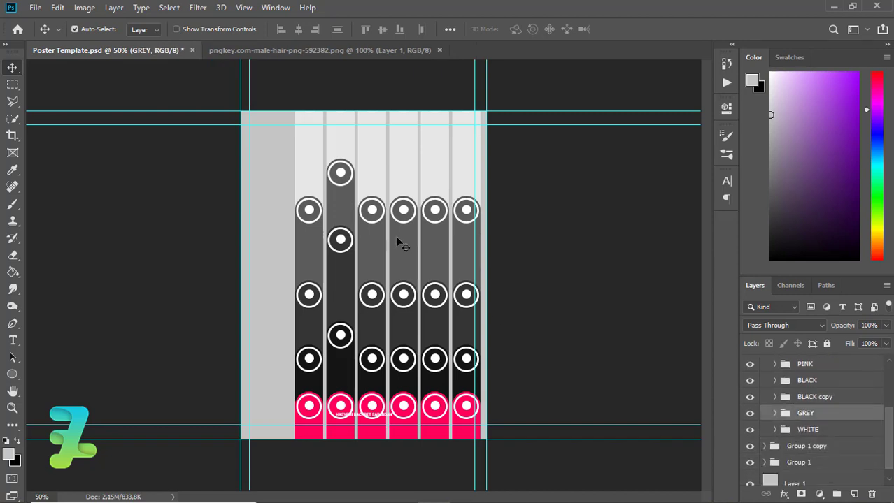
drag(373, 251, 372, 178)
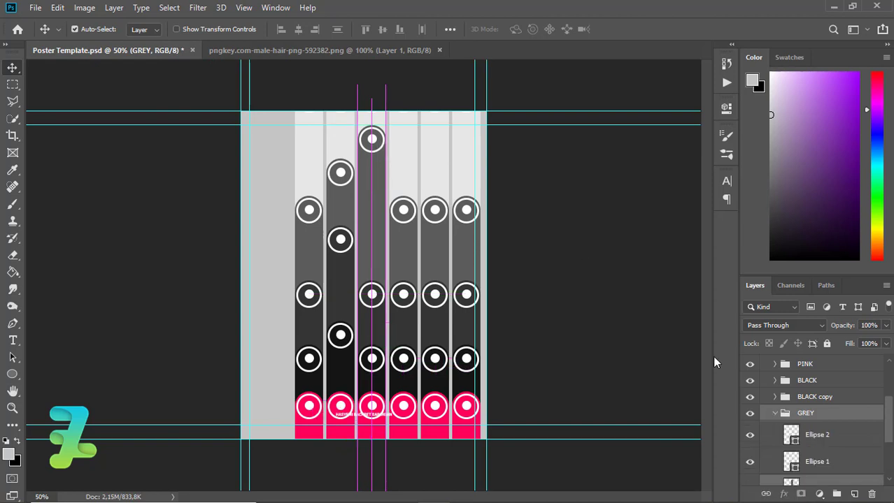
Lift the third column's BLACK copy and BLACK rings higher
click(774, 414)
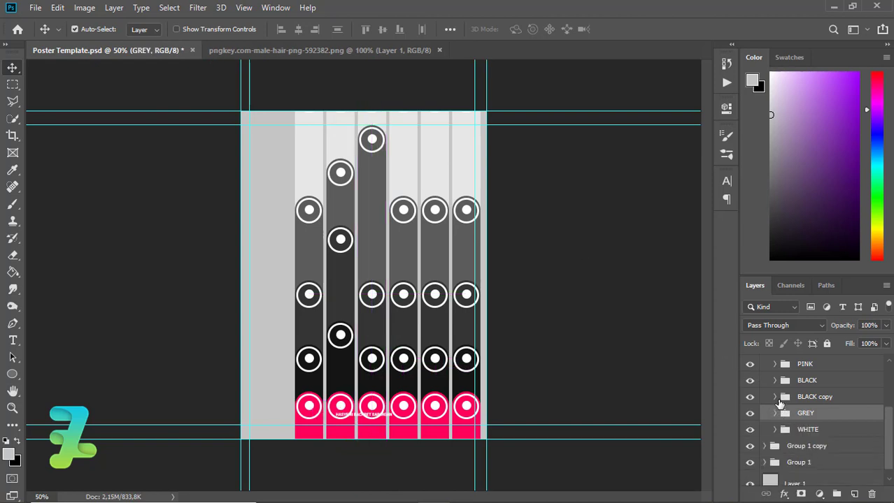
click(386, 318)
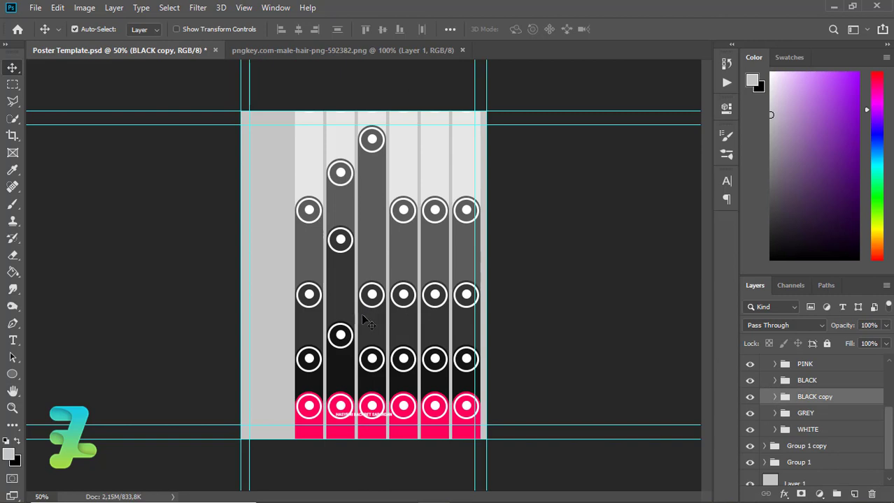
drag(367, 323, 372, 242)
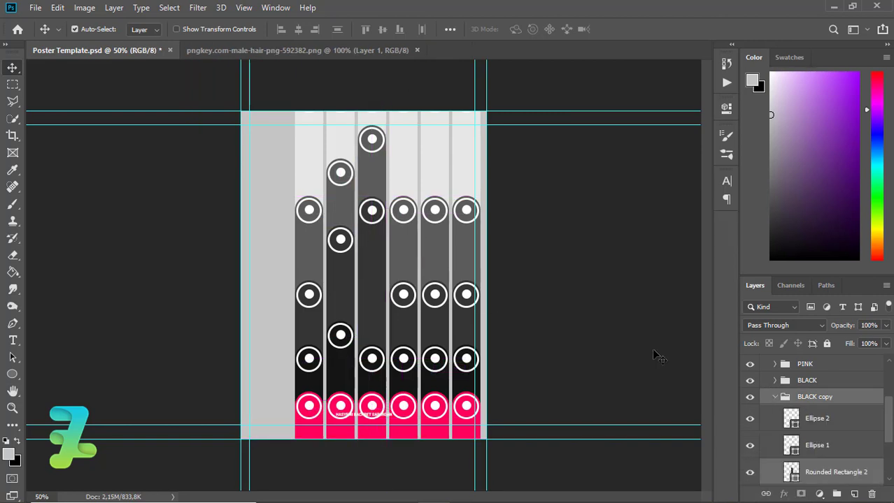
click(774, 397)
click(790, 381)
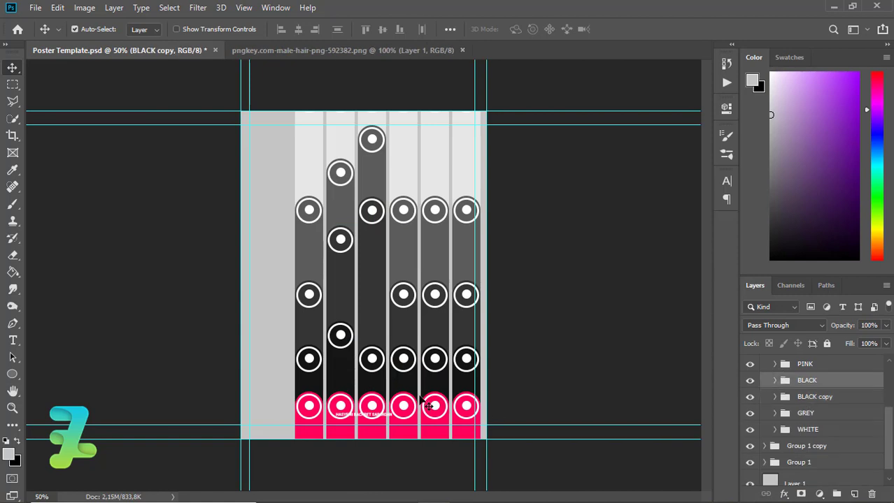
drag(371, 380, 372, 323)
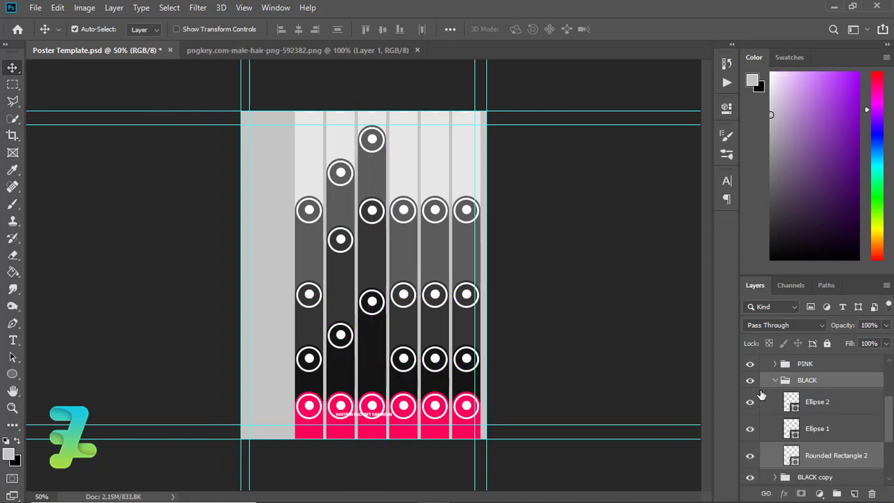
Raise the third column's pink ring and bar above the other pink rings
click(774, 380)
click(790, 364)
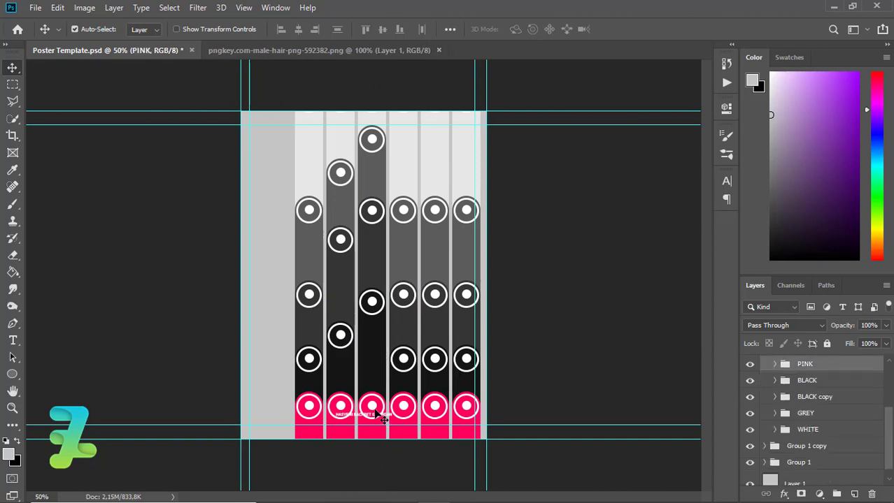
drag(378, 415, 378, 381)
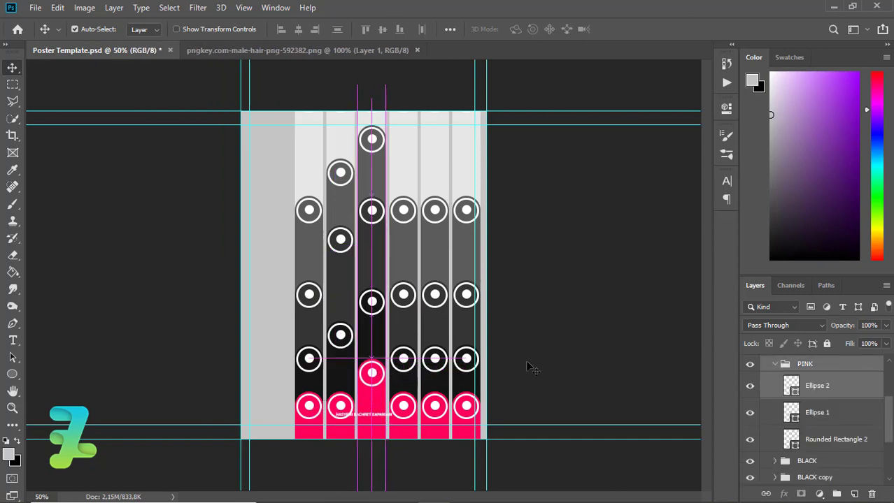
click(775, 365)
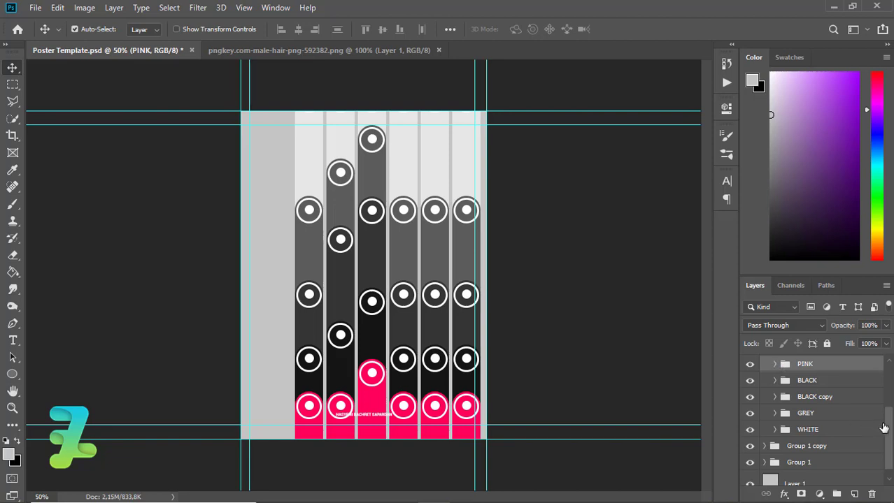
scroll(839, 413, up, 2)
Raise the fourth column's grey section up to the top of the poster
click(766, 392)
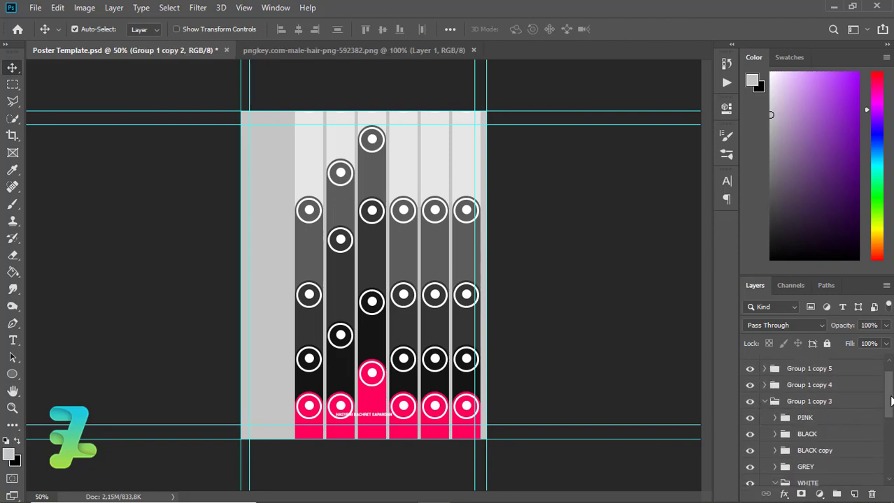
scroll(891, 400, down, 3)
scroll(891, 400, down, 2)
scroll(891, 400, down, 1)
click(775, 372)
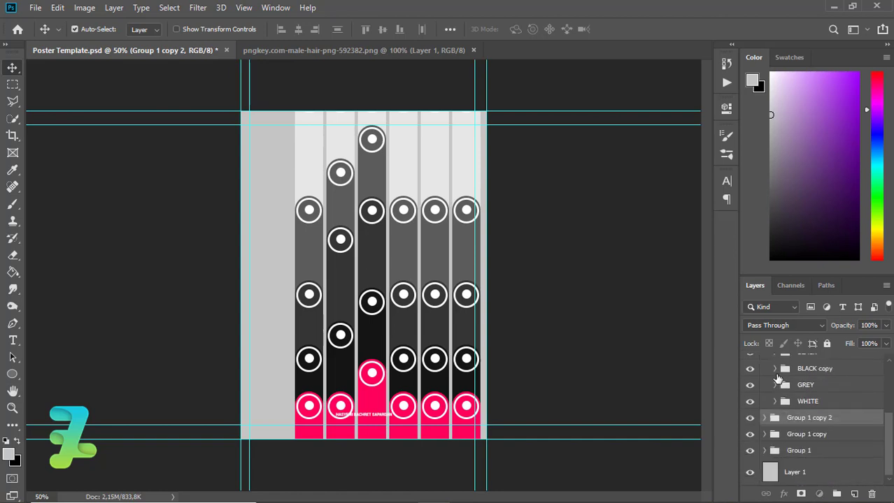
mouse_move(405, 246)
mouse_down()
mouse_move(409, 174)
mouse_move(409, 185)
mouse_up()
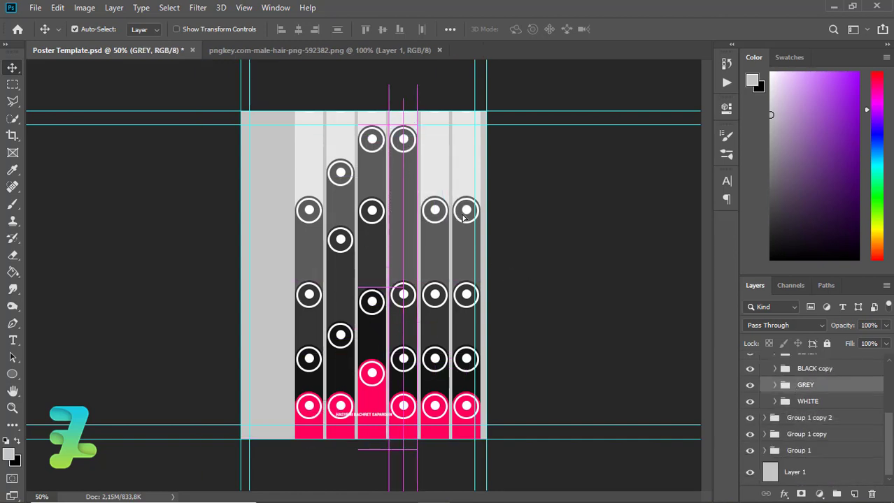
Lift the fourth column's BLACK copy and BLACK rings upward
click(774, 385)
click(775, 385)
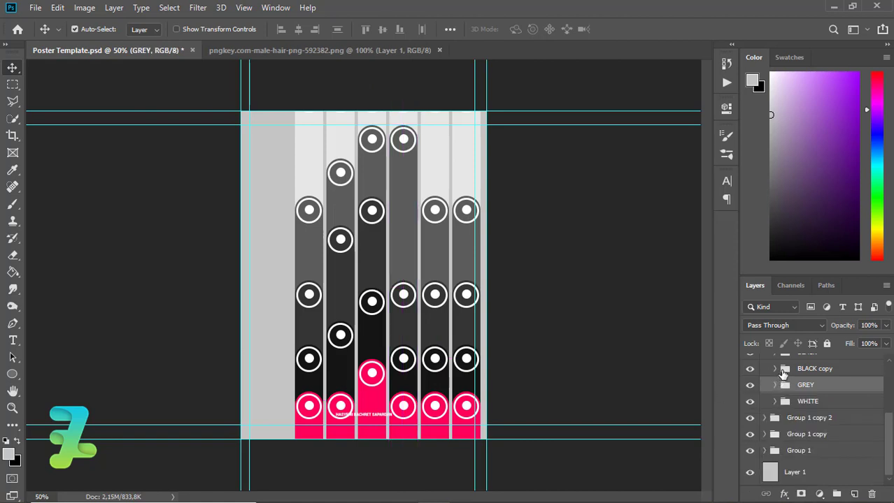
key(alt+bracketright)
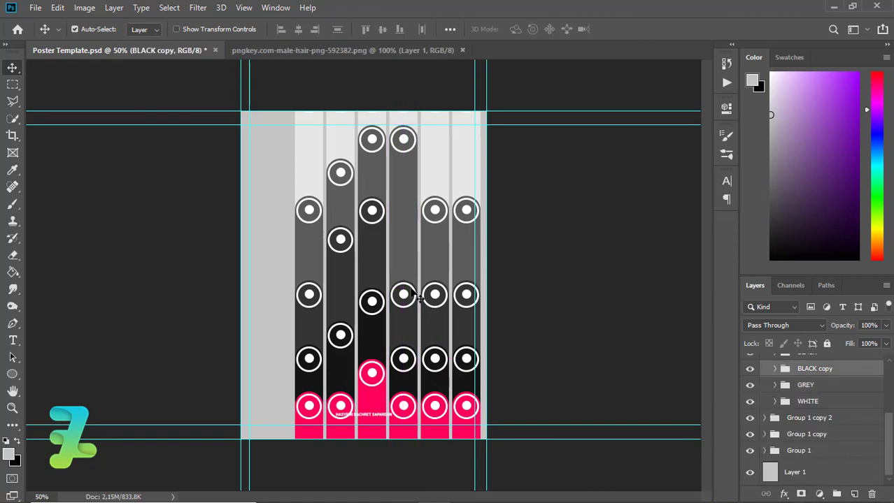
drag(404, 313, 404, 234)
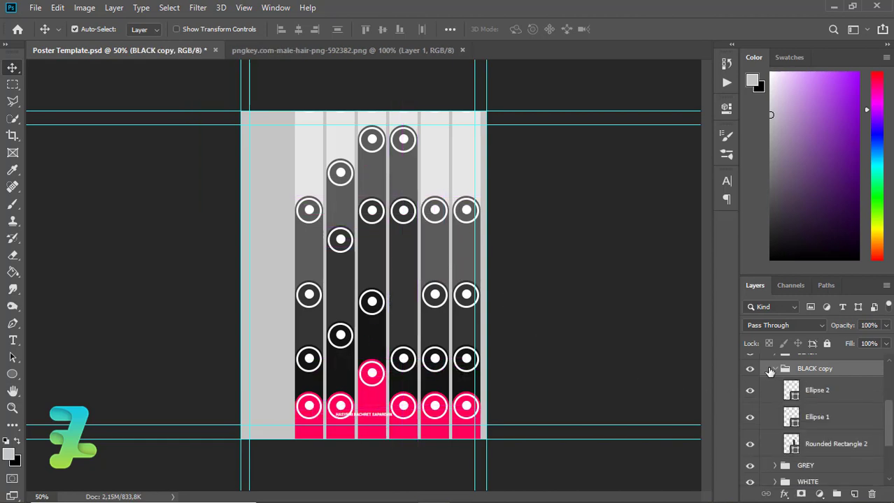
click(774, 368)
mouse_move(386, 386)
mouse_down()
mouse_move(400, 369)
mouse_move(402, 324)
mouse_up()
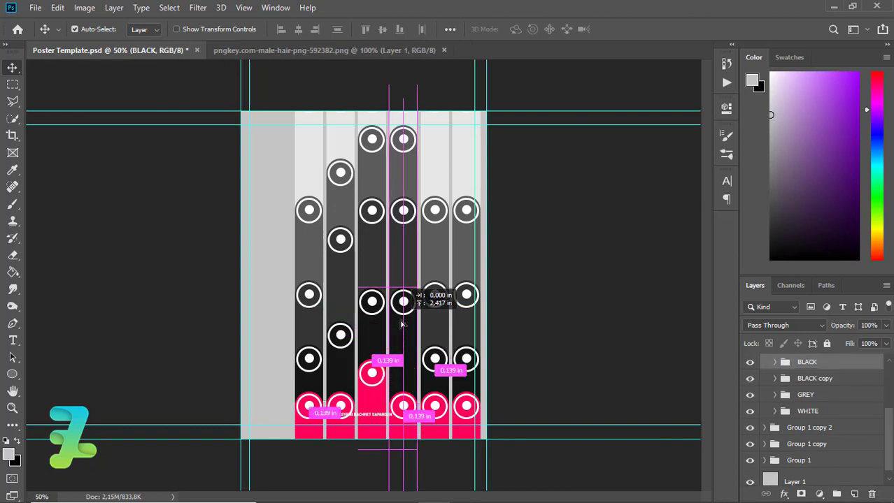
Raise the fourth column's pink ring and bar level with the third column's
click(774, 362)
click(774, 362)
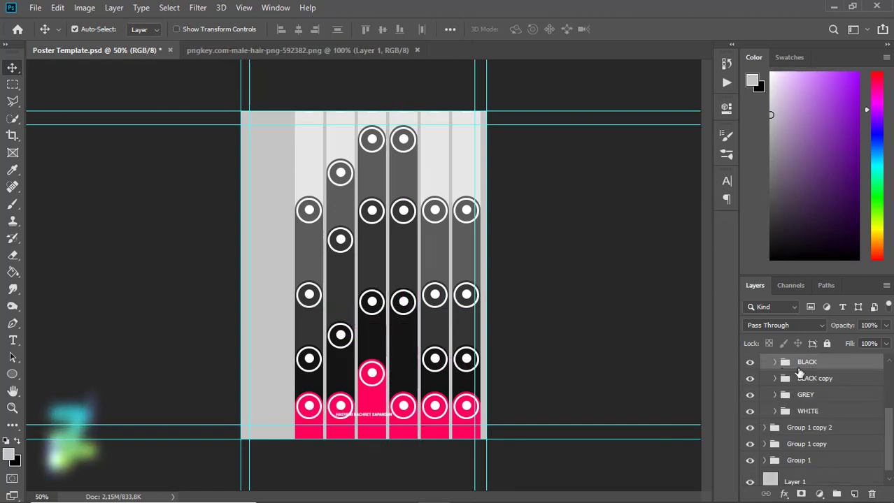
scroll(804, 391, up, 2)
click(409, 401)
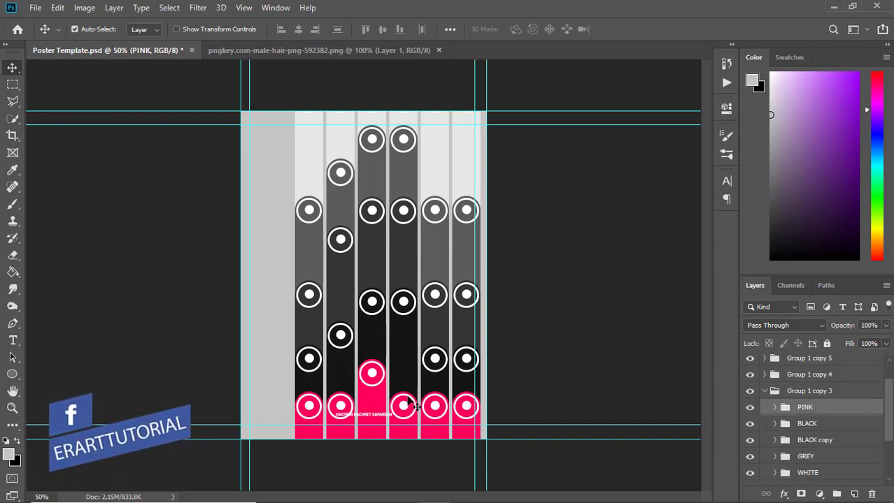
drag(402, 395, 403, 362)
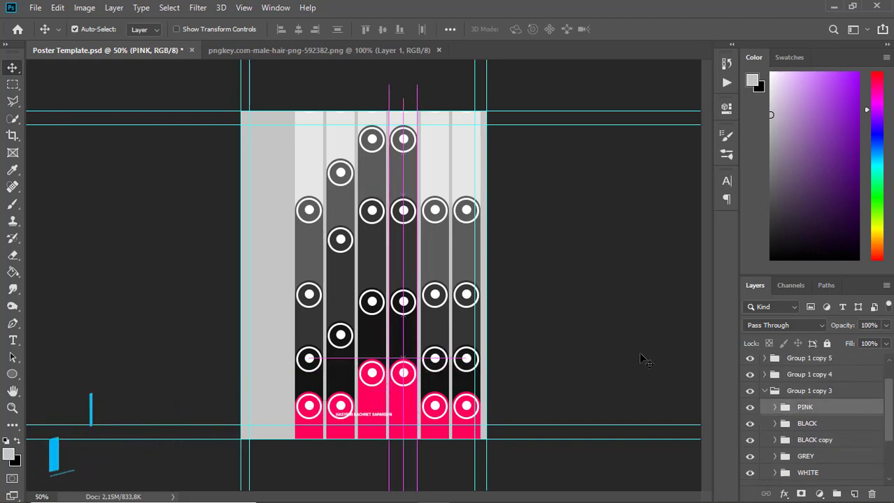
click(774, 407)
click(764, 391)
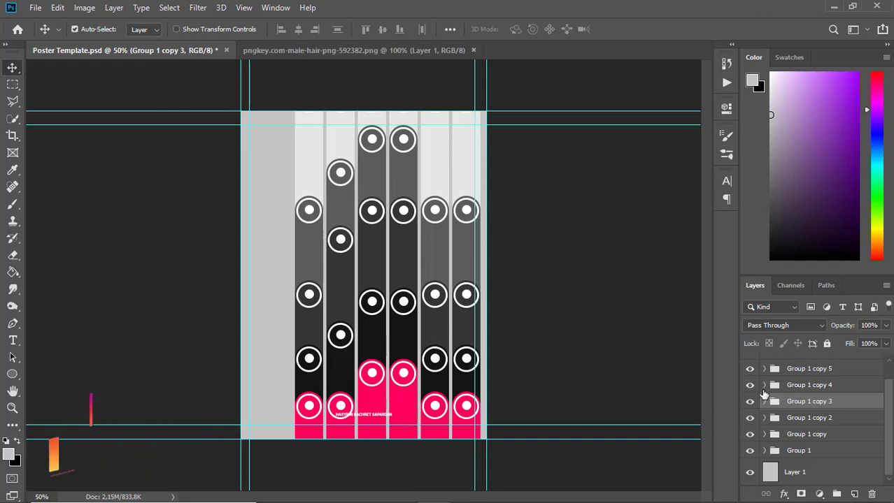
Raise the fifth column's grey section in Group 1 copy 4
click(764, 387)
scroll(769, 381, down, 3)
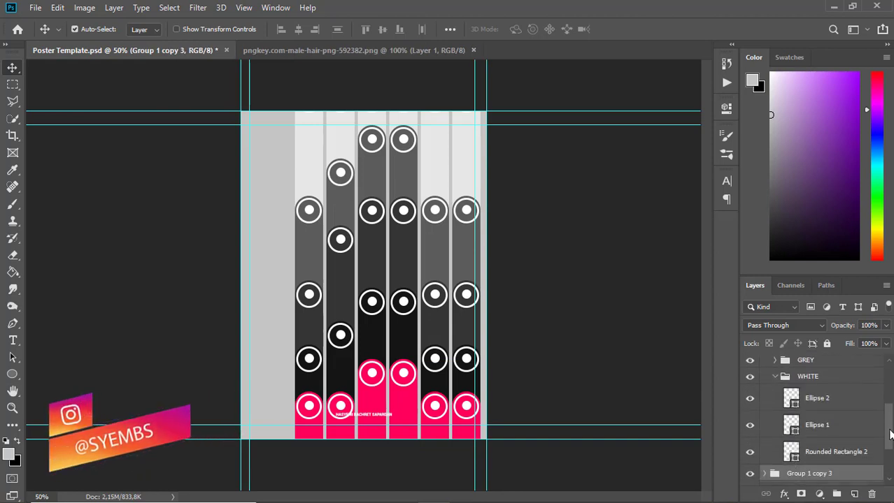
click(774, 357)
scroll(874, 423, up, 2)
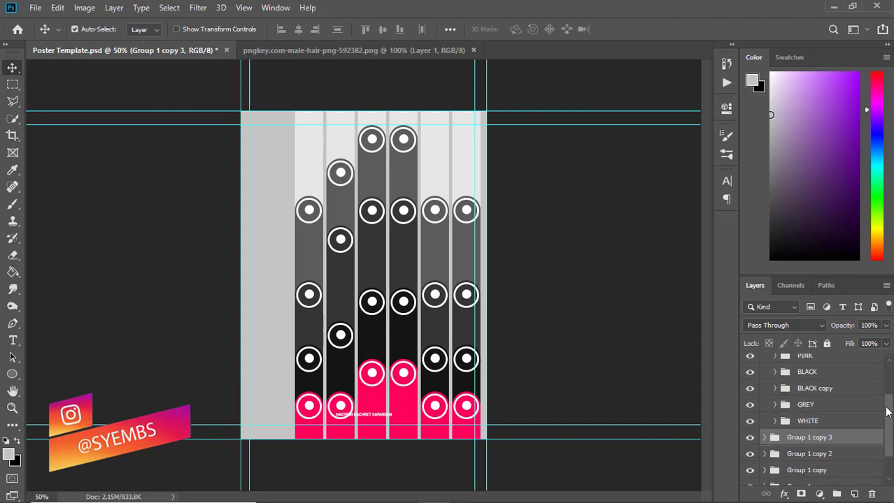
drag(438, 239, 437, 207)
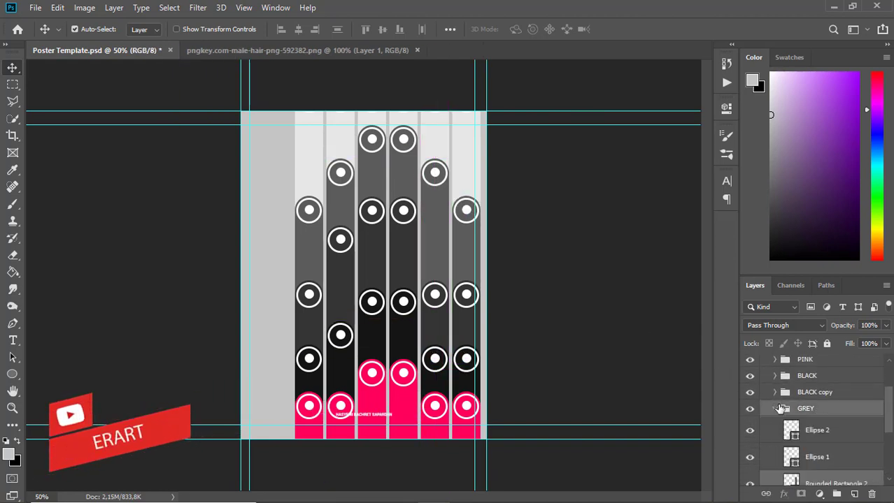
Lift the fifth column's BLACK copy and BLACK rings to match the second column
click(774, 408)
click(774, 409)
click(815, 392)
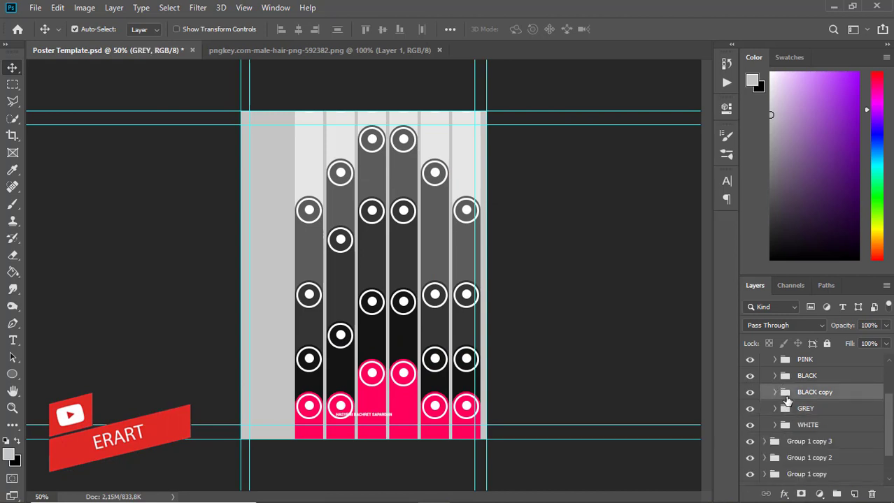
drag(433, 297, 434, 242)
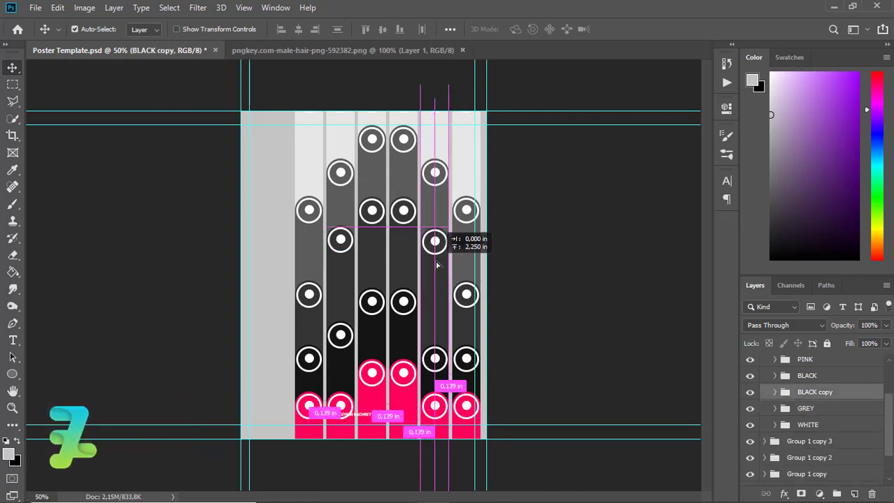
click(774, 393)
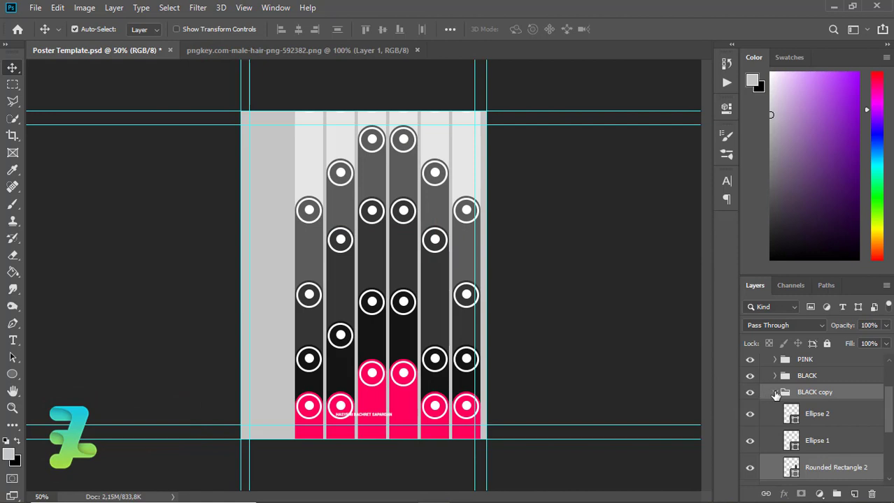
click(774, 392)
click(780, 376)
drag(435, 371, 435, 346)
Collapse Group 1 copy 4 and select Group 1 copy 5 in the Layers panel
click(774, 375)
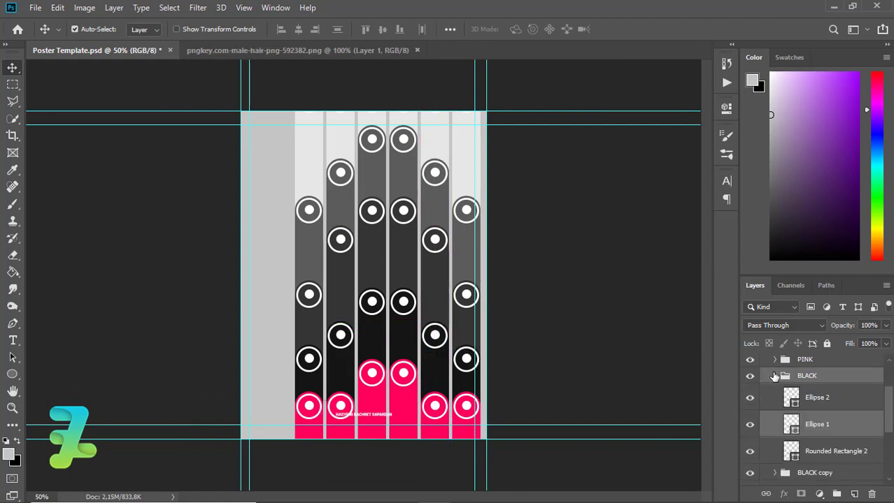
click(774, 376)
scroll(818, 419, up, 3)
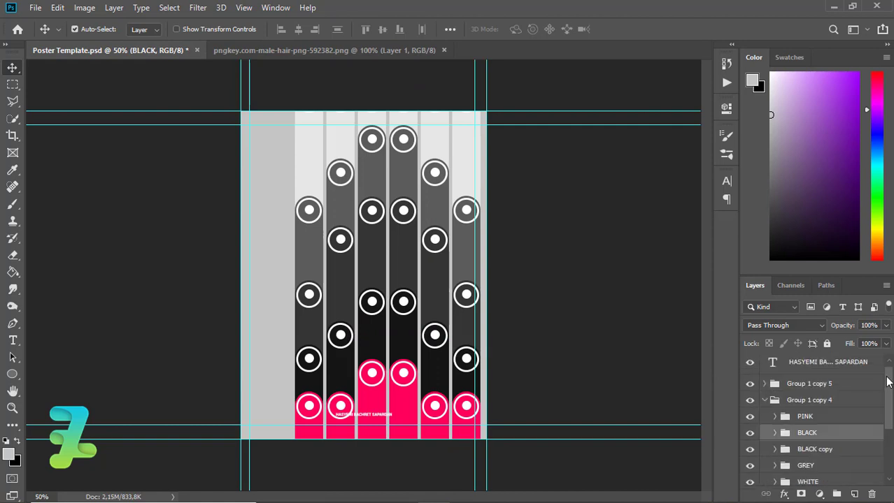
click(771, 406)
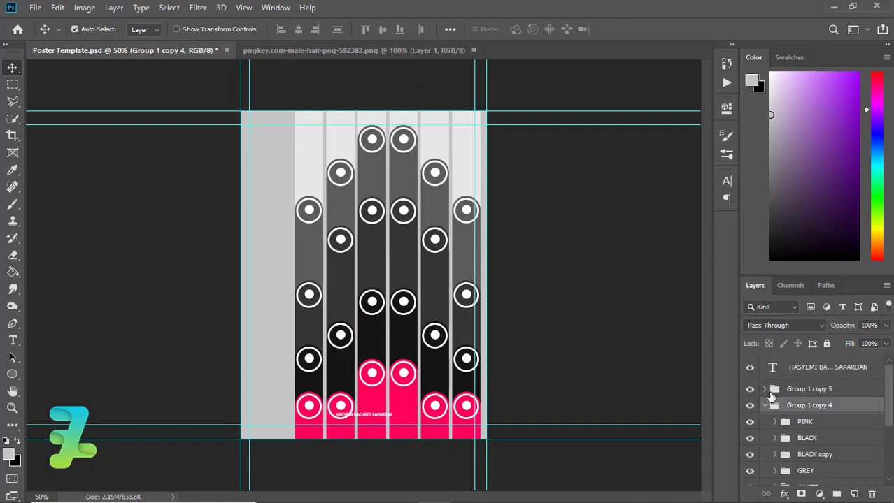
click(766, 405)
click(825, 390)
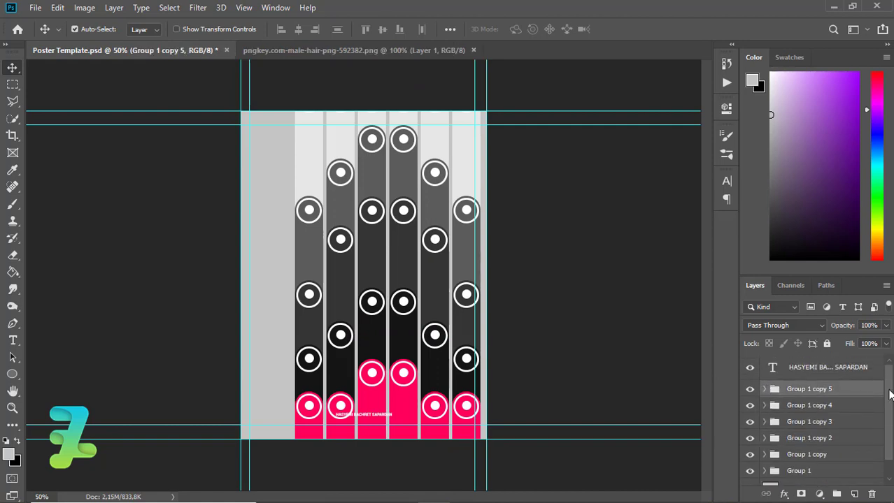
scroll(886, 395, down, 1)
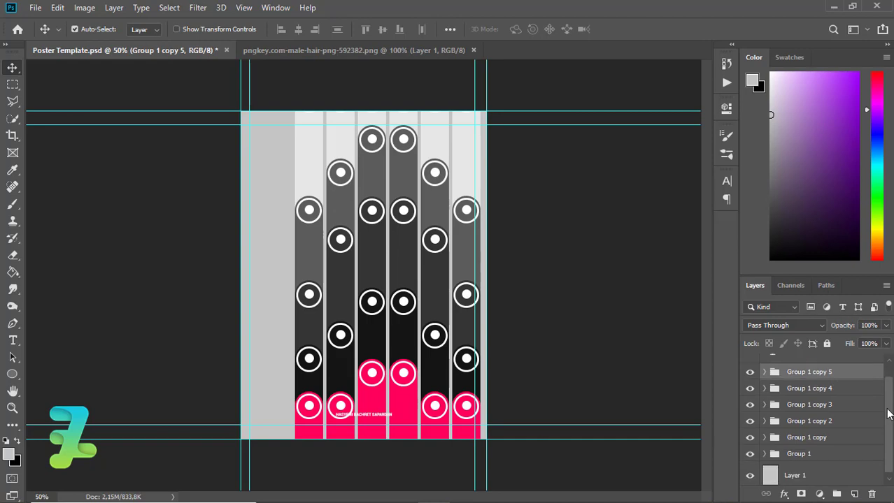
Bring the hair portrait image into Poster Template as Layer 2 and close its window
click(273, 54)
right_click(273, 54)
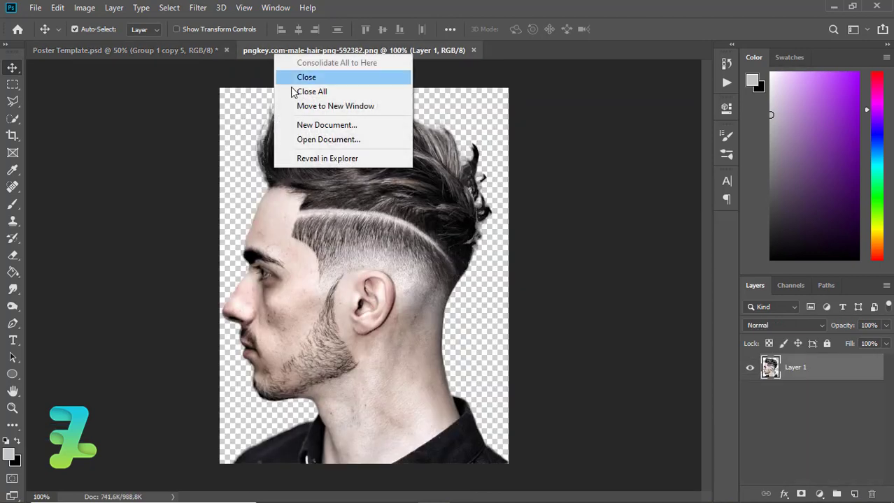
click(297, 106)
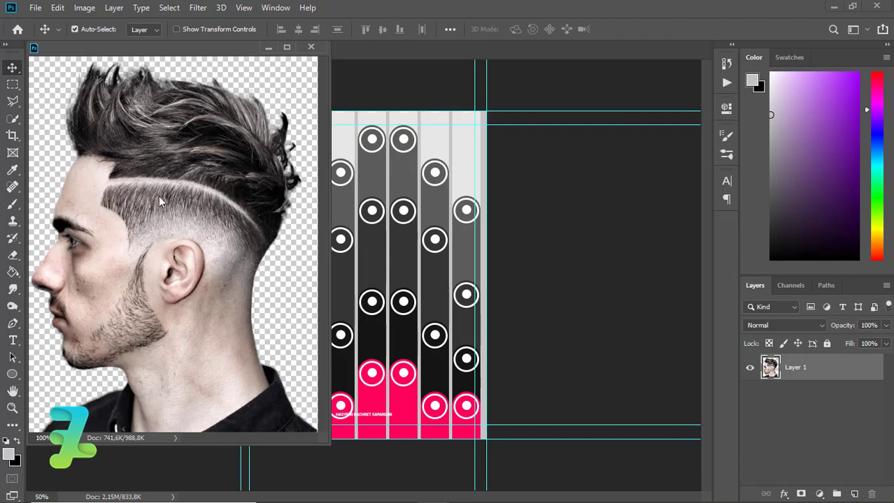
drag(160, 202, 369, 299)
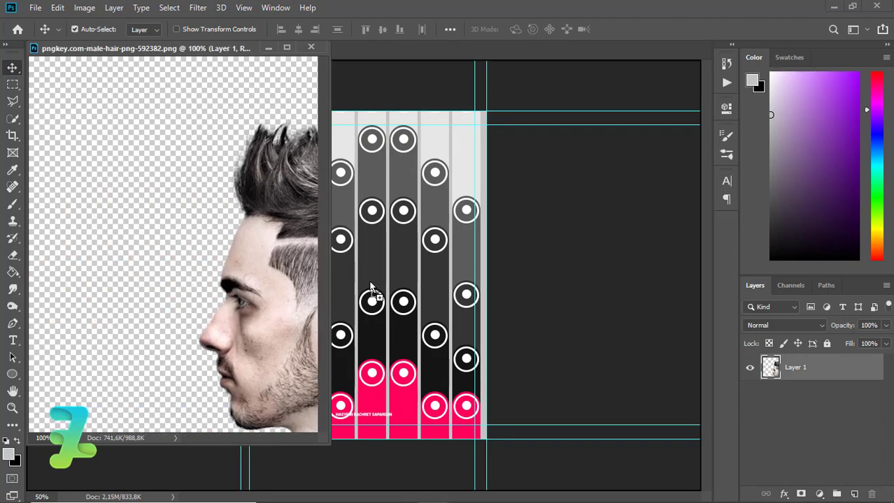
click(311, 48)
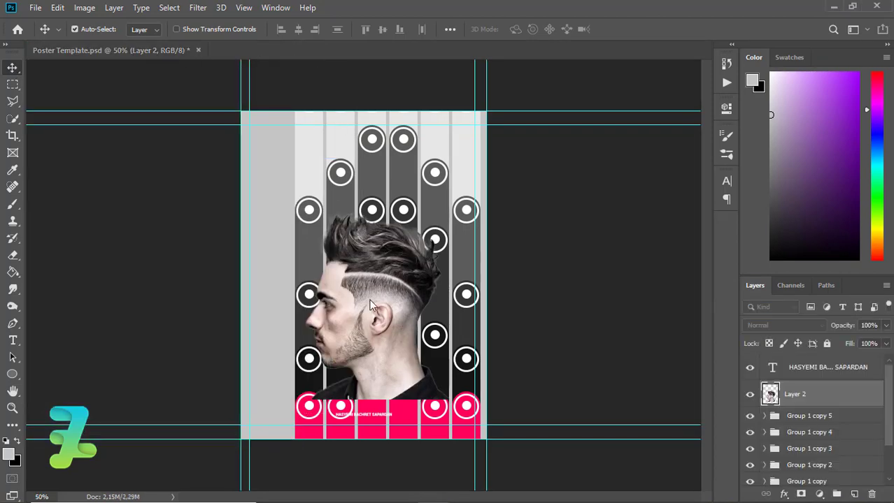
Scale the portrait to about 114% and position it over the lower bars
key(ctrl)
drag(391, 319, 391, 340)
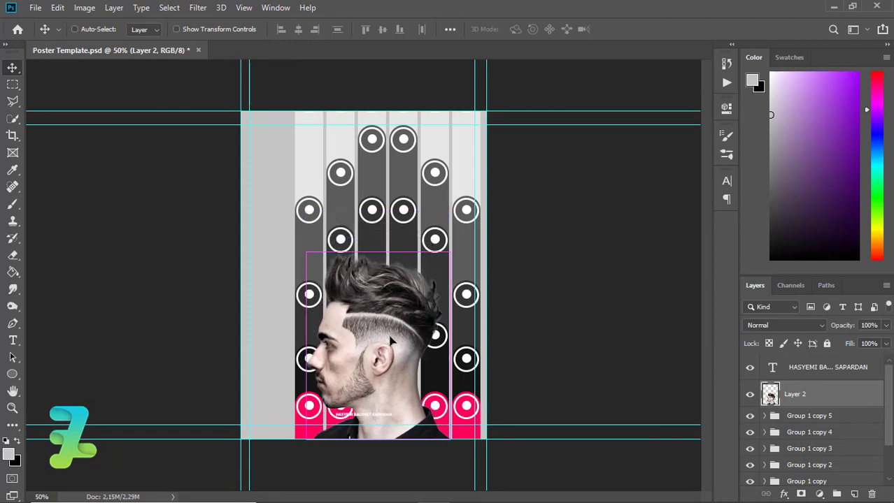
key(ctrl+t)
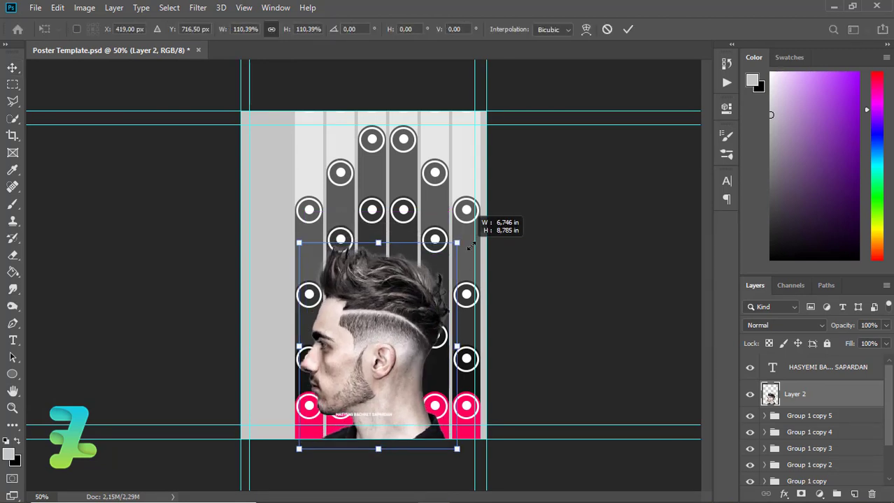
drag(448, 253, 483, 225)
drag(348, 331, 360, 318)
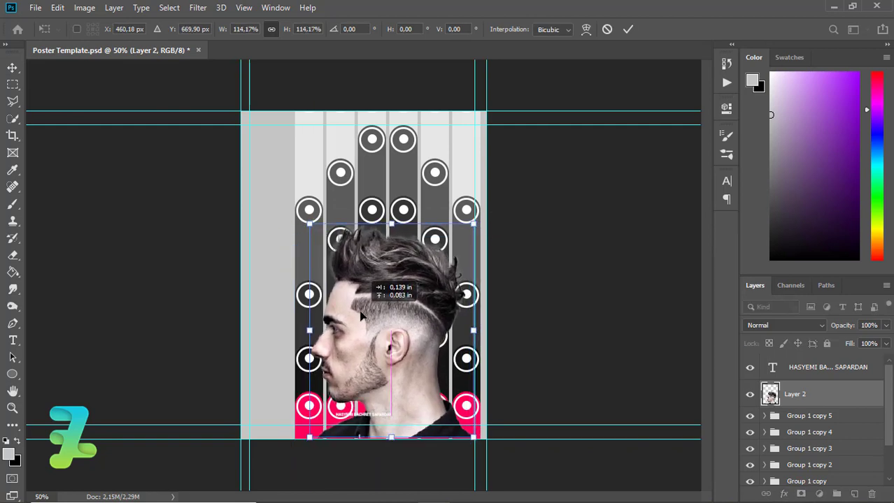
drag(360, 313, 361, 316)
Commit the portrait transform and clip a Black & White 1 adjustment layer to it
key(Return)
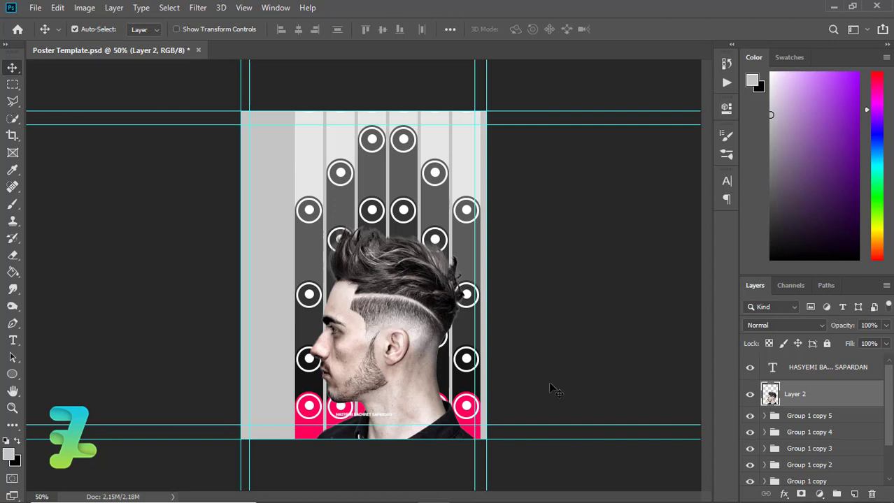
click(817, 494)
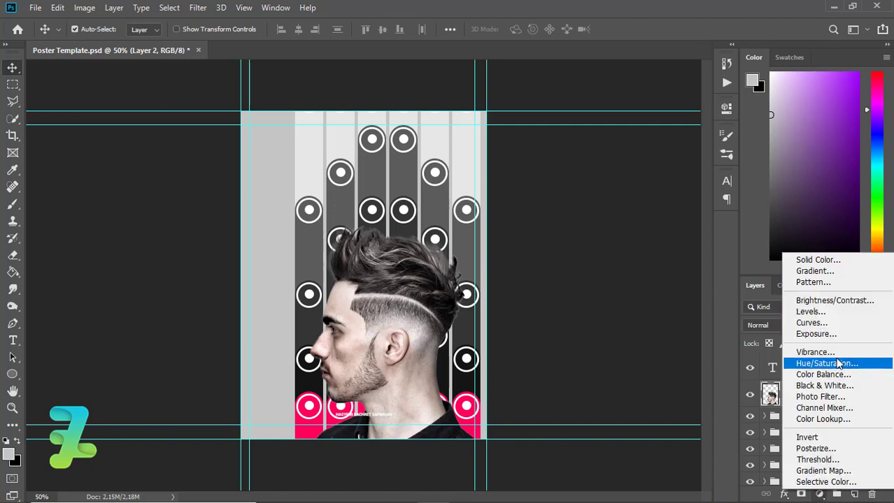
click(829, 386)
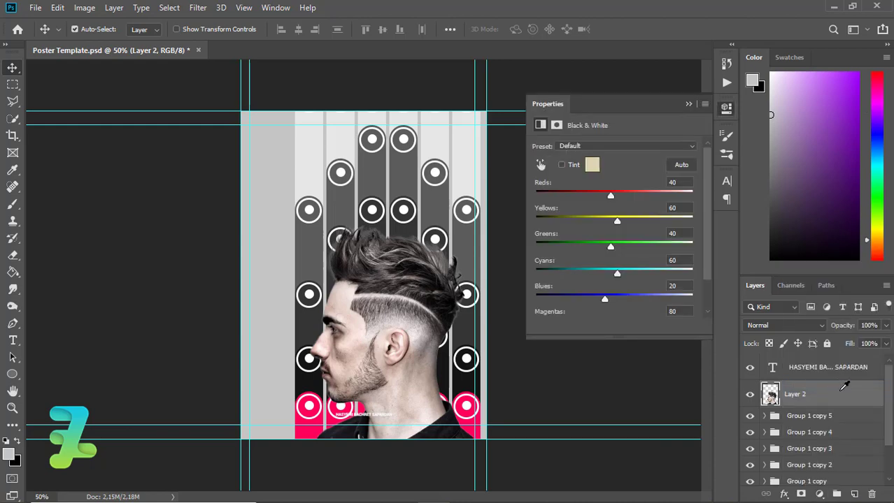
right_click(841, 395)
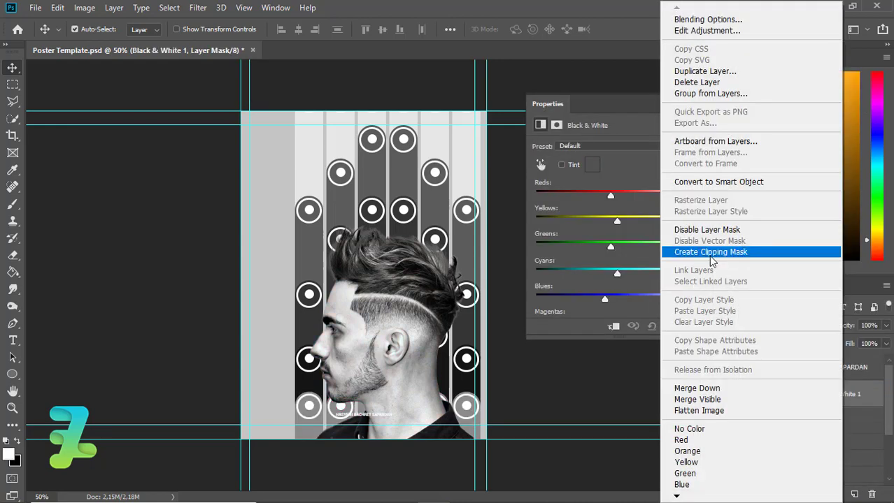
click(711, 253)
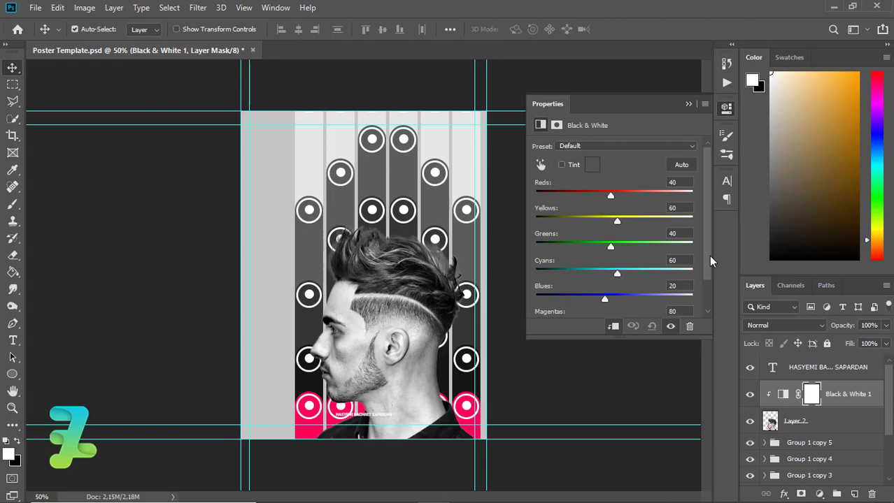
Add a new Layer 3 clipped to the portrait, with the Brush tool and default colours
click(12, 204)
click(17, 440)
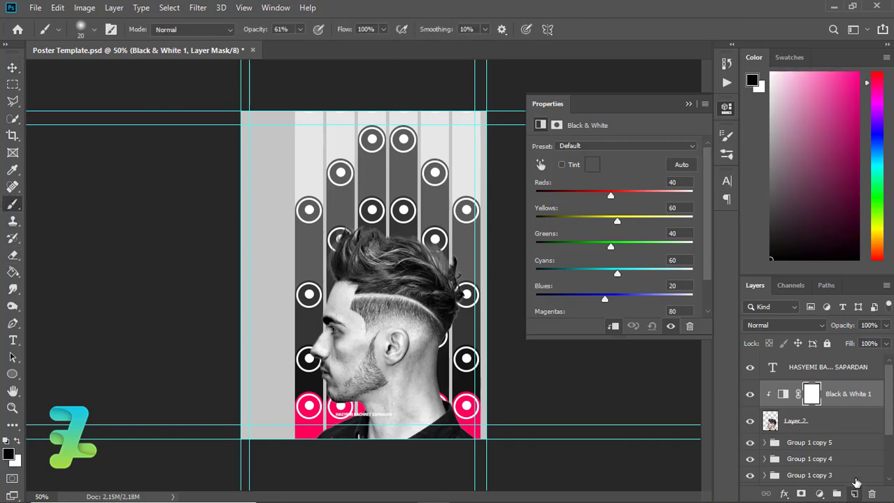
click(854, 494)
right_click(839, 394)
click(706, 252)
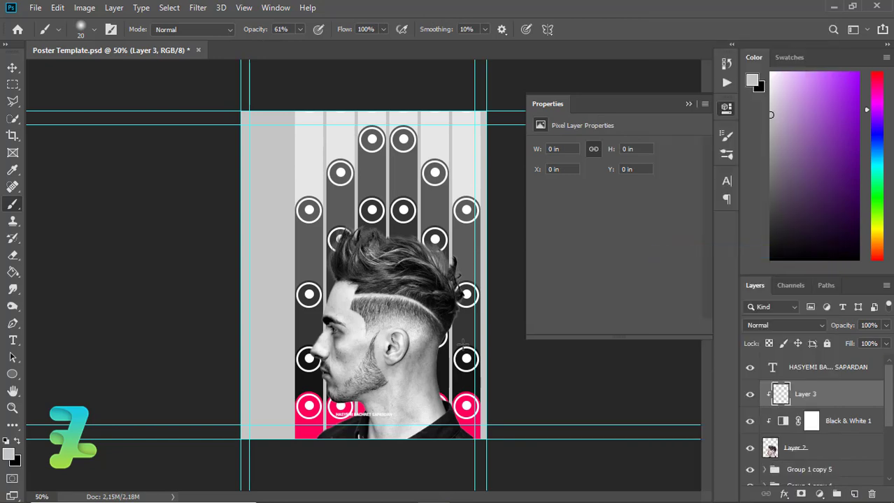
Paint soft black shading over the man's face and hair with a 99 px brush
key(ctrl+minus)
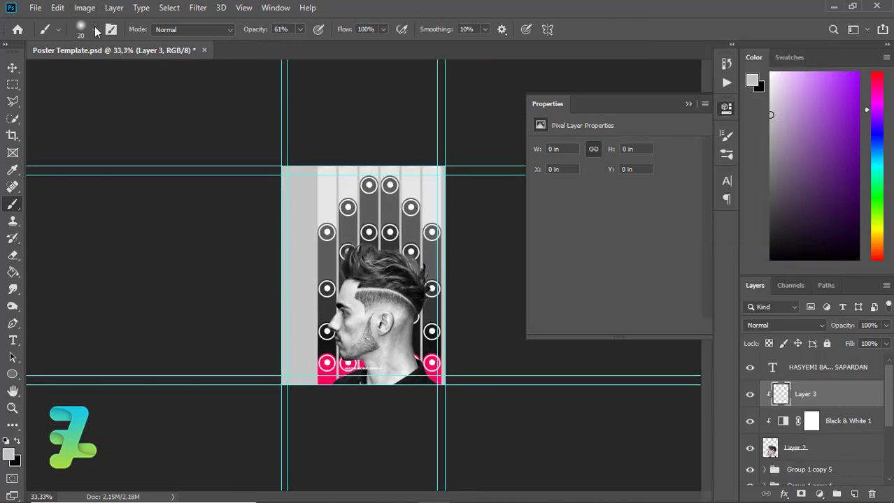
click(95, 30)
key(Return)
click(306, 283)
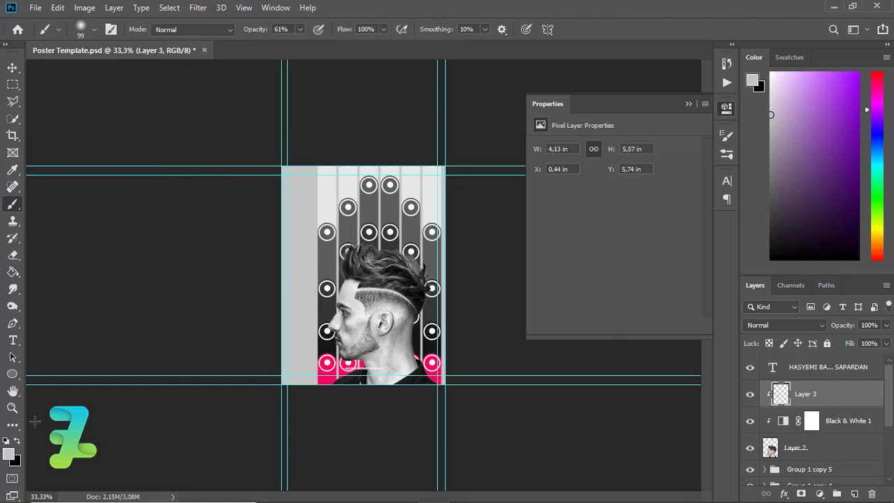
click(19, 443)
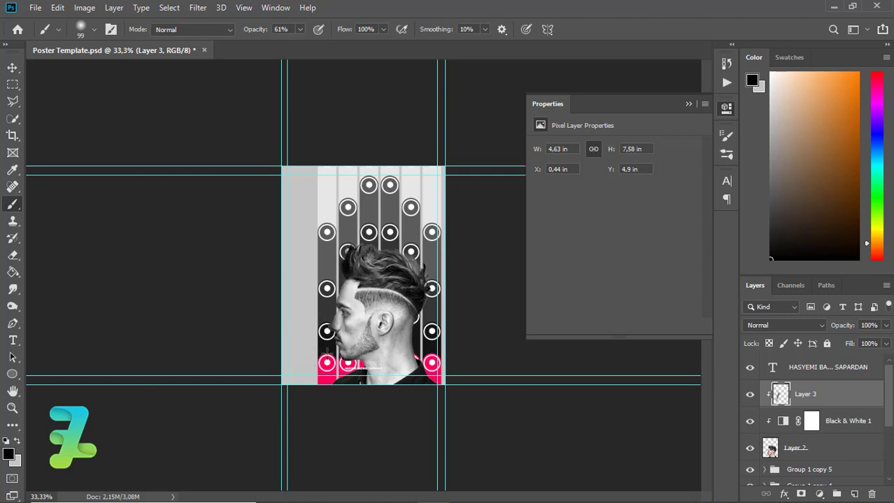
click(335, 302)
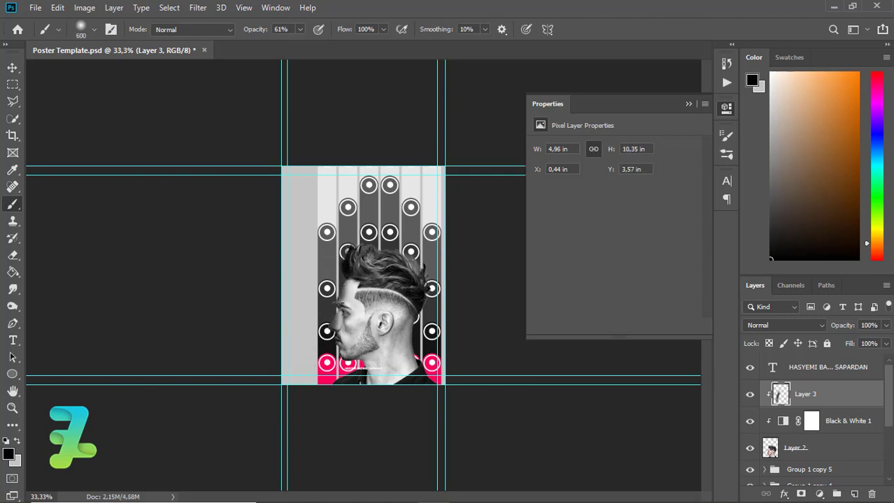
key(ctrl+z)
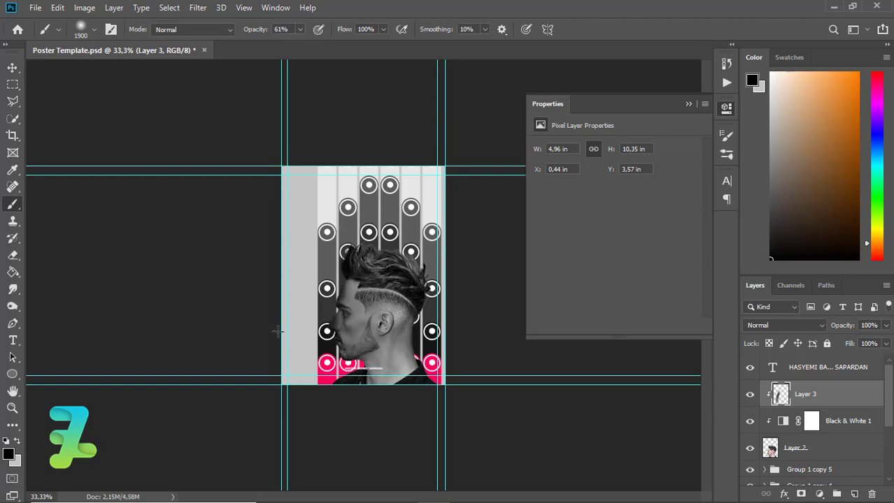
key(ctrl+shift+z)
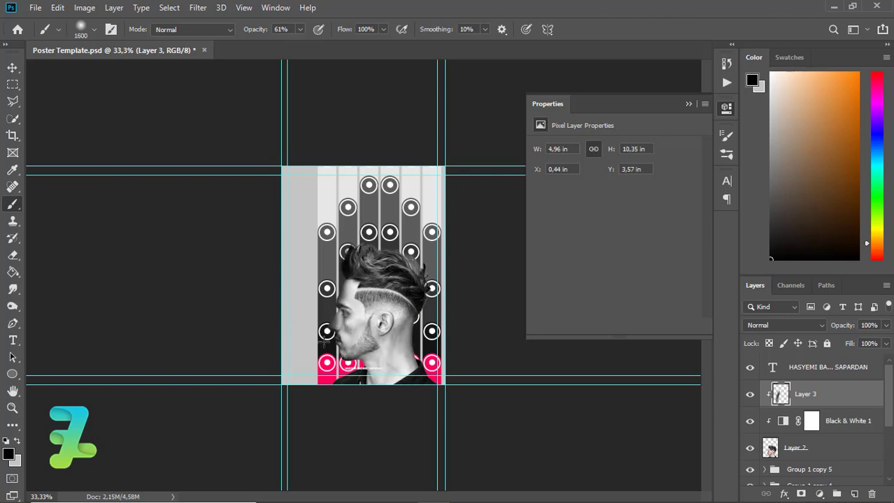
key(ctrl+z)
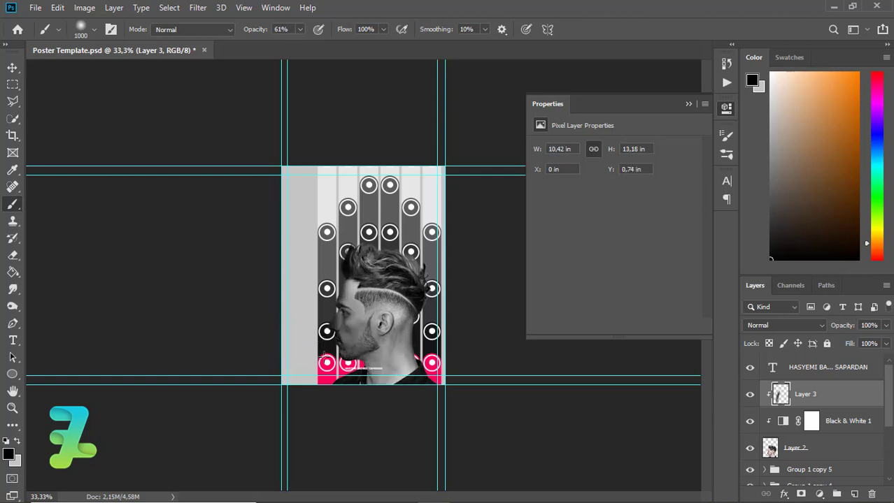
key(ctrl+z)
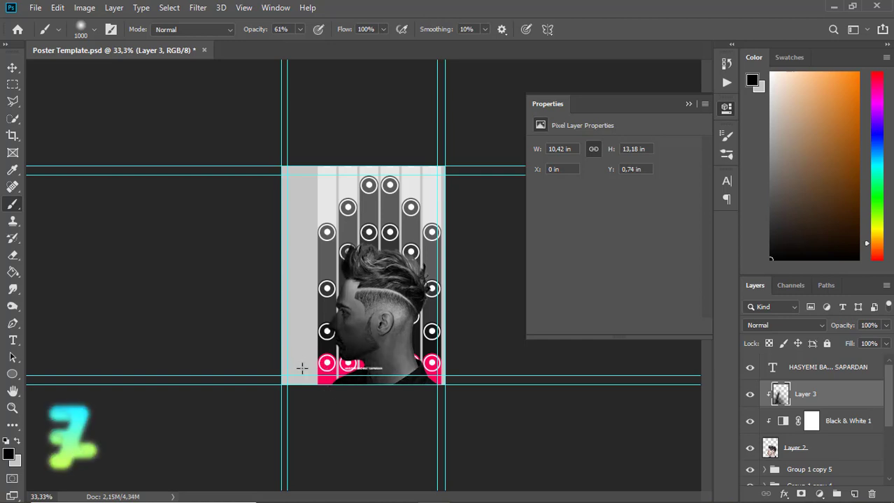
key(ctrl+z)
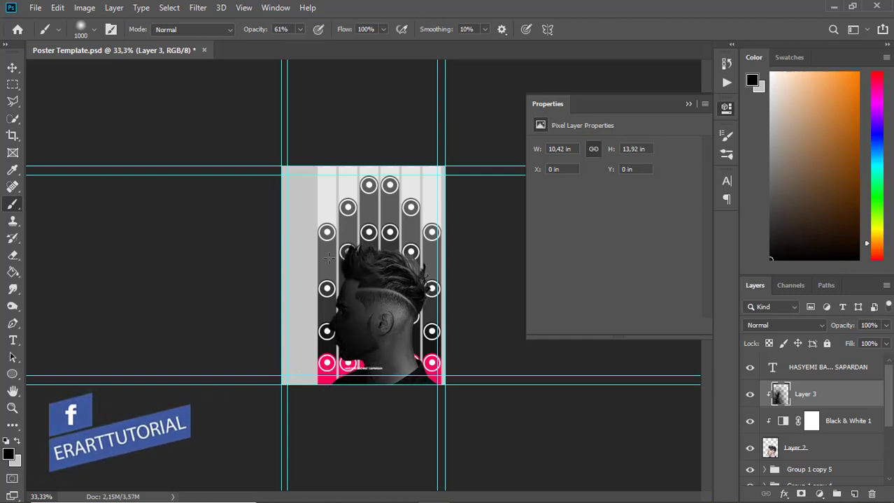
Set Layer 3's blend mode to Soft Light and zoom back to 50%
key(v)
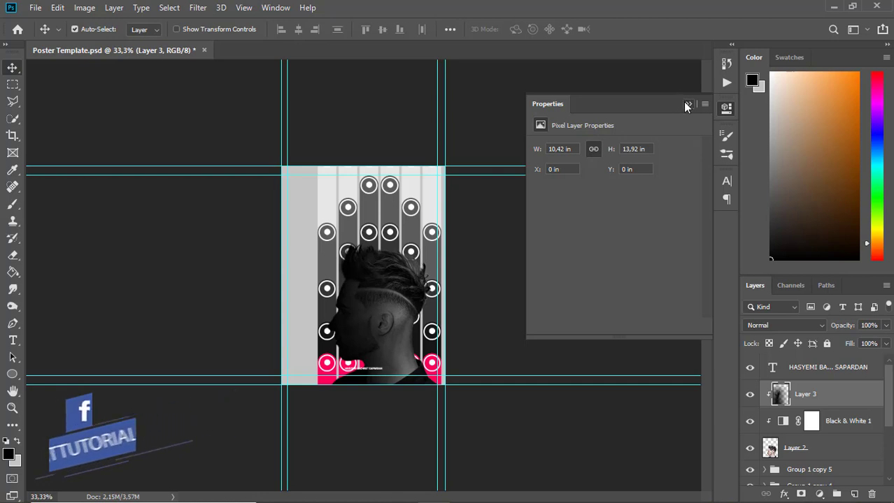
click(688, 104)
click(785, 325)
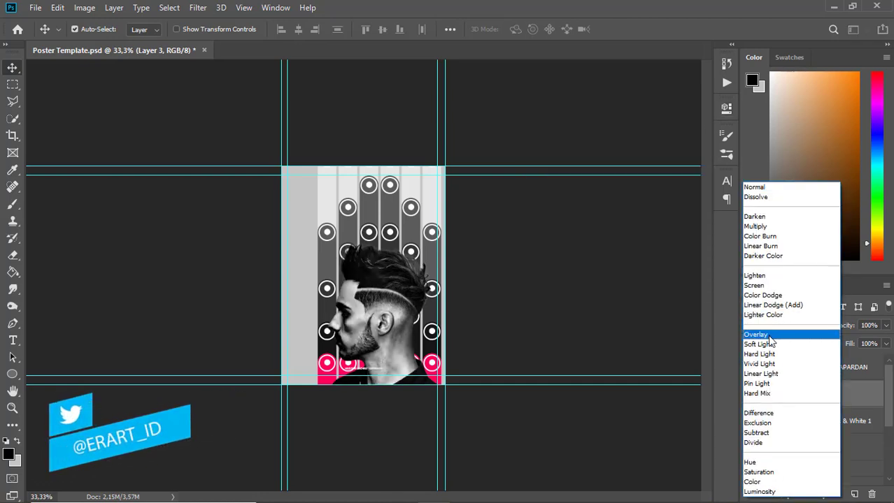
click(762, 344)
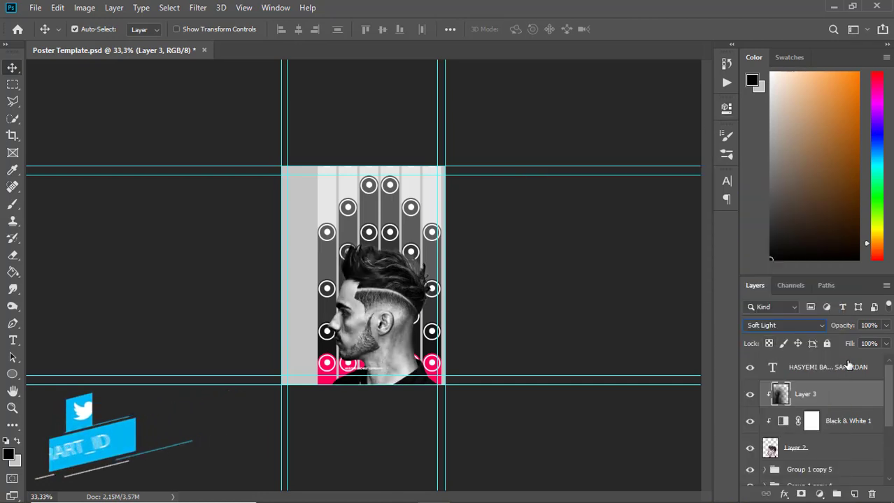
key(ctrl+plus)
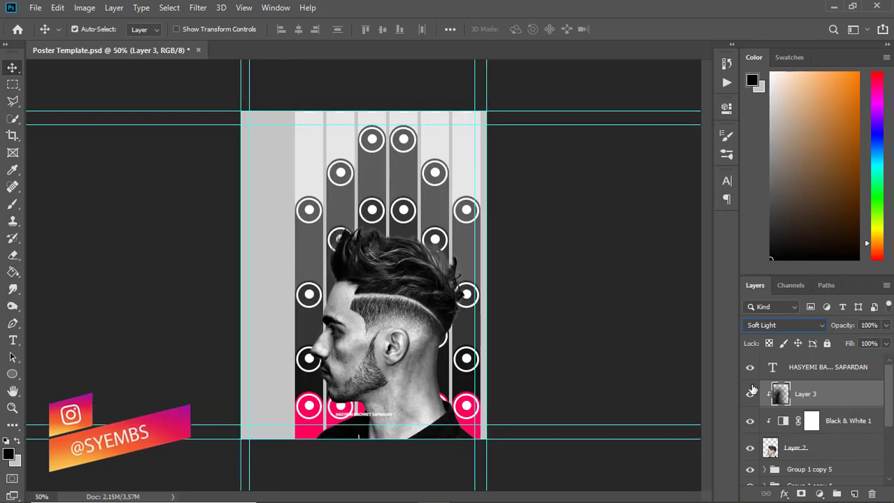
Add a clipped Layer 4 and paint black shading over the face, jaw, ear and neck
click(854, 494)
right_click(811, 395)
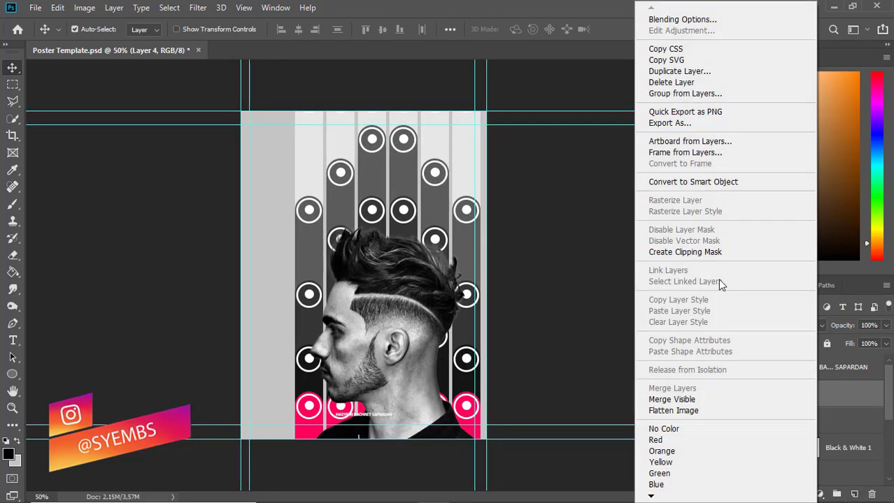
click(707, 253)
click(12, 205)
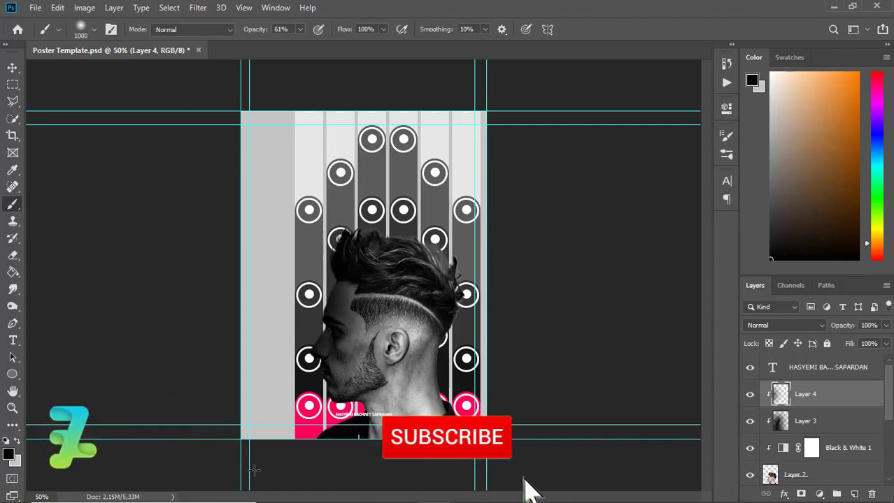
mouse_move(307, 476)
mouse_down()
mouse_move(250, 411)
mouse_move(245, 379)
mouse_move(292, 470)
mouse_up()
click(291, 470)
click(293, 471)
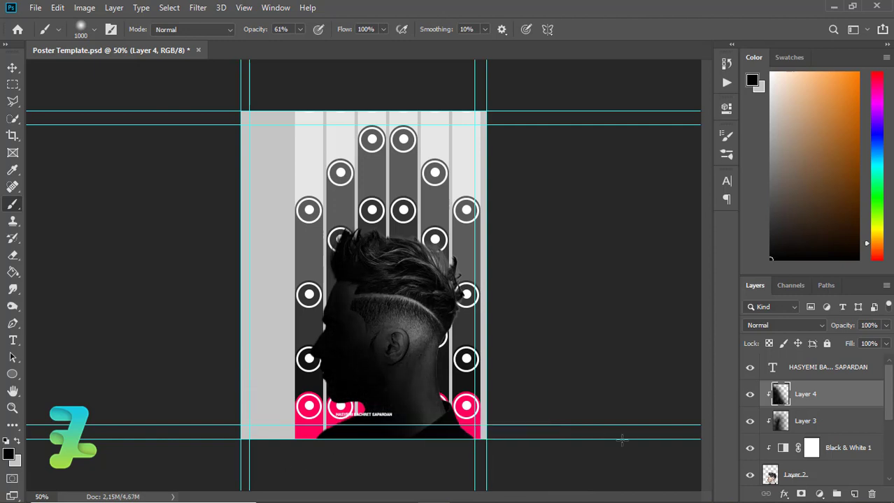
Set Layer 4's blend mode to Hard Light and adjust its opacity
click(806, 326)
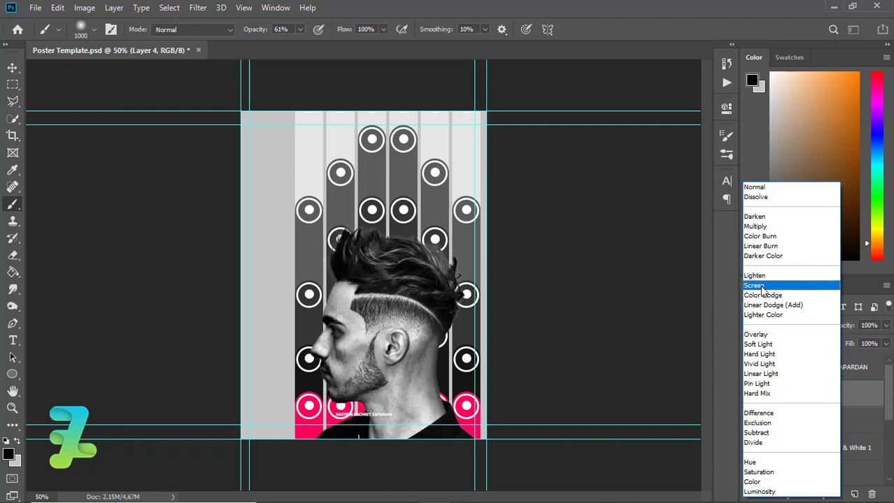
click(758, 355)
click(886, 325)
mouse_move(882, 343)
mouse_down()
mouse_move(864, 344)
mouse_move(885, 355)
mouse_up()
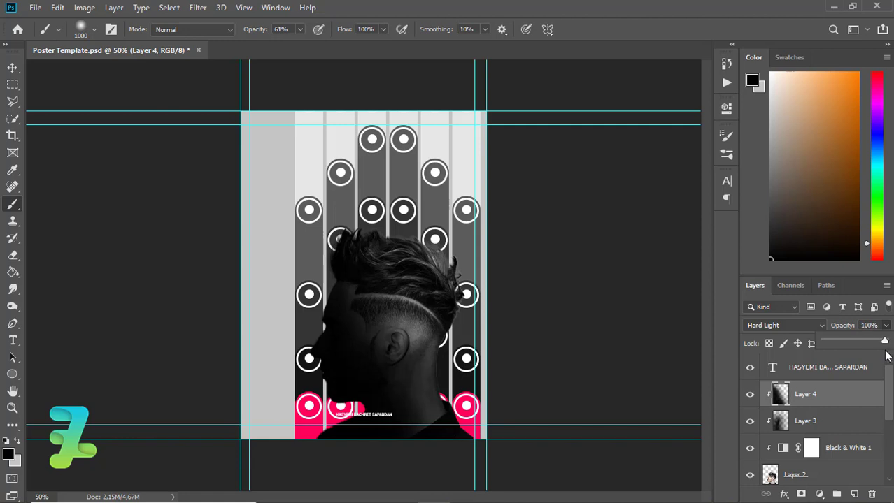
Erase Layer 4's dark overlay from the man's face and neck
click(17, 254)
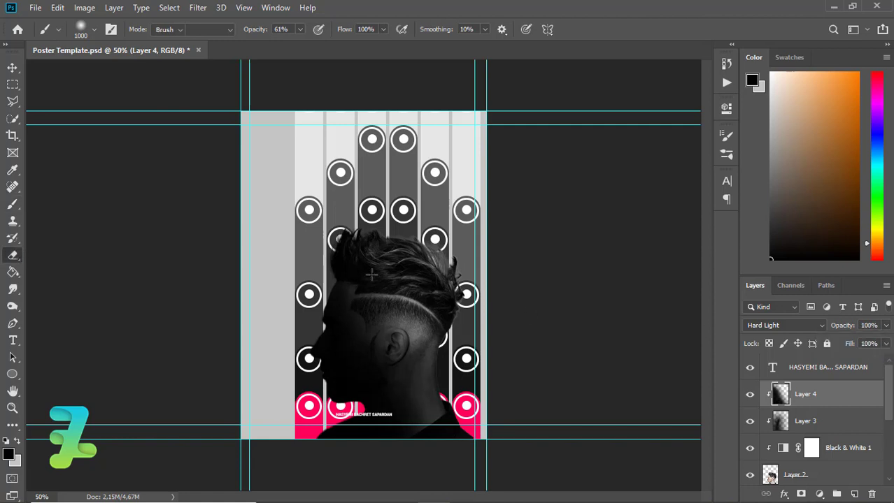
click(391, 304)
key(ctrl+z)
drag(420, 314, 454, 302)
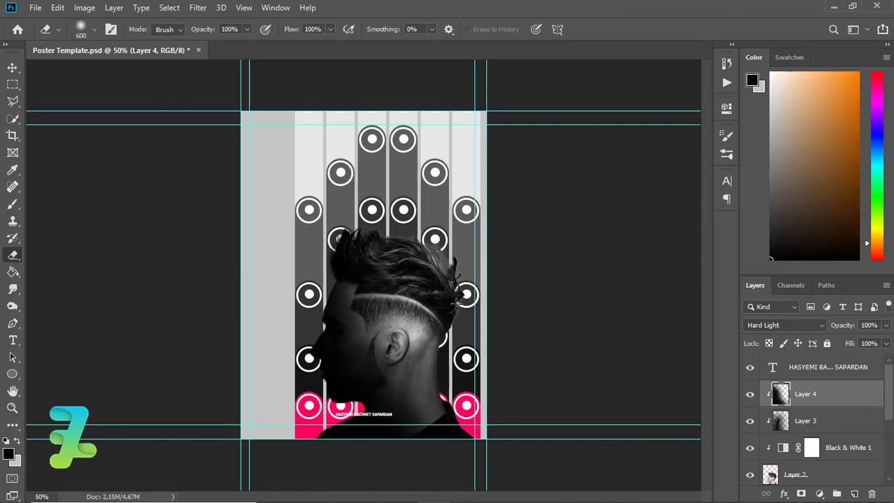
click(474, 362)
click(494, 393)
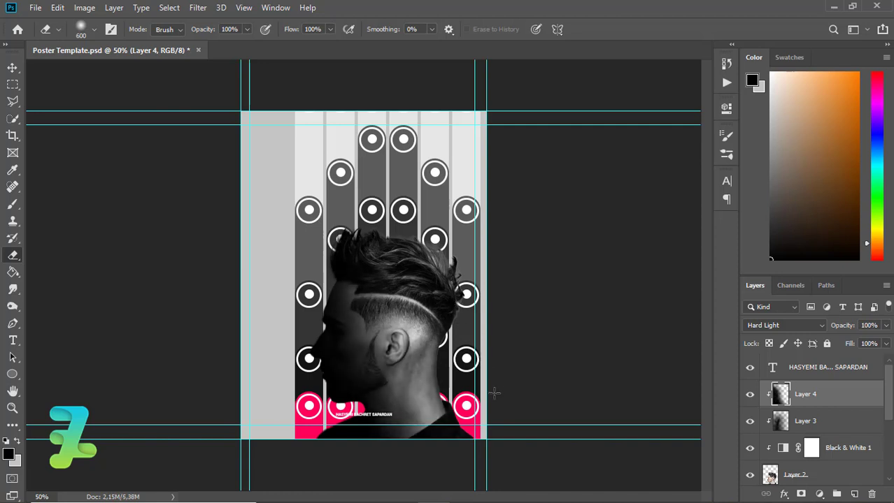
click(494, 394)
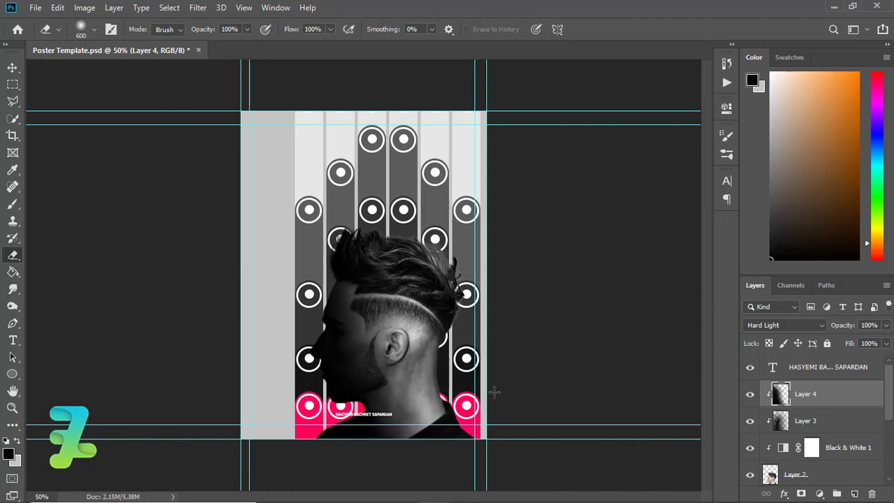
Pick the Burn tool and lower Layer 4's opacity to 84%
click(772, 476)
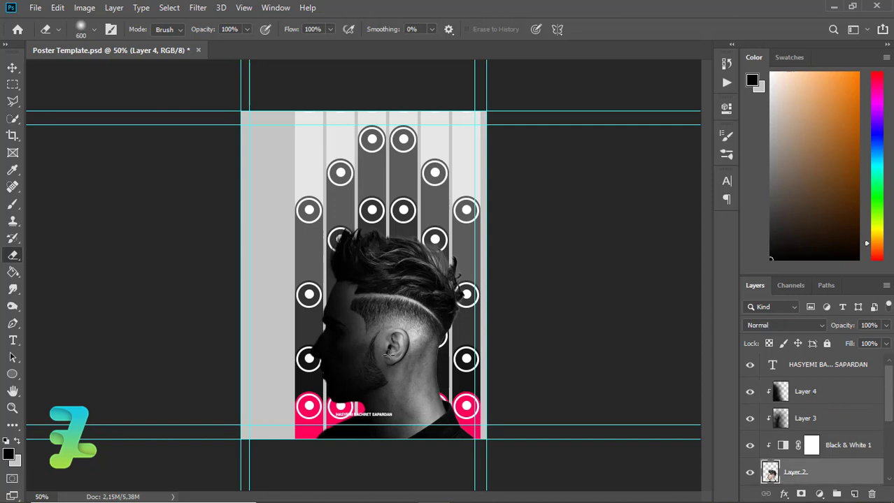
click(13, 306)
click(63, 315)
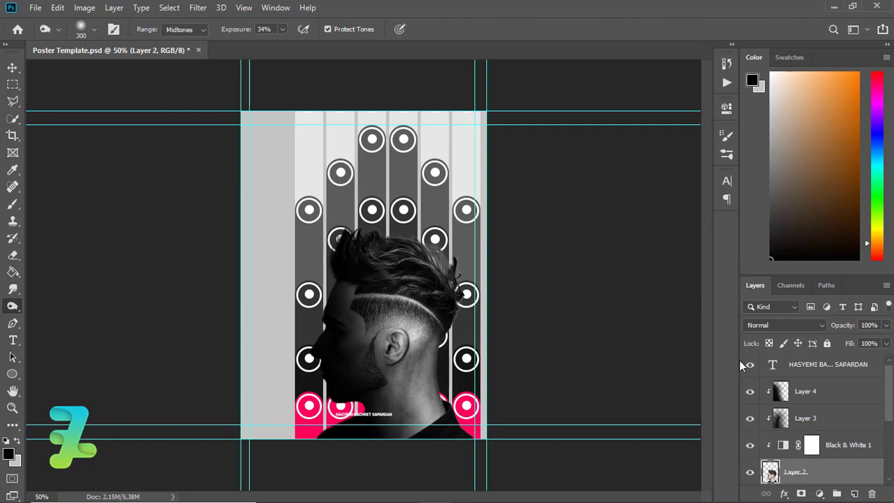
key(alt+bracketright)
key(alt+bracketright)
key(alt+bracketright)
click(885, 344)
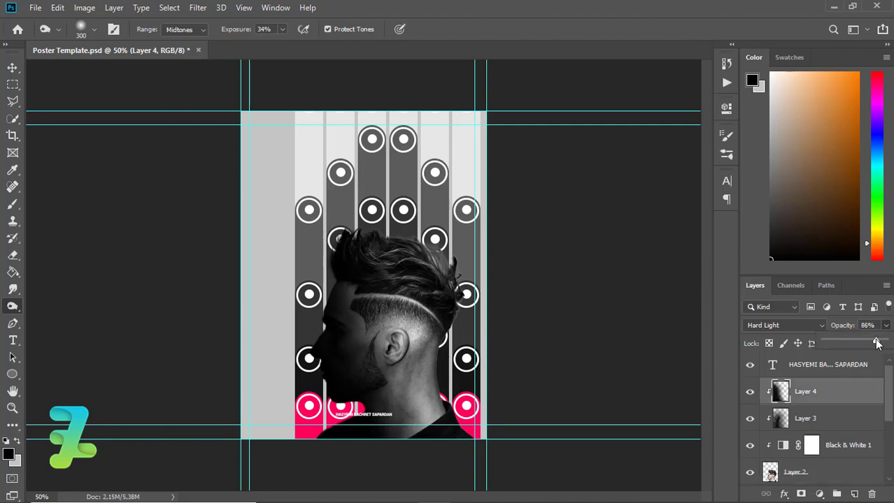
drag(876, 343, 876, 342)
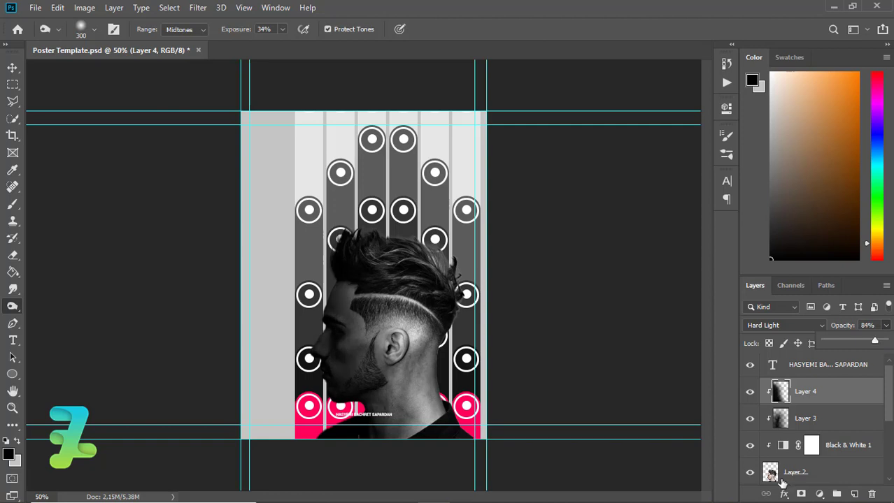
key(alt+bracketleft)
key(alt+bracketleft)
key(alt+bracketleft)
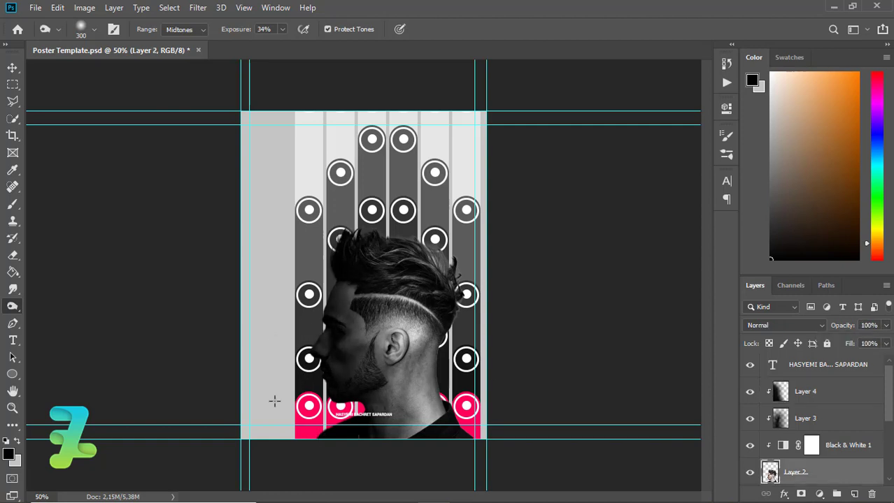
Duplicate Group 1 copy 5's PINK group and place the copy above the portrait layers
click(12, 67)
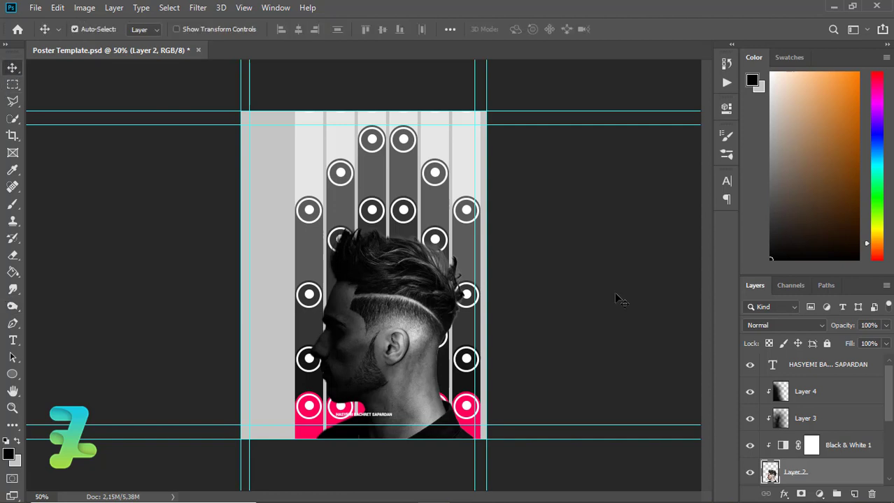
scroll(891, 389, down, 3)
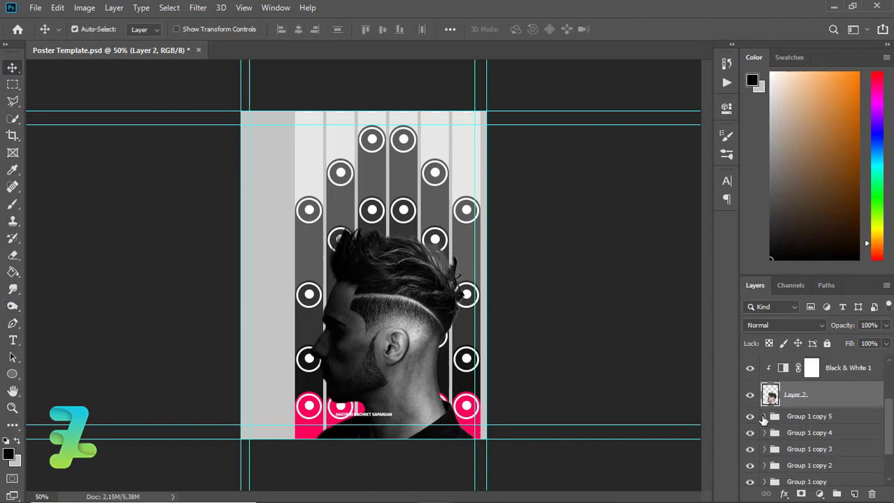
click(765, 416)
click(784, 435)
key(ctrl+j)
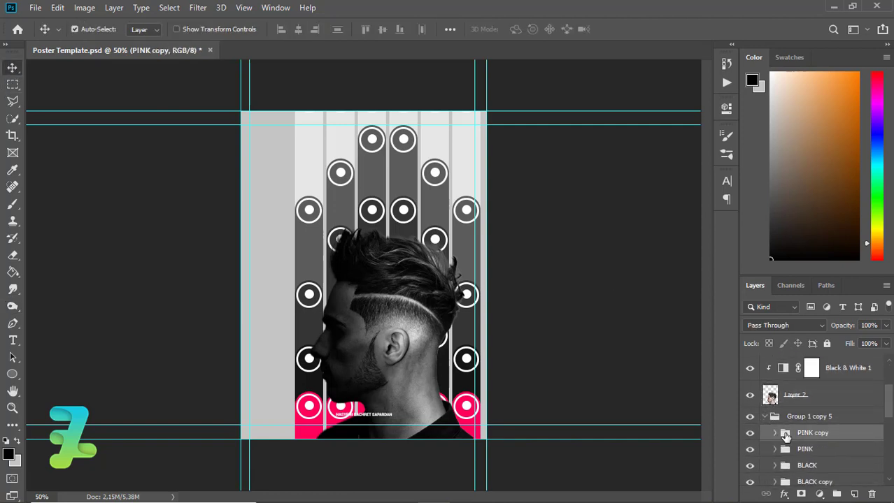
mouse_move(784, 434)
mouse_down()
mouse_move(783, 343)
mouse_move(784, 378)
mouse_up()
click(765, 433)
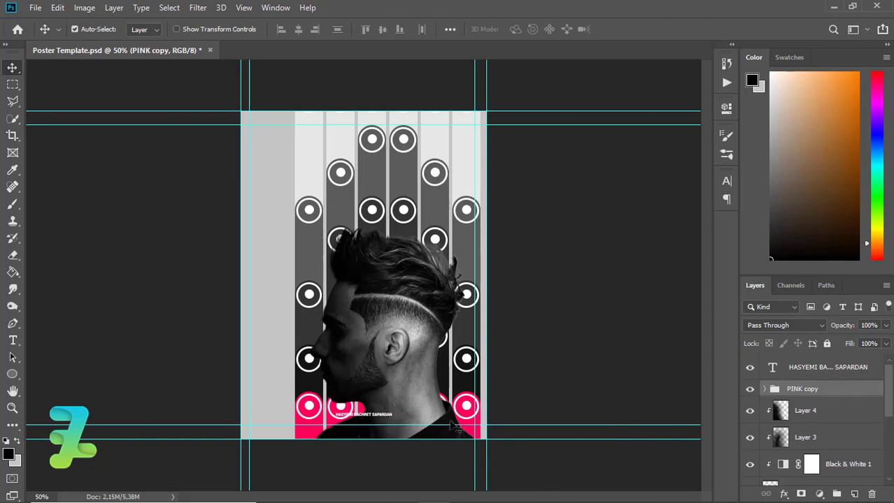
Move the pink bar copy over the man's neck and Alt-drag a second copy beside it
drag(454, 428, 402, 427)
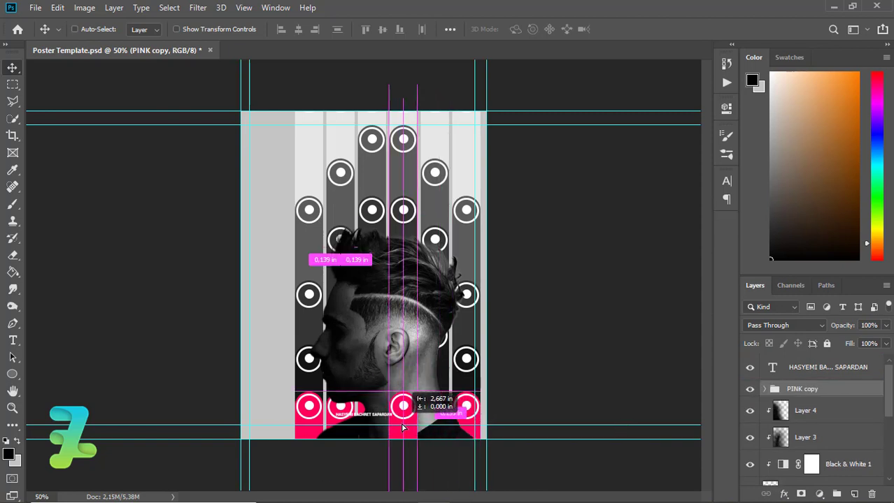
mouse_move(402, 428)
mouse_down()
mouse_move(405, 376)
mouse_move(382, 396)
mouse_up()
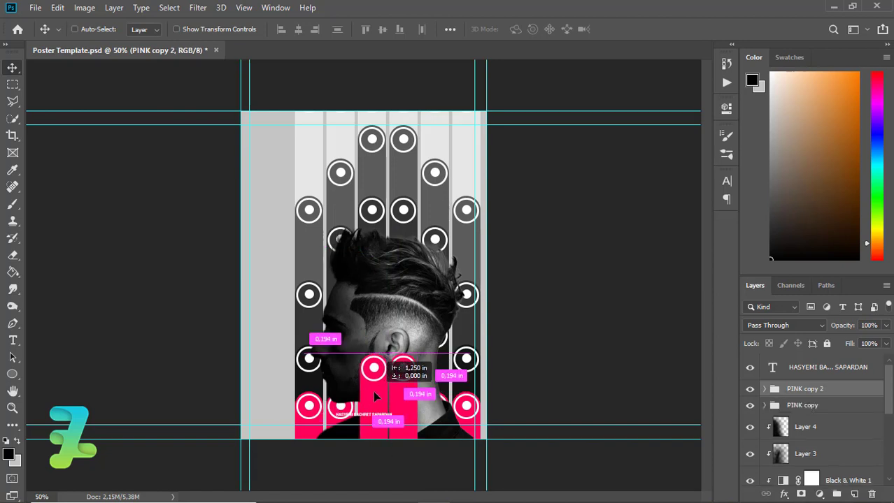
mouse_move(382, 397)
mouse_down()
mouse_move(375, 414)
mouse_move(372, 407)
mouse_up()
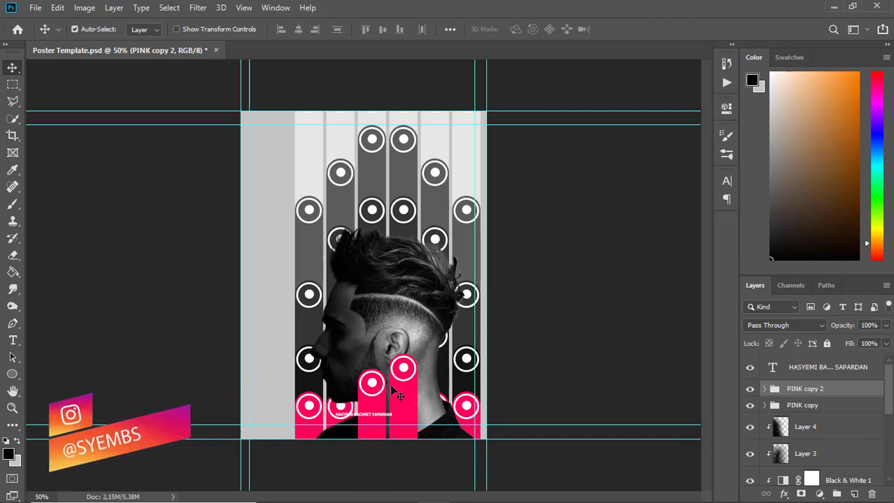
key(ctrl+plus)
key(ctrl+plus)
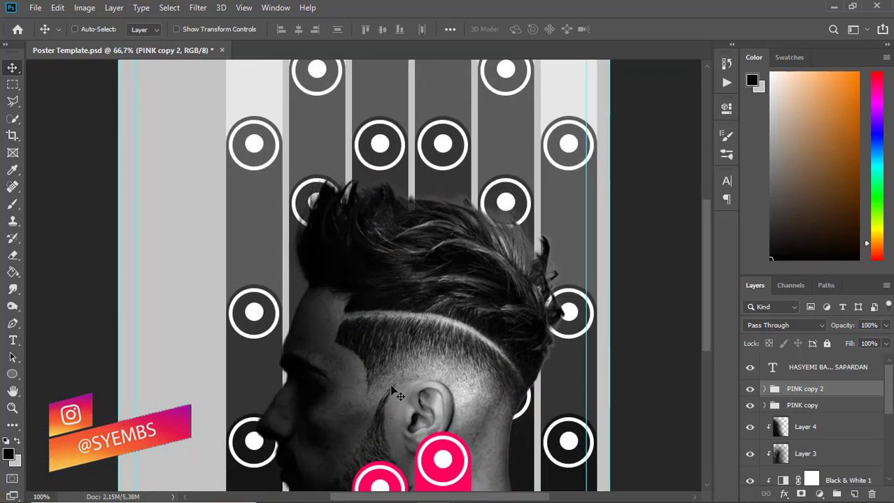
key(ctrl+plus)
key(ctrl+minus)
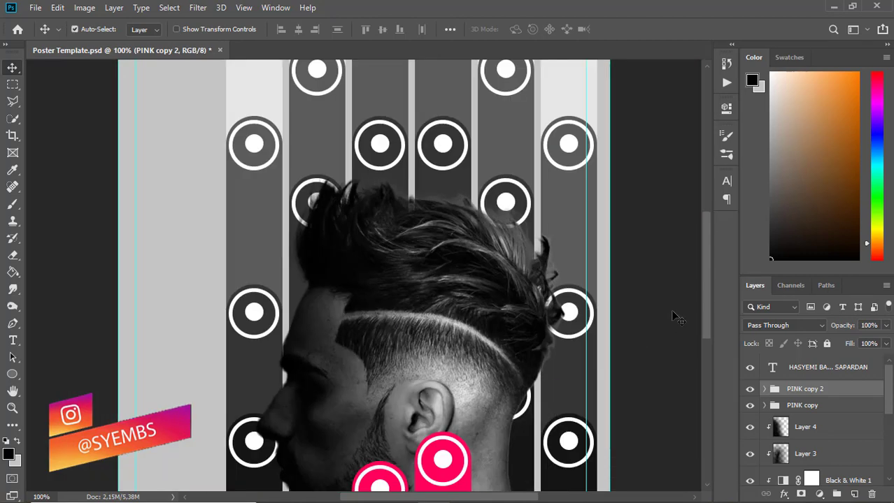
mouse_move(706, 290)
mouse_down()
mouse_move(706, 341)
mouse_move(685, 238)
mouse_up()
scroll(683, 234, up, 1)
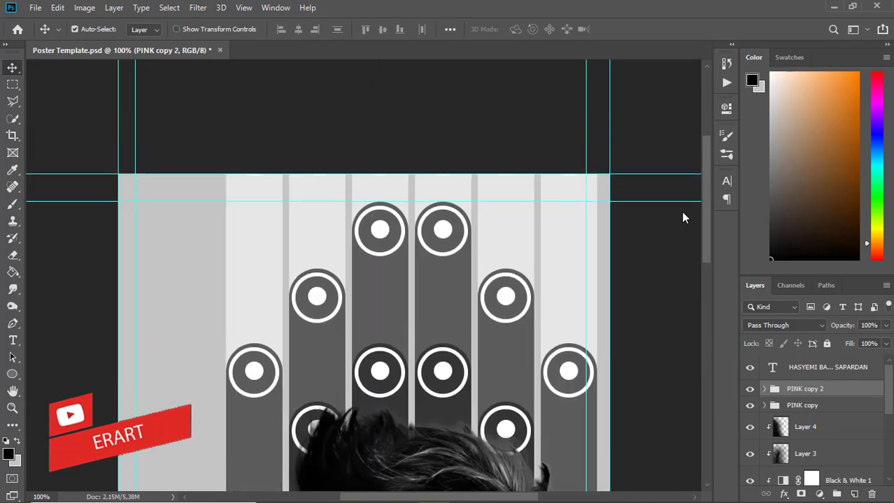
scroll(680, 211, up, 2)
scroll(679, 206, up, 1)
scroll(685, 224, down, 5)
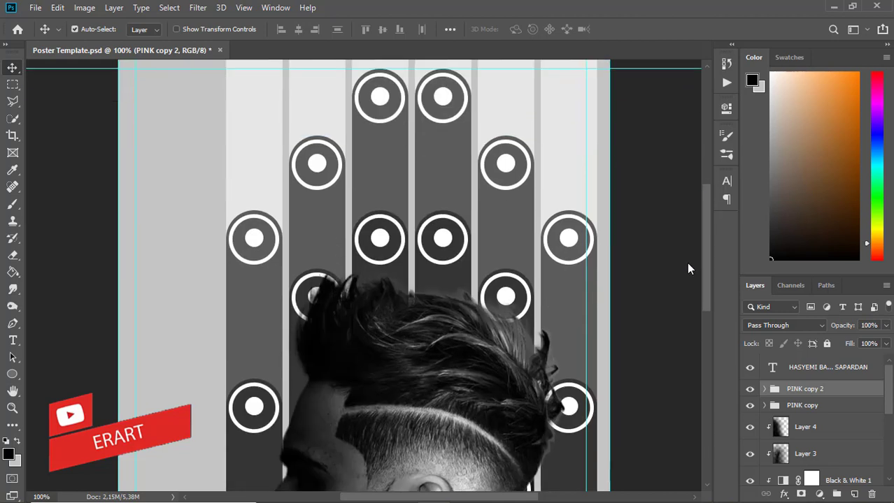
scroll(688, 265, down, 5)
Add a new text layer reading 'DESIGN POSTER' in all capitals, coloured white
click(14, 342)
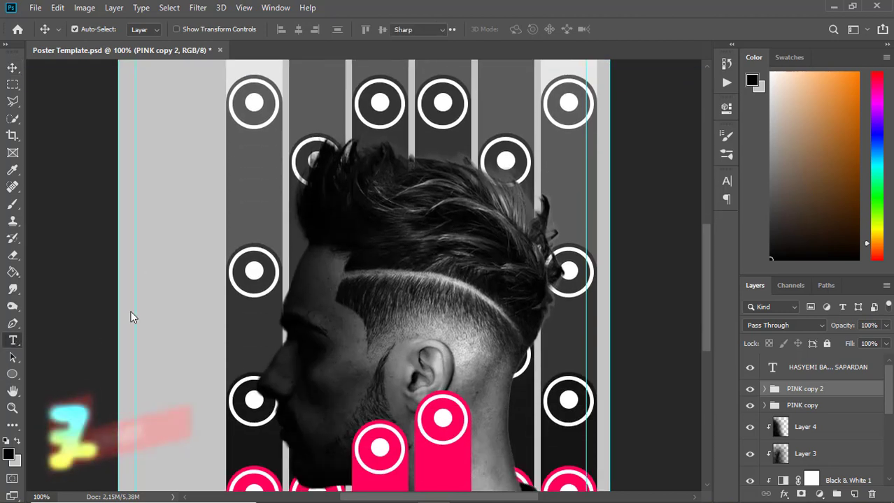
click(173, 336)
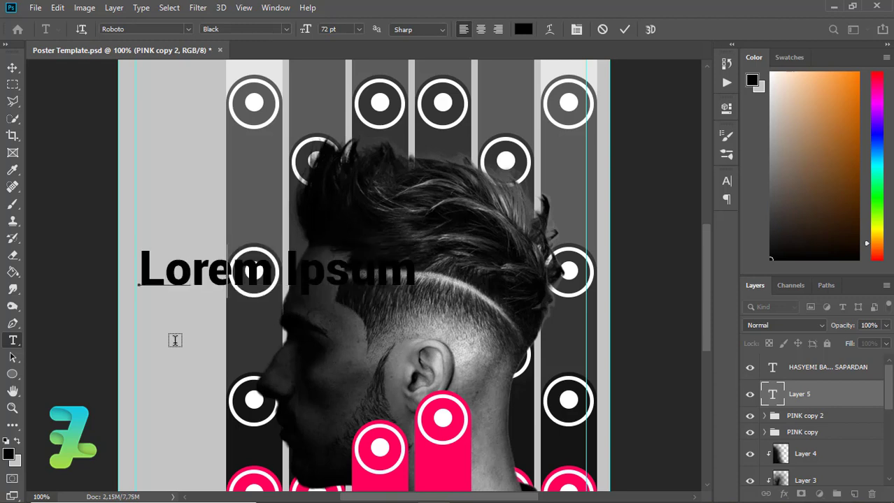
text(design)
key(ctrl+a)
key(End)
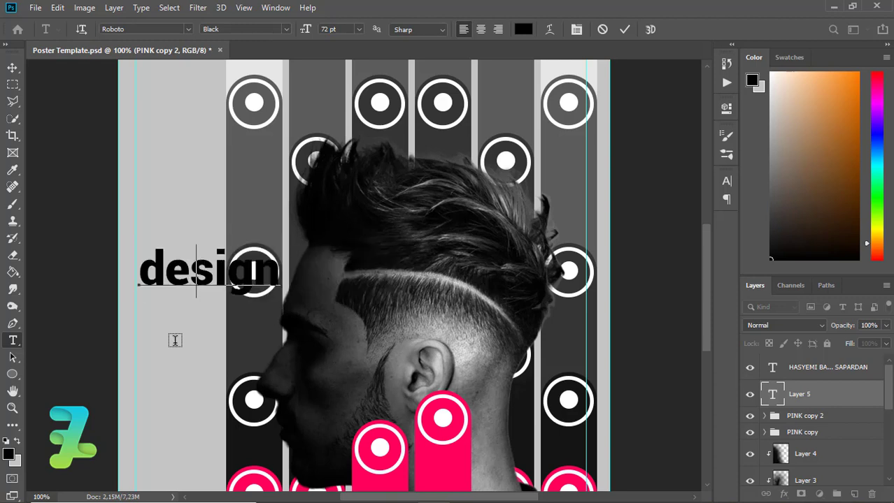
text(poster)
key(ctrl+shift+k)
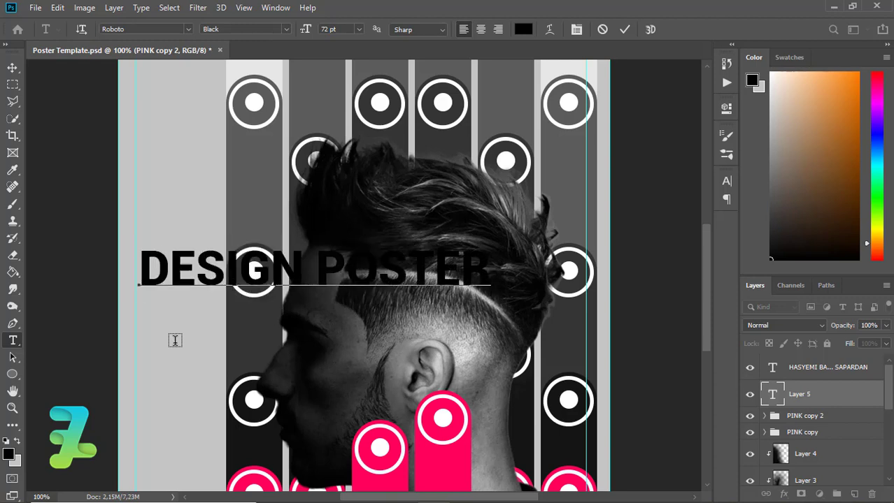
key(ctrl+a)
click(18, 443)
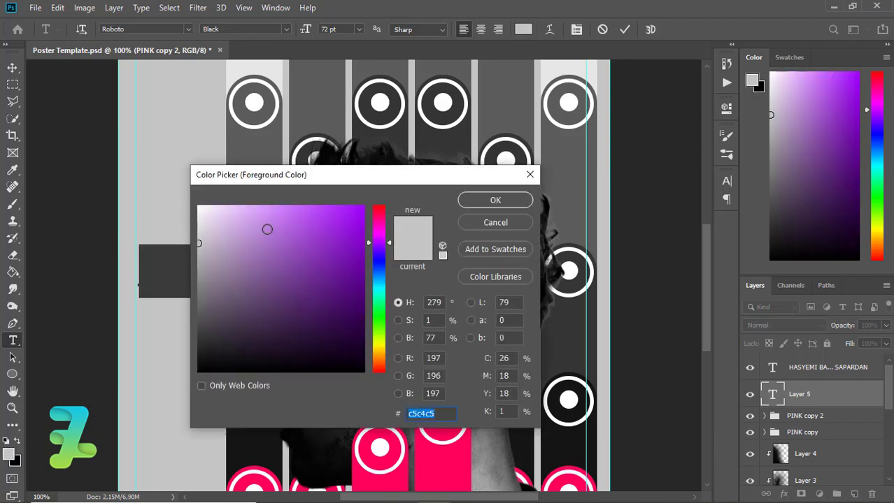
drag(224, 216, 199, 206)
click(512, 200)
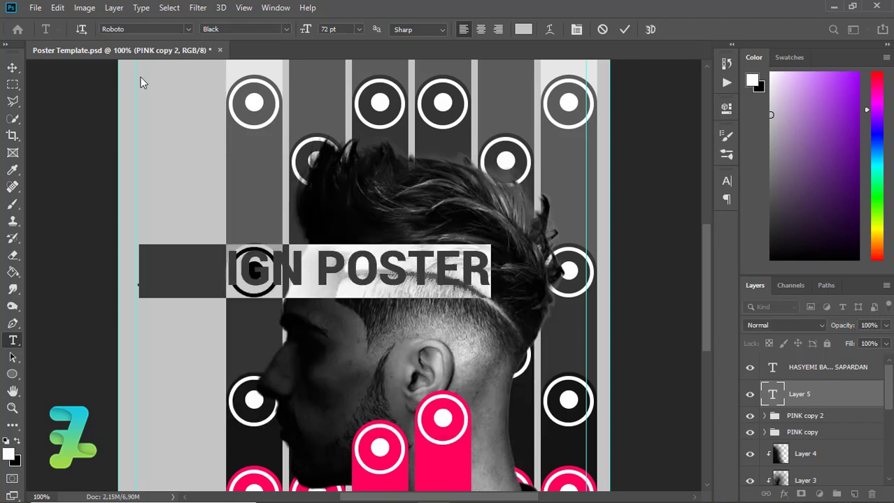
Rotate the DESIGN POSTER text -90° to run vertically and move it into the left strip
click(59, 8)
mouse_move(157, 306)
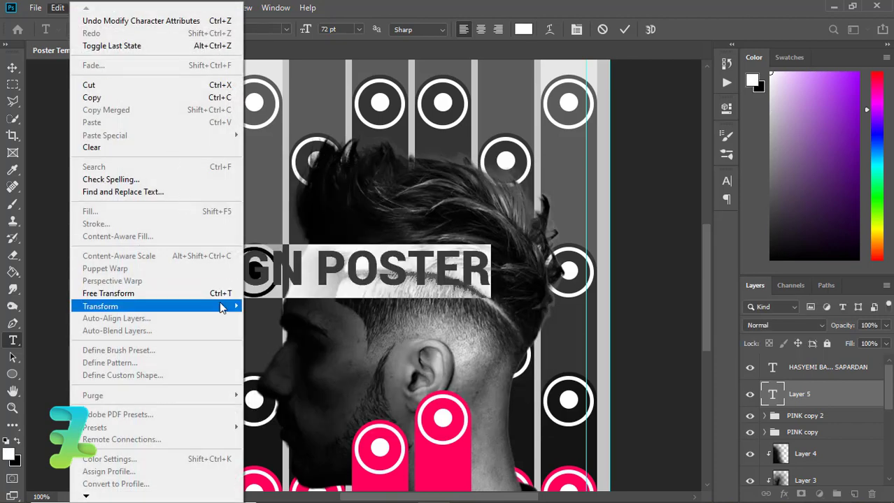
click(262, 338)
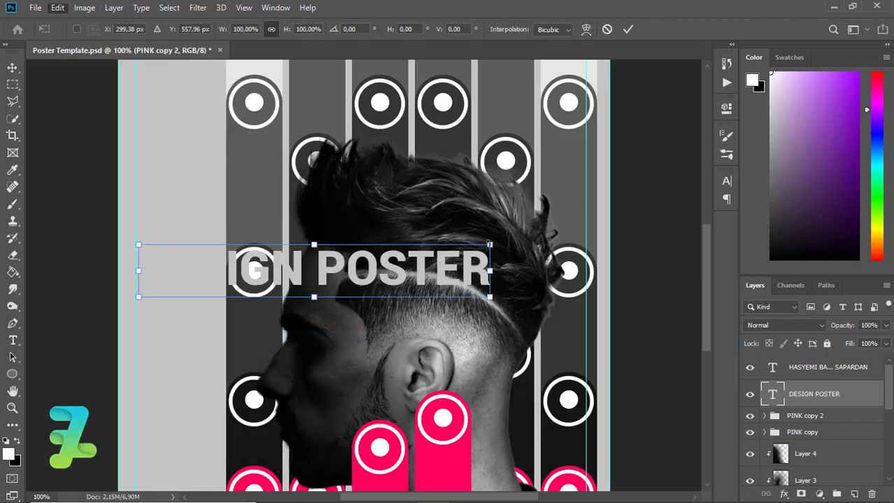
mouse_move(495, 247)
mouse_down()
mouse_move(268, 109)
mouse_move(311, 102)
mouse_up()
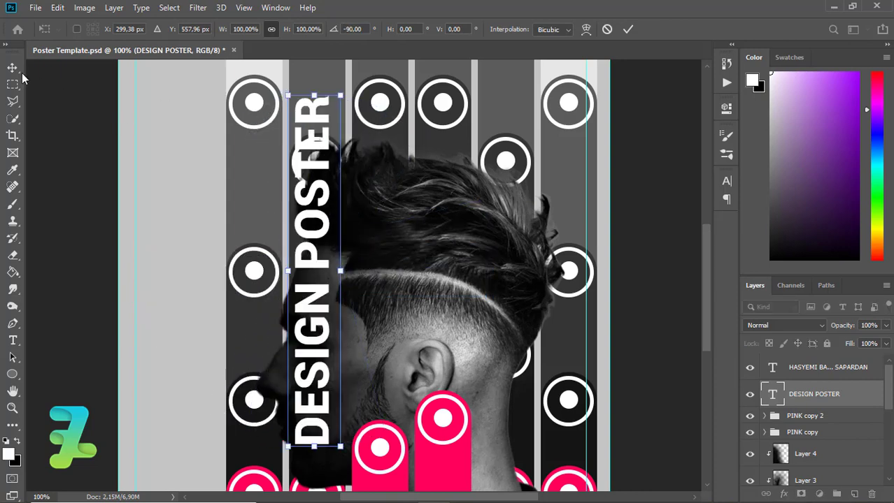
key(Return)
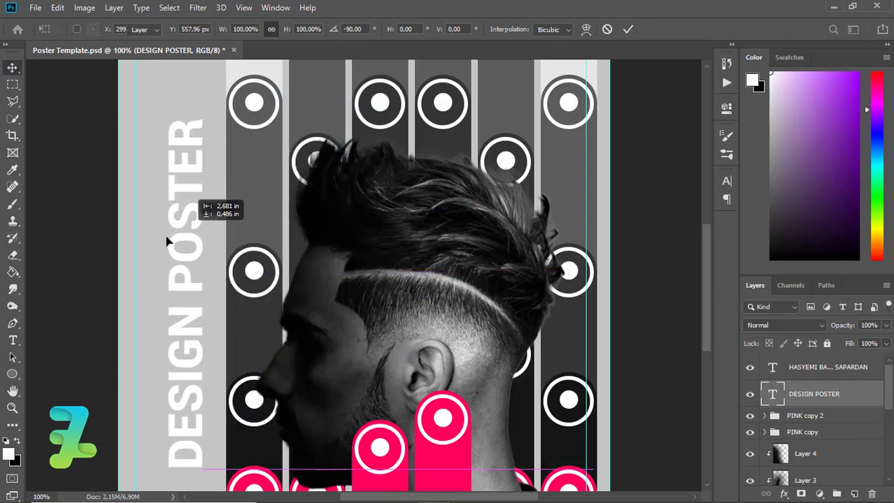
drag(307, 201, 155, 229)
drag(708, 235, 707, 280)
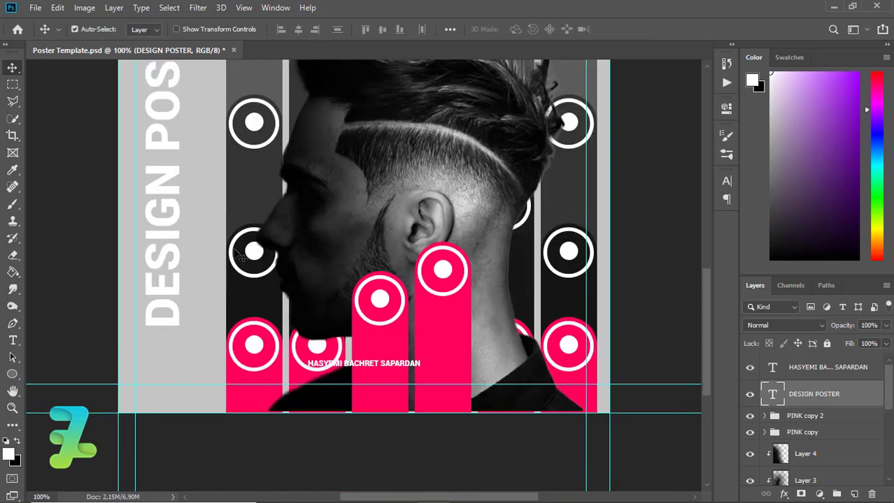
drag(167, 287, 158, 338)
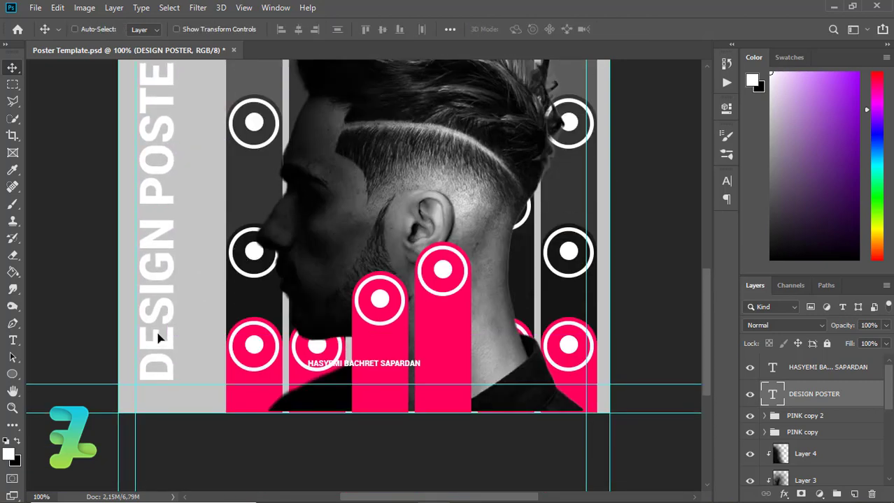
Resize DESIGN POSTER to 24 pt and fine-position it at the strip's lower left
double_click(773, 394)
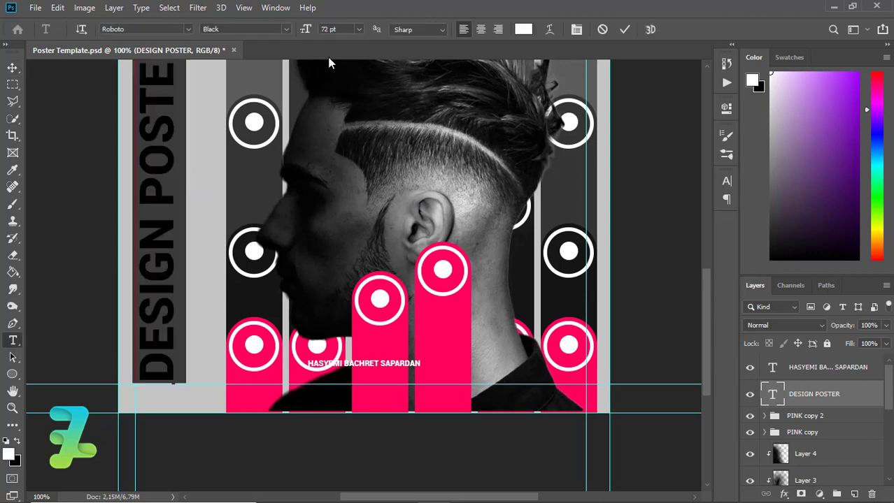
click(358, 30)
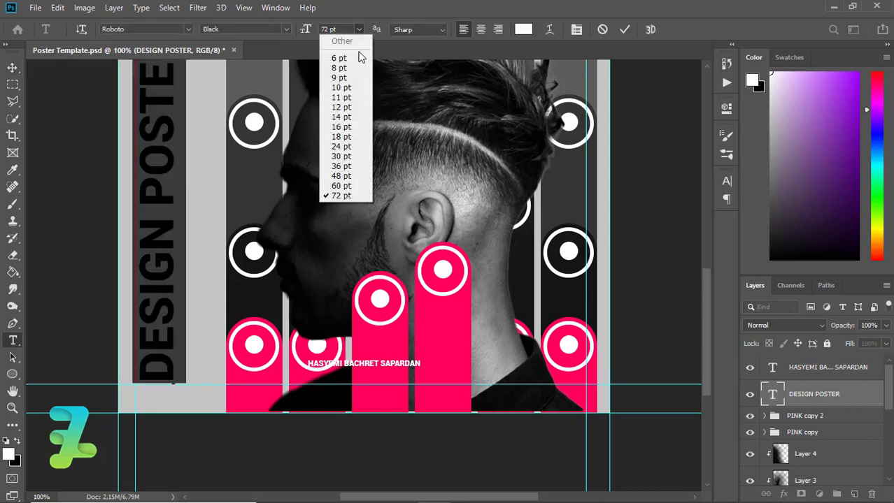
click(340, 148)
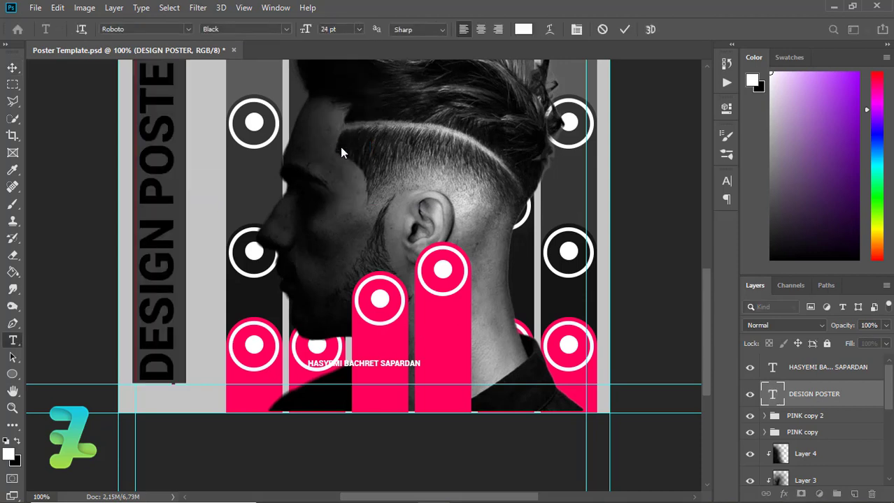
click(13, 68)
drag(175, 310, 148, 316)
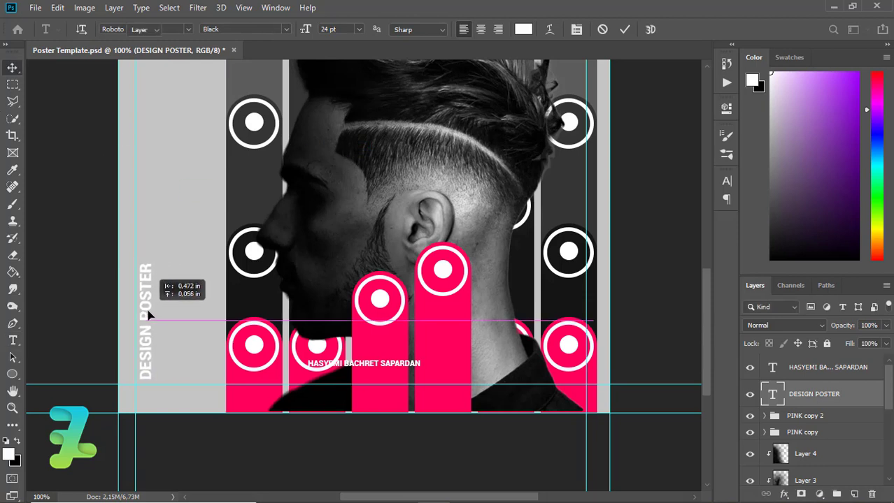
drag(148, 316, 149, 314)
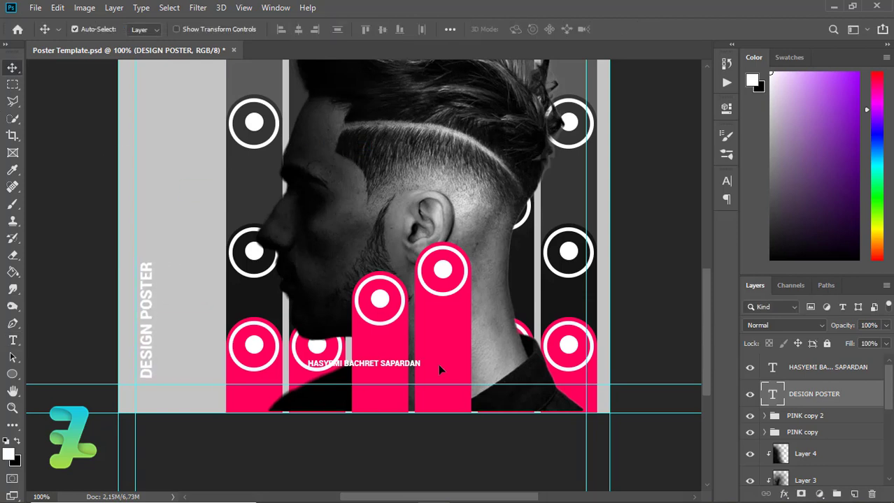
Rotate the name text layer -90° so it runs vertically
key(alt+bracketright)
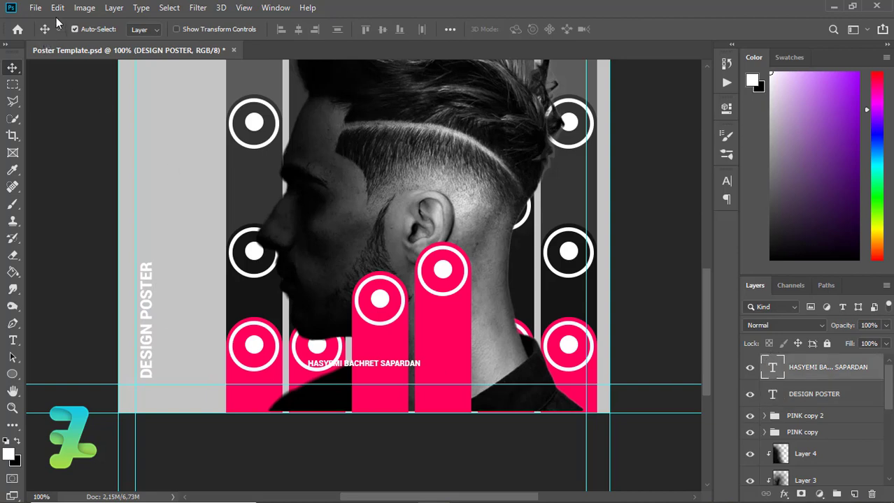
click(57, 7)
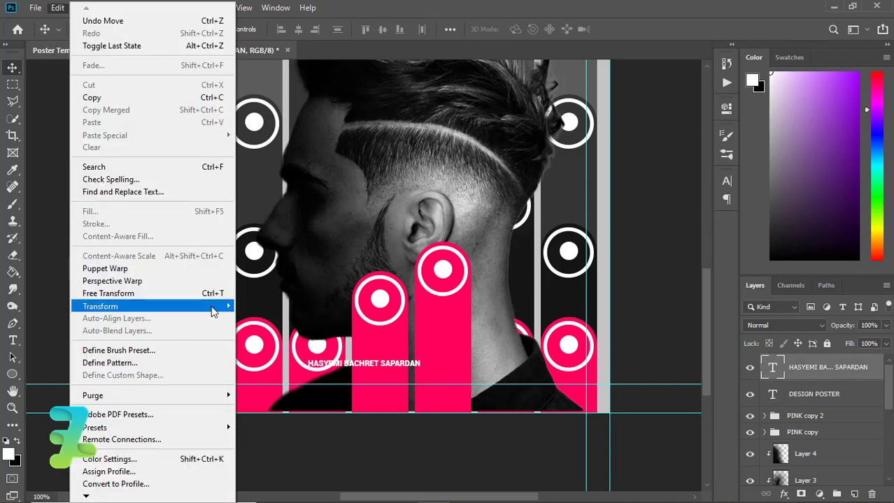
click(284, 420)
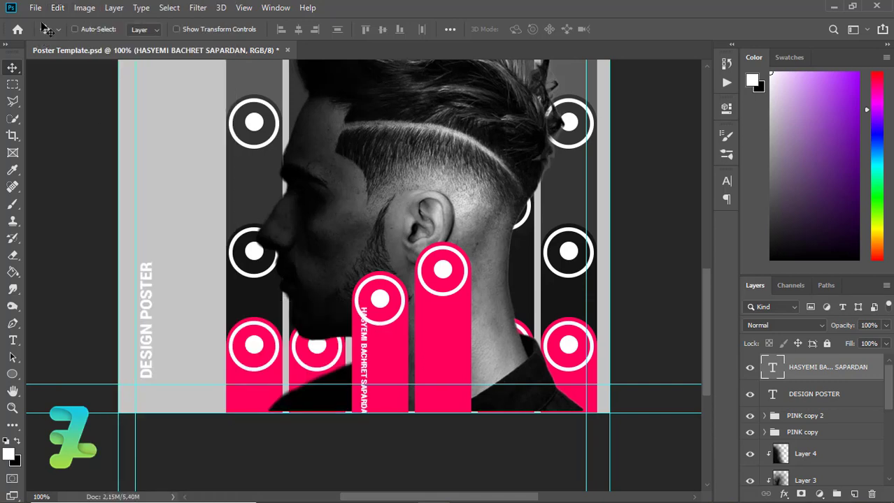
key(ctrl+z)
click(57, 7)
mouse_move(100, 307)
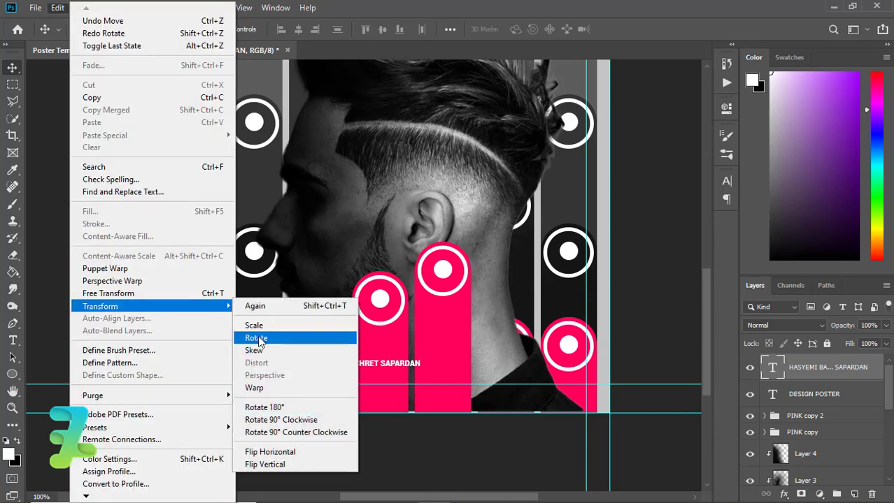
click(255, 339)
drag(434, 347, 350, 280)
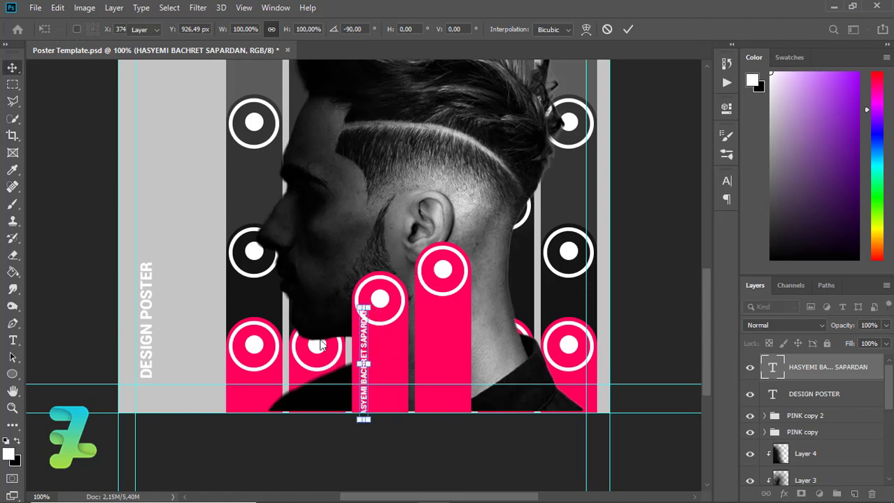
key(Return)
Move the vertical name text into the left light strip above DESIGN POSTER
mouse_move(304, 258)
mouse_down()
mouse_move(232, 207)
mouse_move(168, 133)
mouse_up()
scroll(704, 317, up, 5)
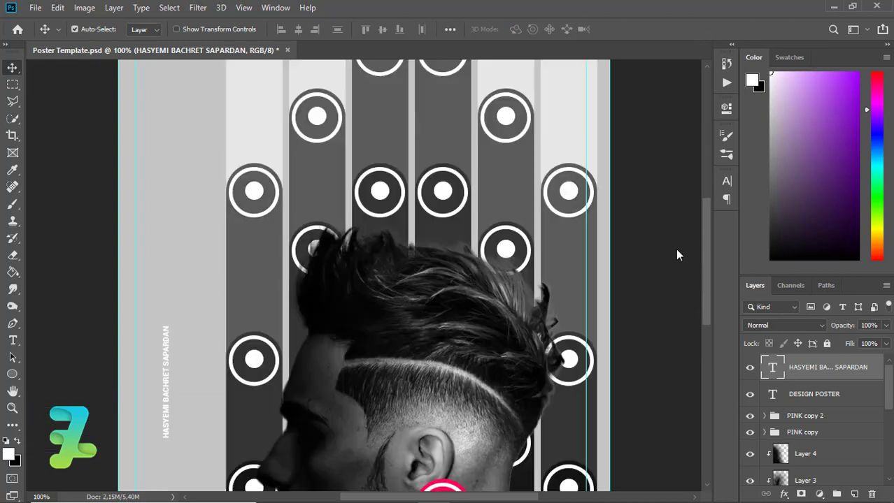
drag(166, 356, 145, 151)
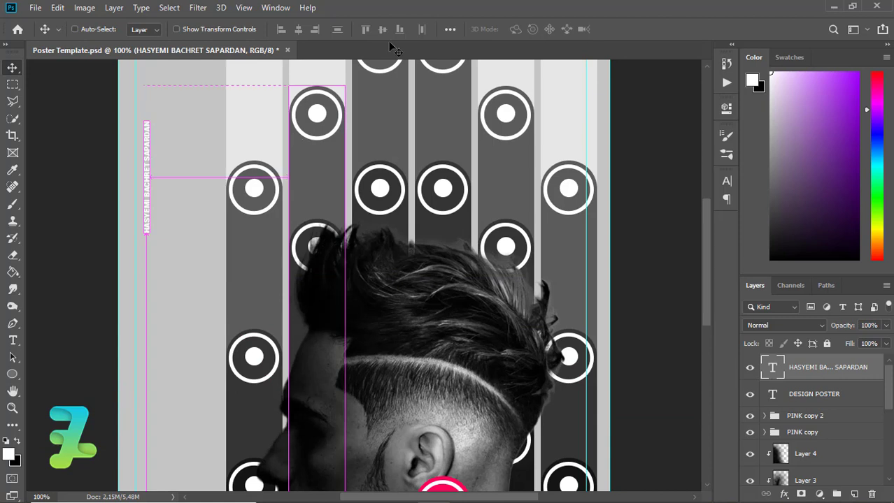
key(ctrl+a)
key(shift+Down)
key(shift+Down)
key(shift+Down)
key(shift+Down)
key(shift+Down)
key(shift+Down)
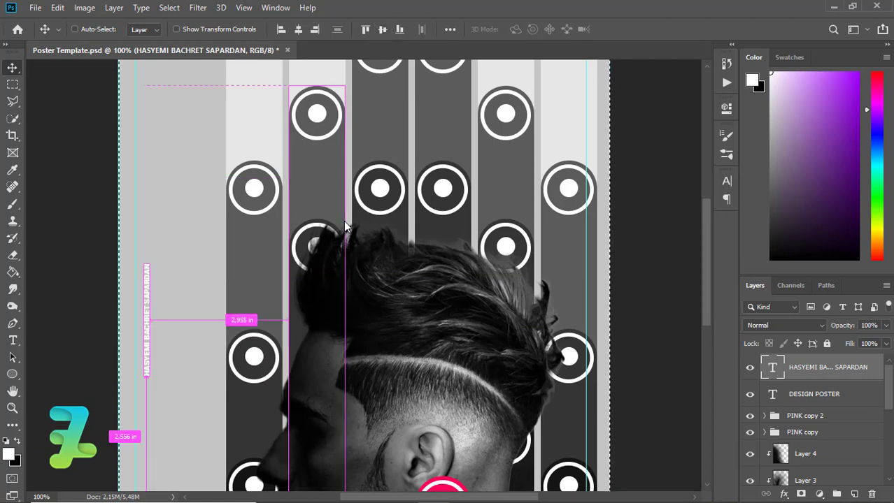
key(ctrl+d)
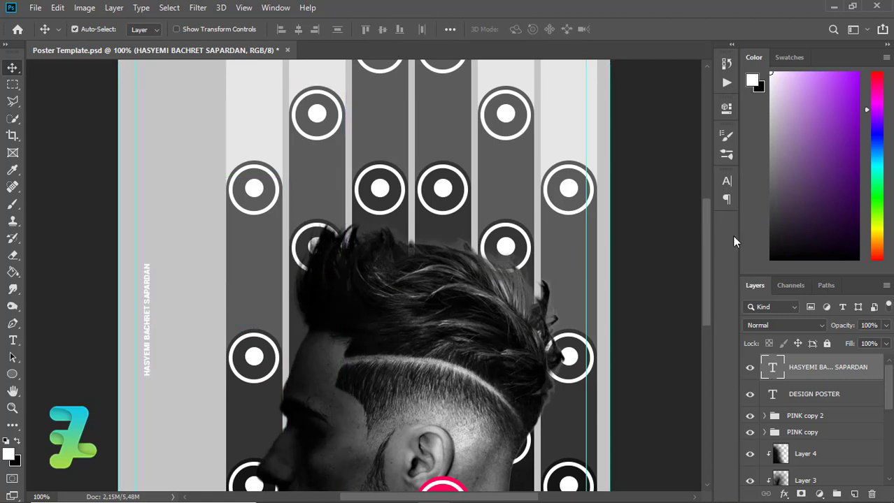
scroll(702, 202, down, 1)
scroll(706, 246, up, 5)
scroll(712, 270, down, 5)
scroll(312, 286, down, 2)
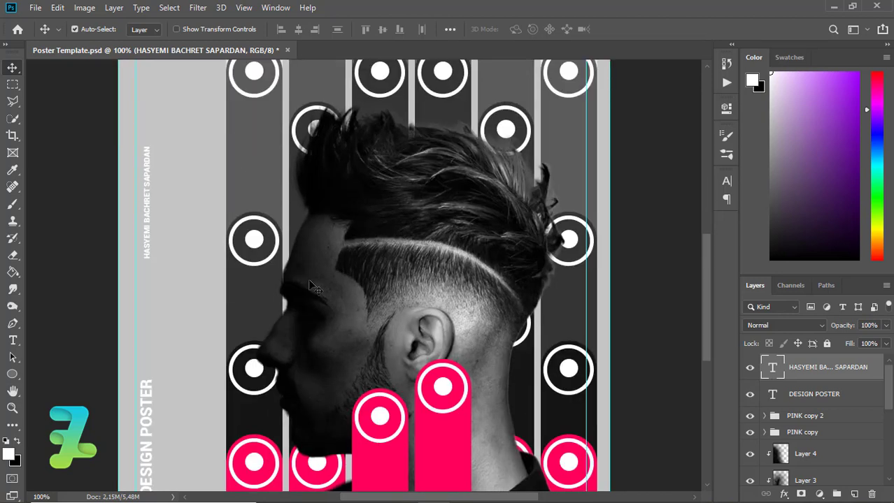
Add a second follow line with the handle to the vertical name text
double_click(773, 371)
text(FOLLOW)
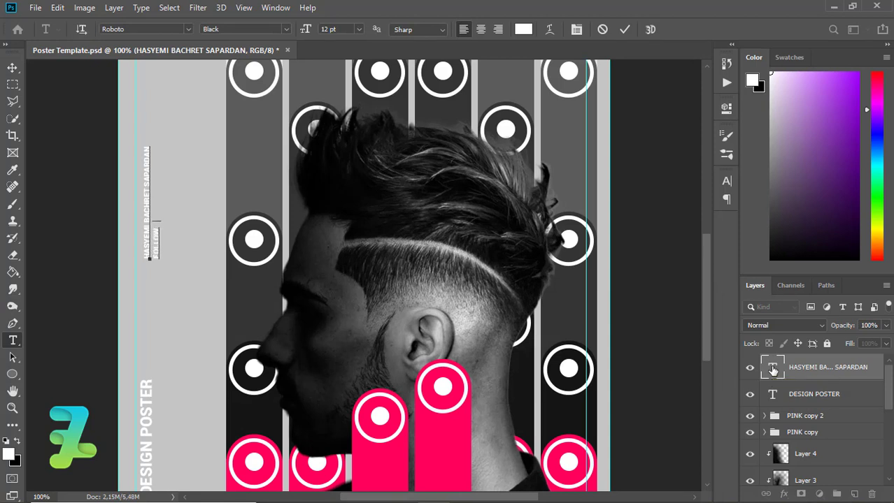
text(SYEMBS)
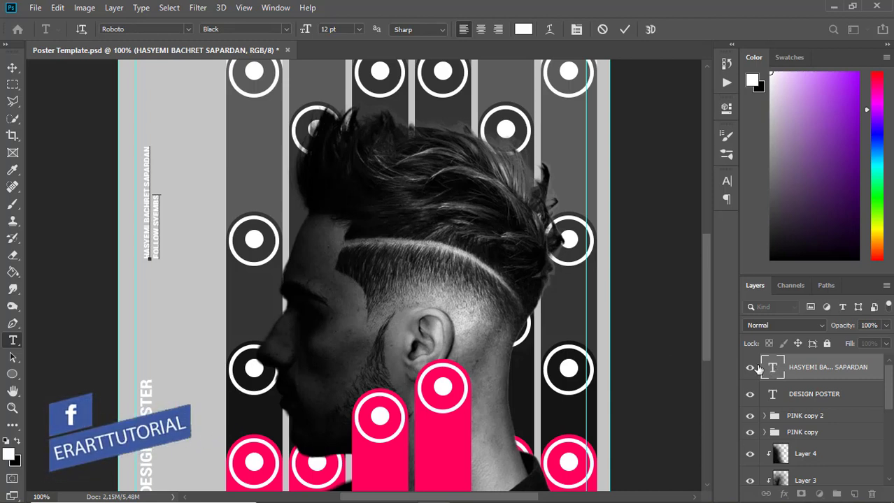
click(13, 68)
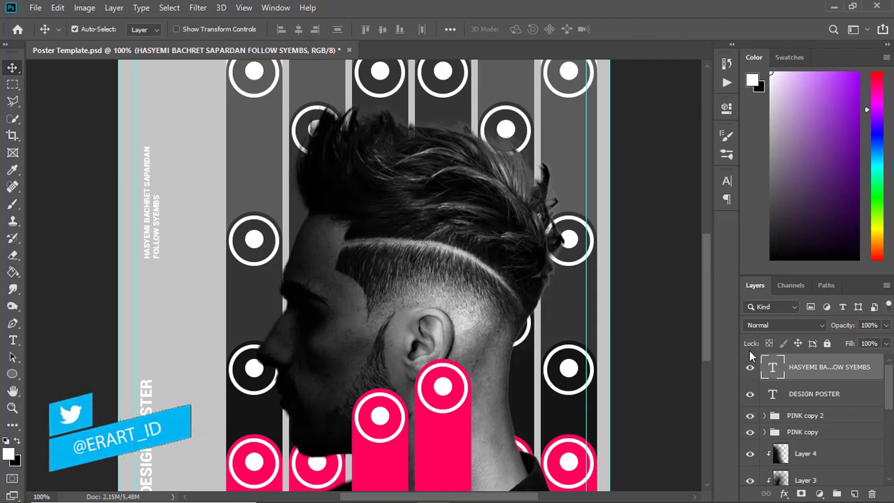
Duplicate the name text higher in the left strip and replace its contents with '5555-6666'
drag(703, 333, 696, 276)
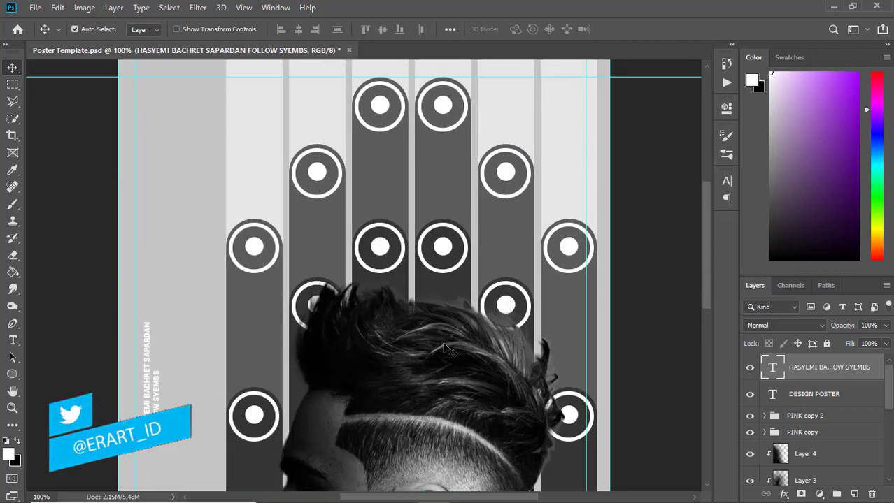
mouse_move(445, 347)
mouse_down()
mouse_move(155, 410)
mouse_move(155, 247)
mouse_up()
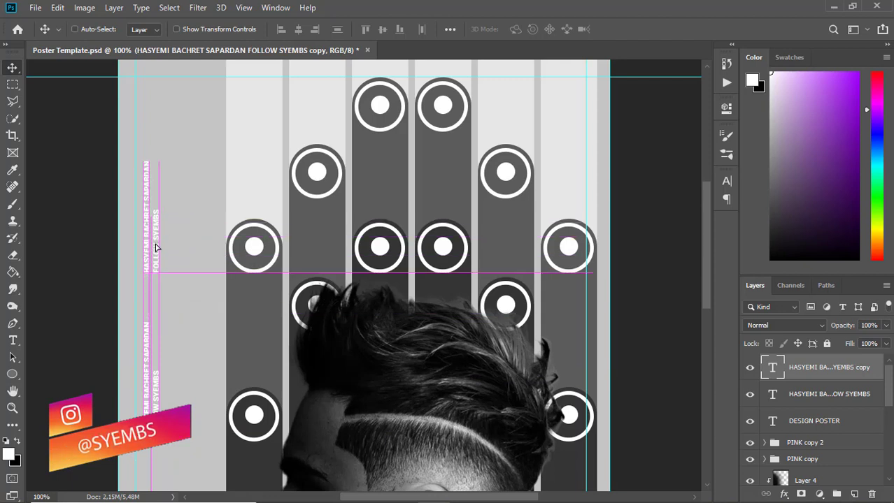
drag(155, 247, 155, 244)
double_click(769, 372)
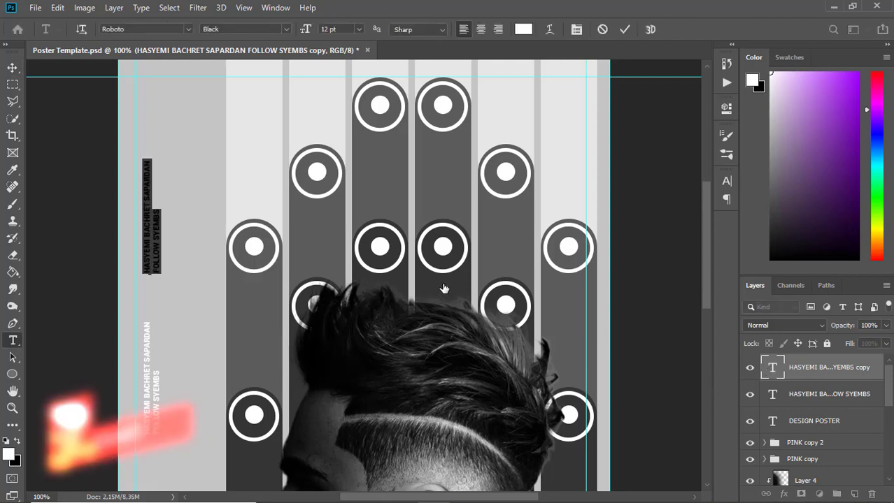
text(5555-6666)
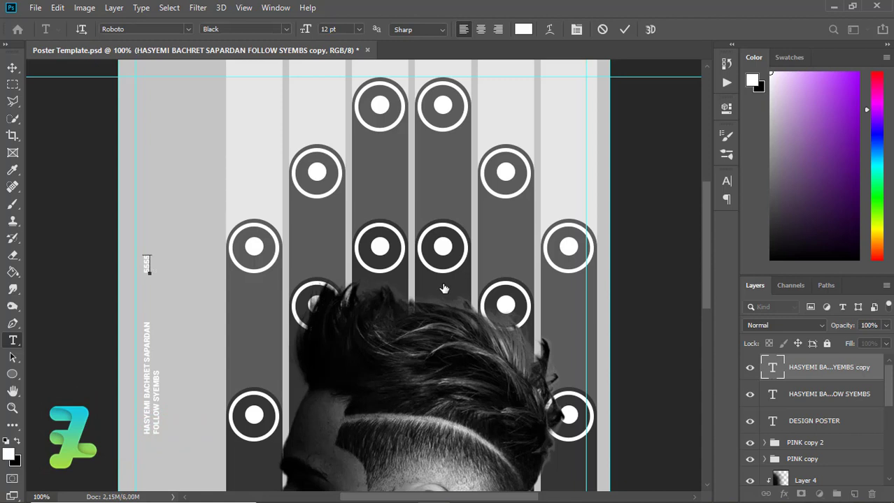
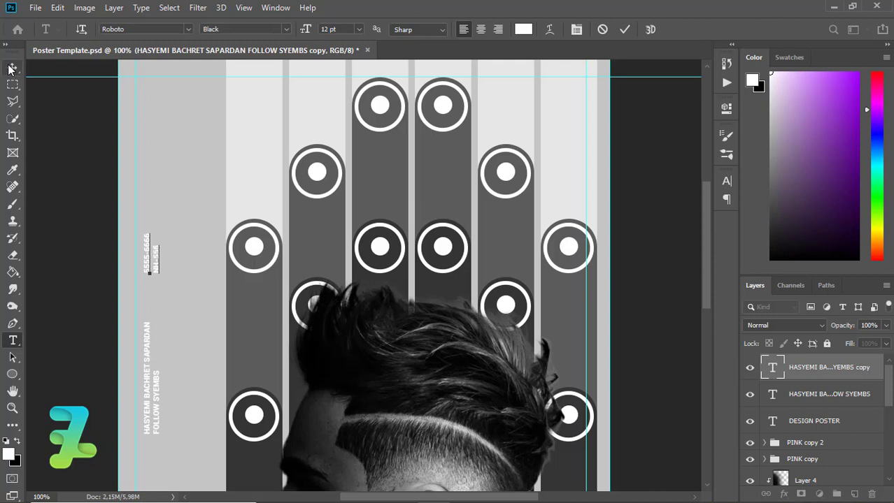
Make the short vertical number line and the two-line credit text black
key(ctrl+a)
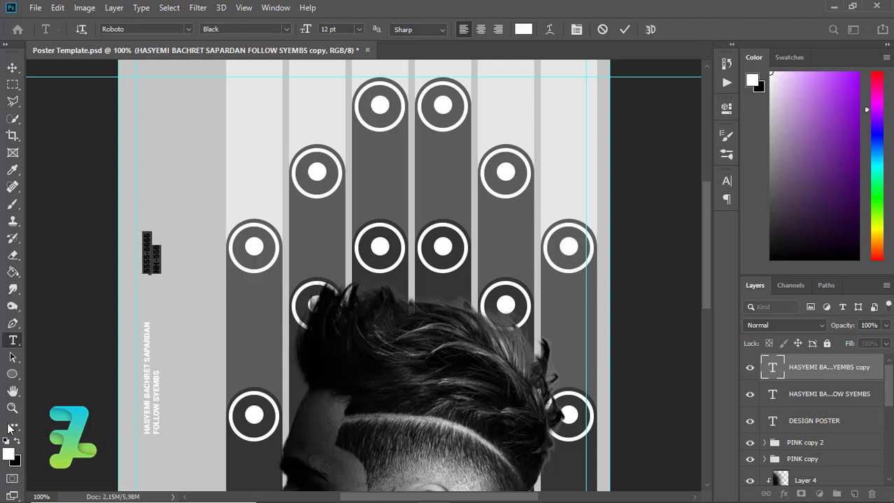
click(17, 440)
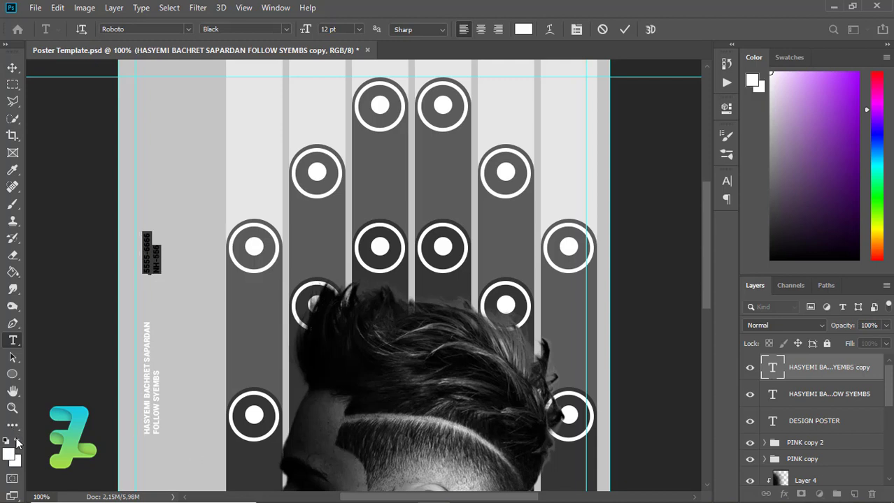
click(774, 398)
key(Return)
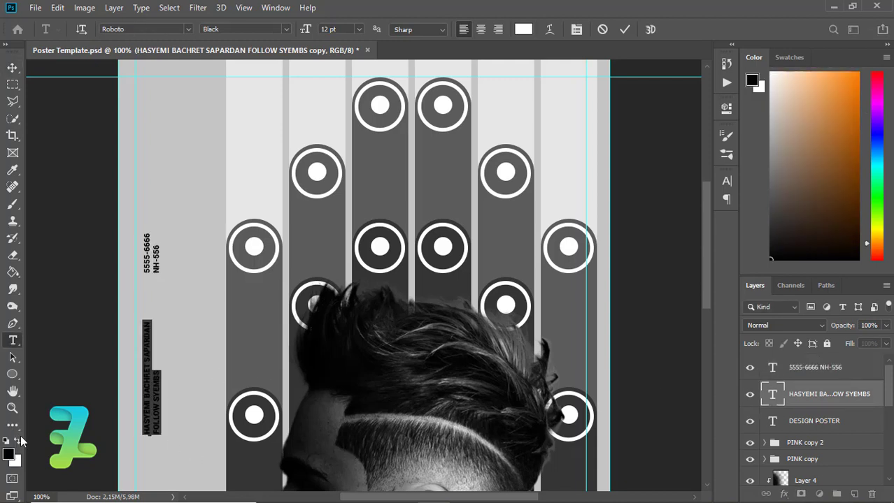
click(771, 423)
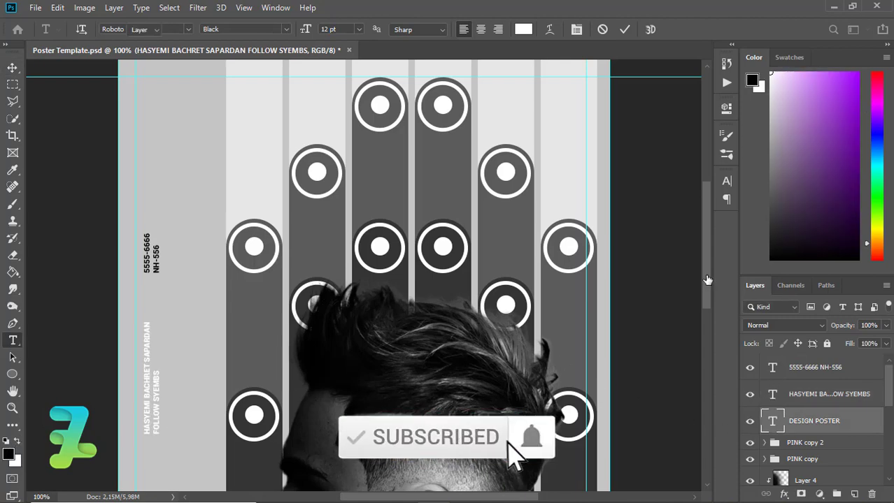
Turn the vertical DESIGN POSTER text black and view the whole poster
key(Return)
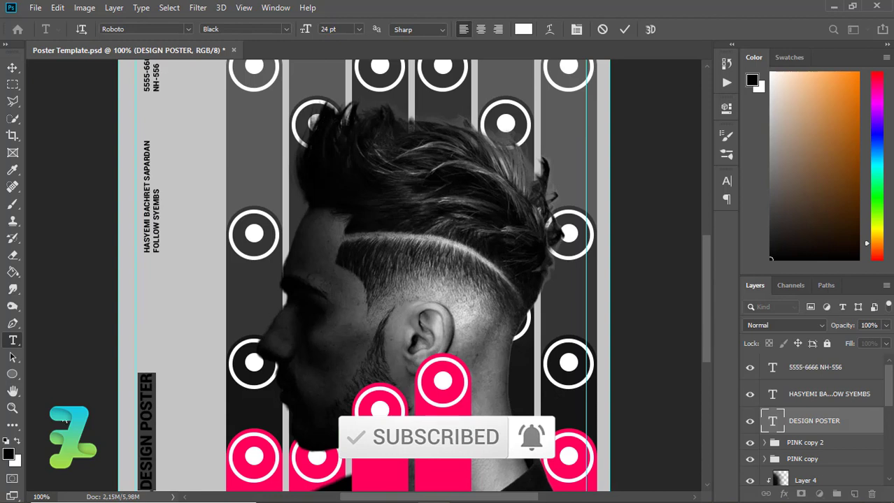
click(19, 442)
click(18, 443)
click(13, 67)
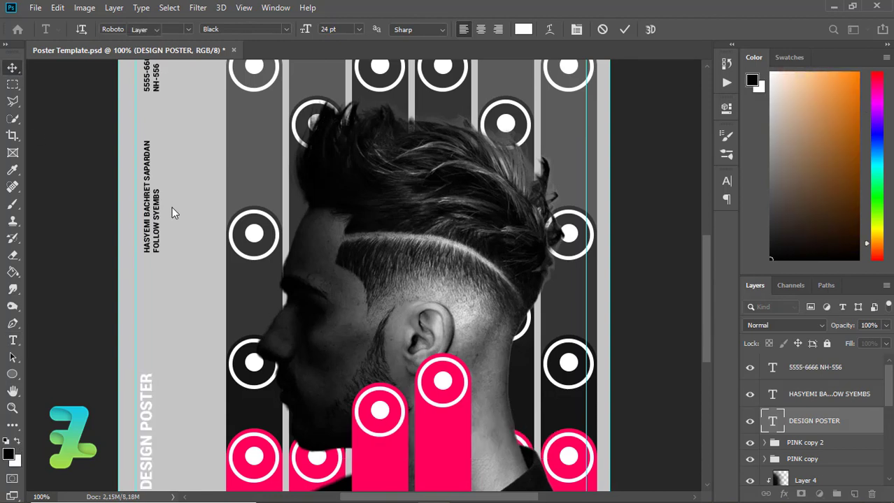
key(ctrl+minus)
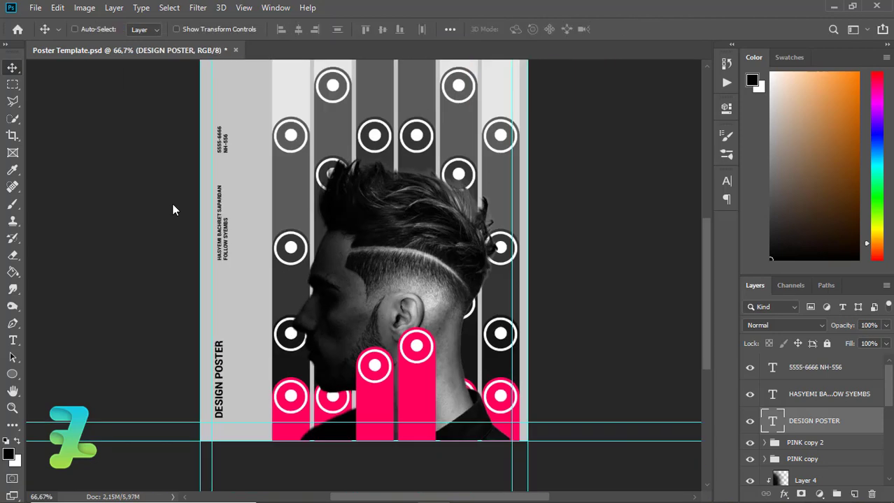
key(ctrl+minus)
key(ctrl+minus)
key(ctrl+plus)
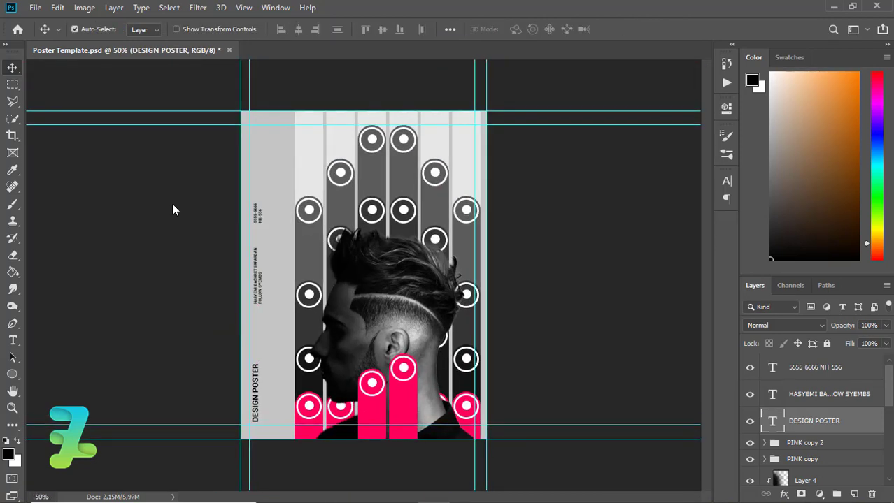